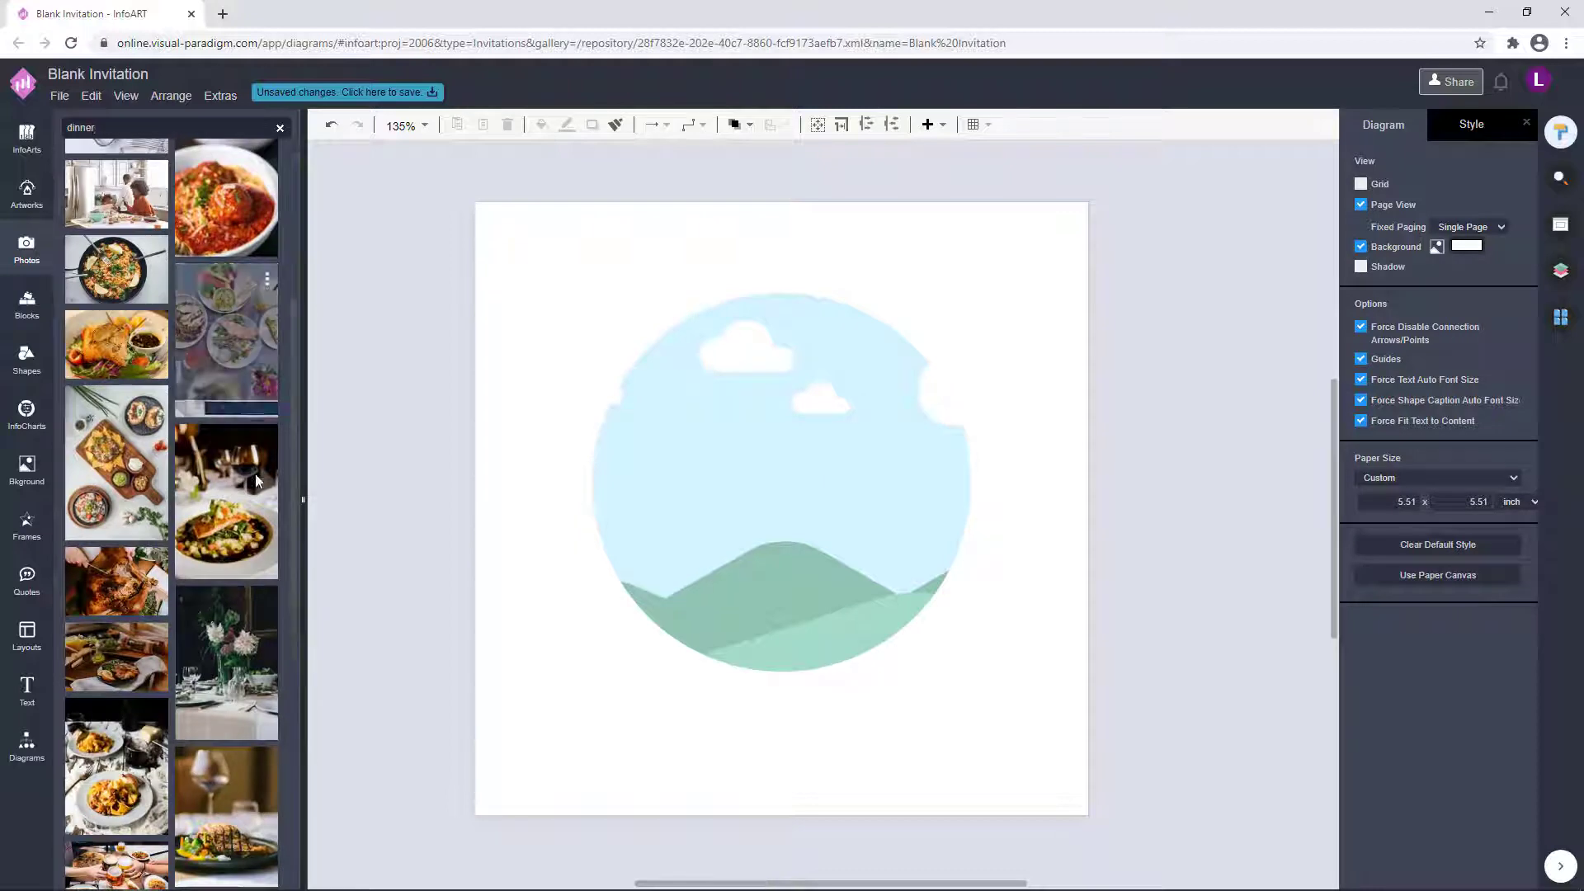
# Step: Place the photo of fries and yellow rice platters from the dinner results into the circular frame
pyautogui.scroll(-8, 205, 380)
pyautogui.moveTo(275, 362)
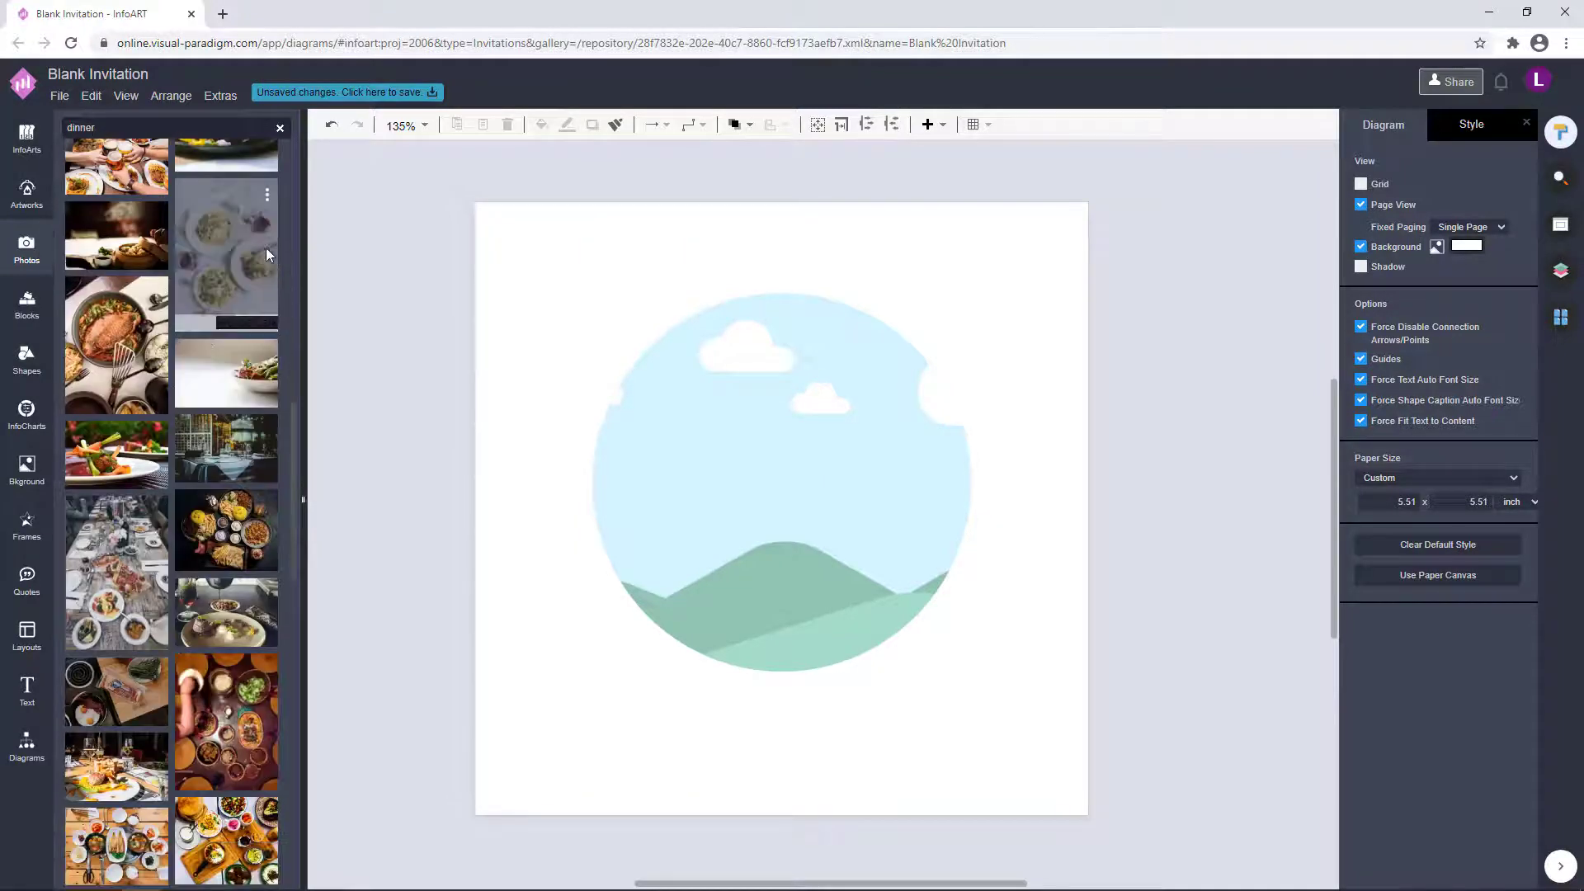
pyautogui.moveTo(255, 516); pyautogui.dragTo(902, 535)
pyautogui.hotkey('ctrl', 'z')
pyautogui.scroll(-3, 902, 534)
# Step: Adjust the circular food photo and align it with the page's vertical centre line
pyautogui.moveTo(1029, 704); pyautogui.dragTo(757, 505)
pyautogui.click(737, 128)
pyautogui.moveTo(871, 578); pyautogui.dragTo(824, 587)
pyautogui.click(773, 182)
pyautogui.rightClick(734, 394)
pyautogui.click(764, 513)
pyautogui.click(816, 577)
pyautogui.moveTo(706, 473); pyautogui.dragTo(701, 473)
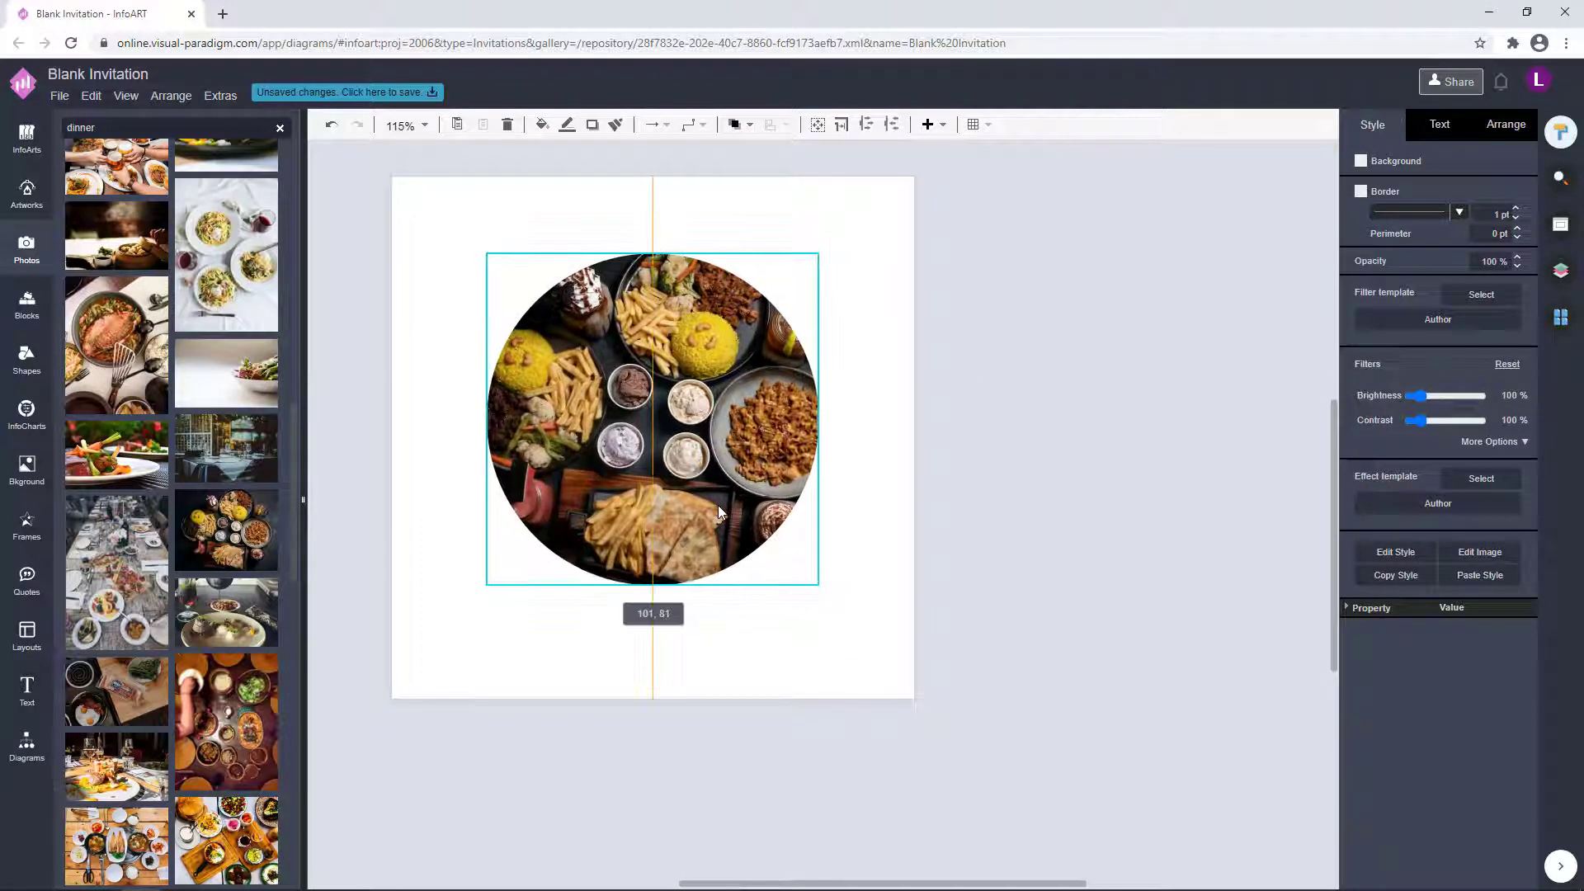
# Step: Add a General rectangle across the middle of the circular photo and widen it beyond both sides of the circle
pyautogui.click(450, 615)
pyautogui.click(33, 752)
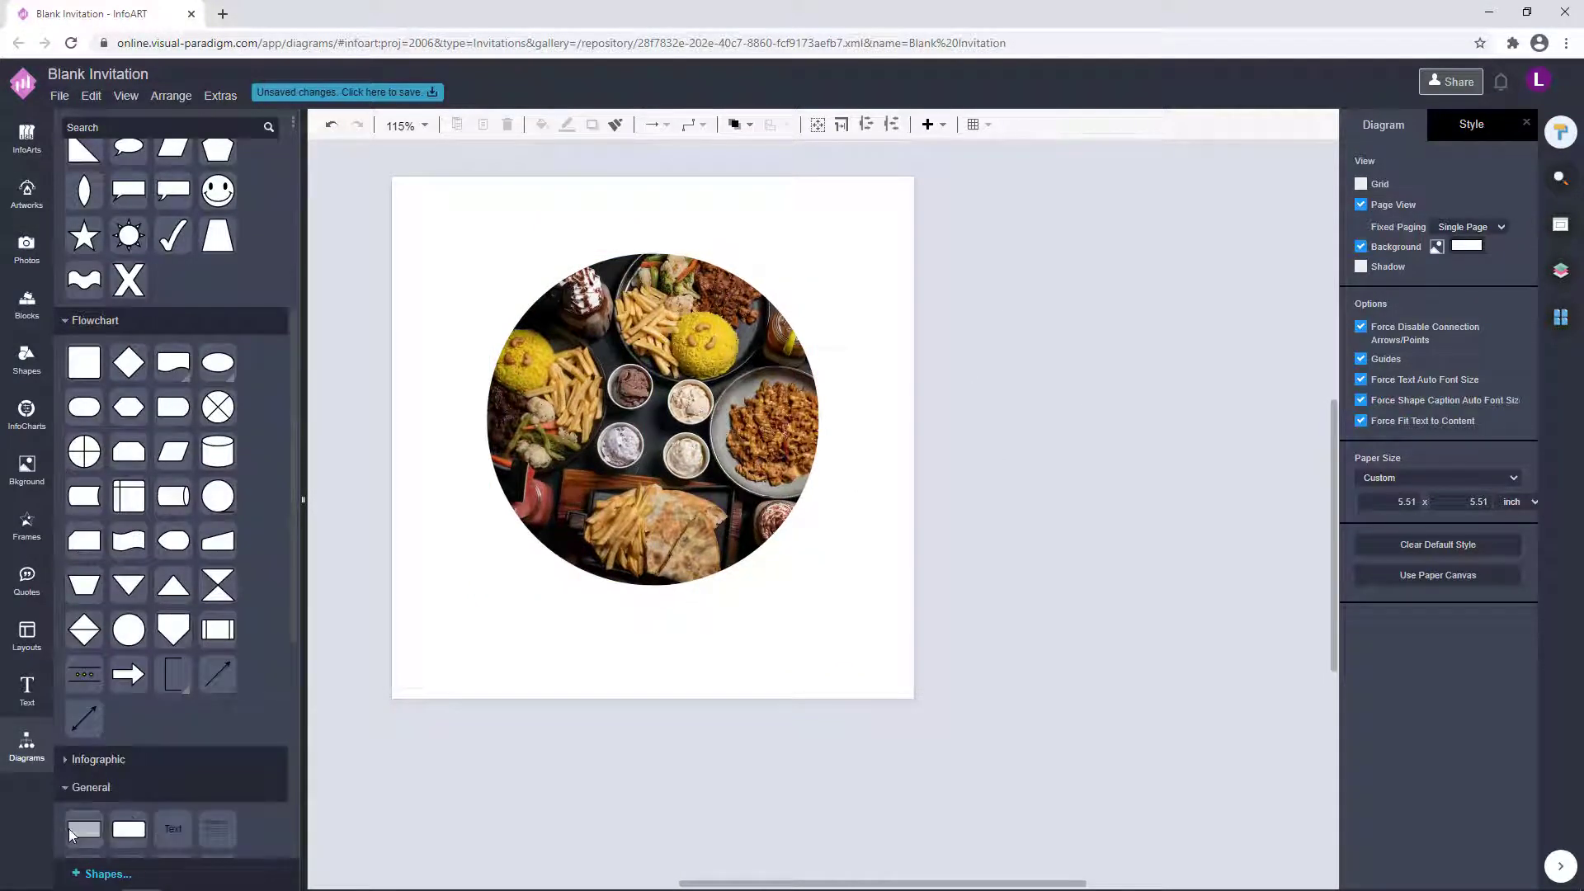
pyautogui.moveTo(84, 831); pyautogui.dragTo(750, 385)
pyautogui.moveTo(677, 386); pyautogui.dragTo(707, 420)
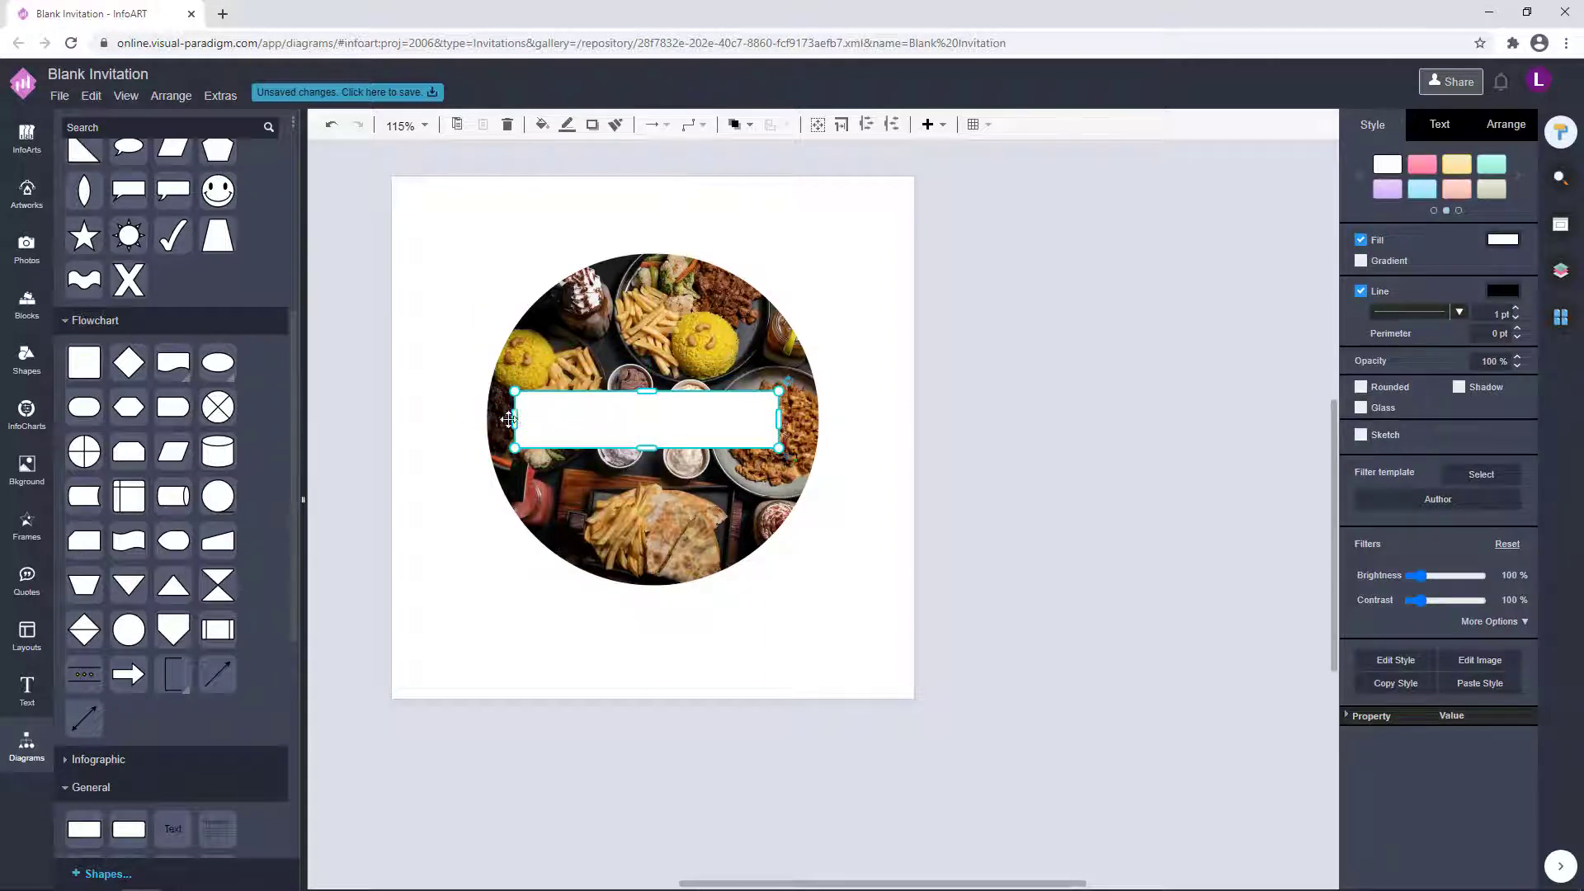
pyautogui.moveTo(509, 420); pyautogui.dragTo(471, 420)
pyautogui.moveTo(779, 420); pyautogui.dragTo(838, 420)
# Step: Fill the rectangle with dark grey 1C1C1C and remove its outline
pyautogui.click(1498, 240)
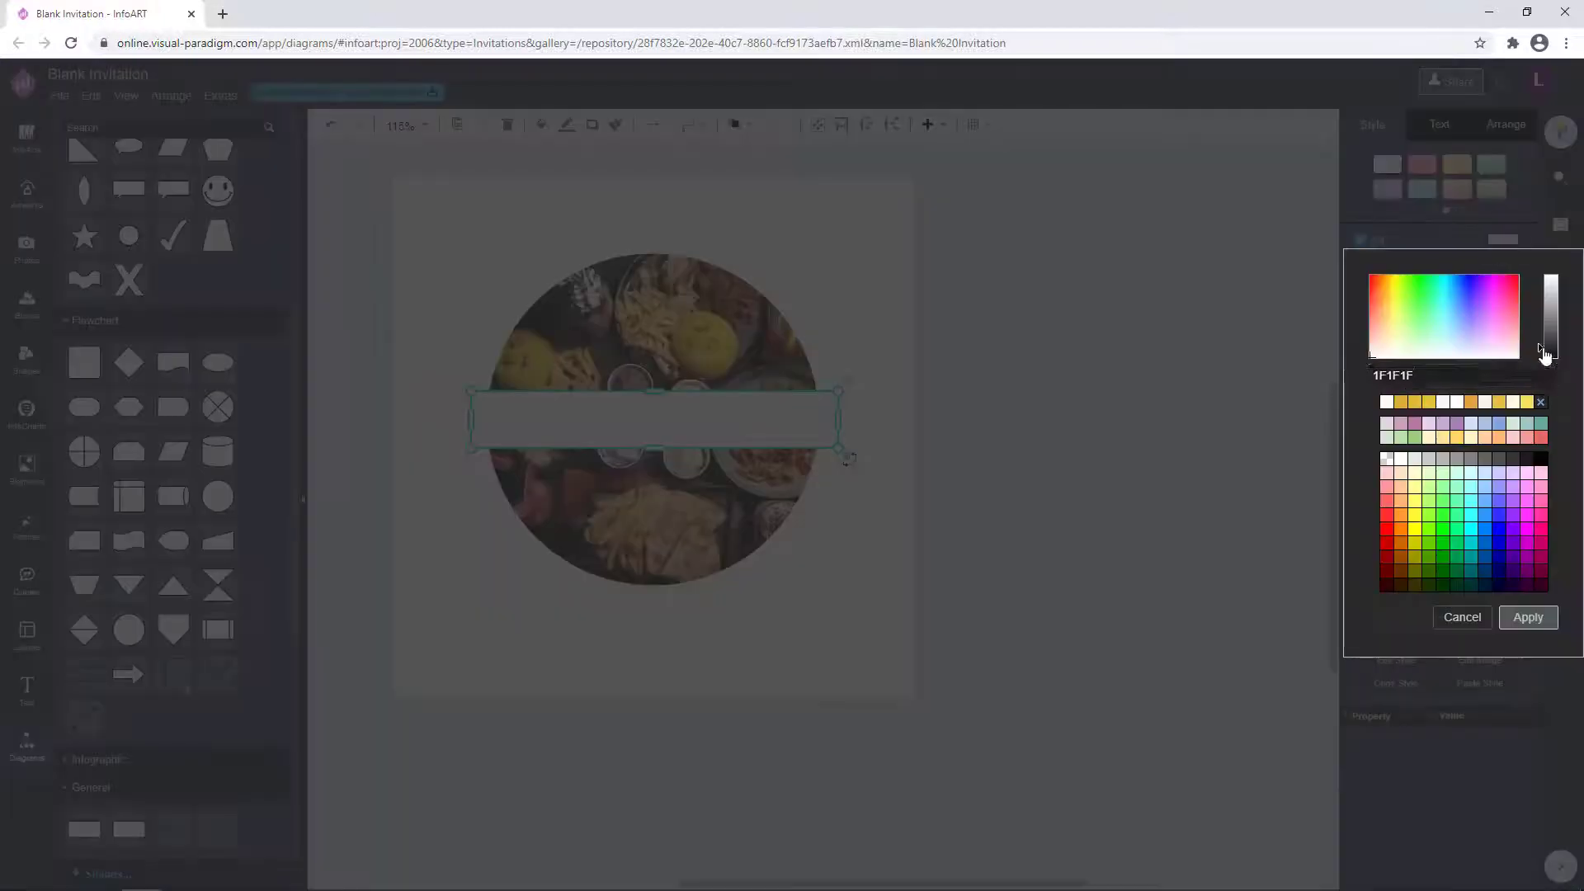
pyautogui.click(1545, 345)
pyautogui.click(1528, 617)
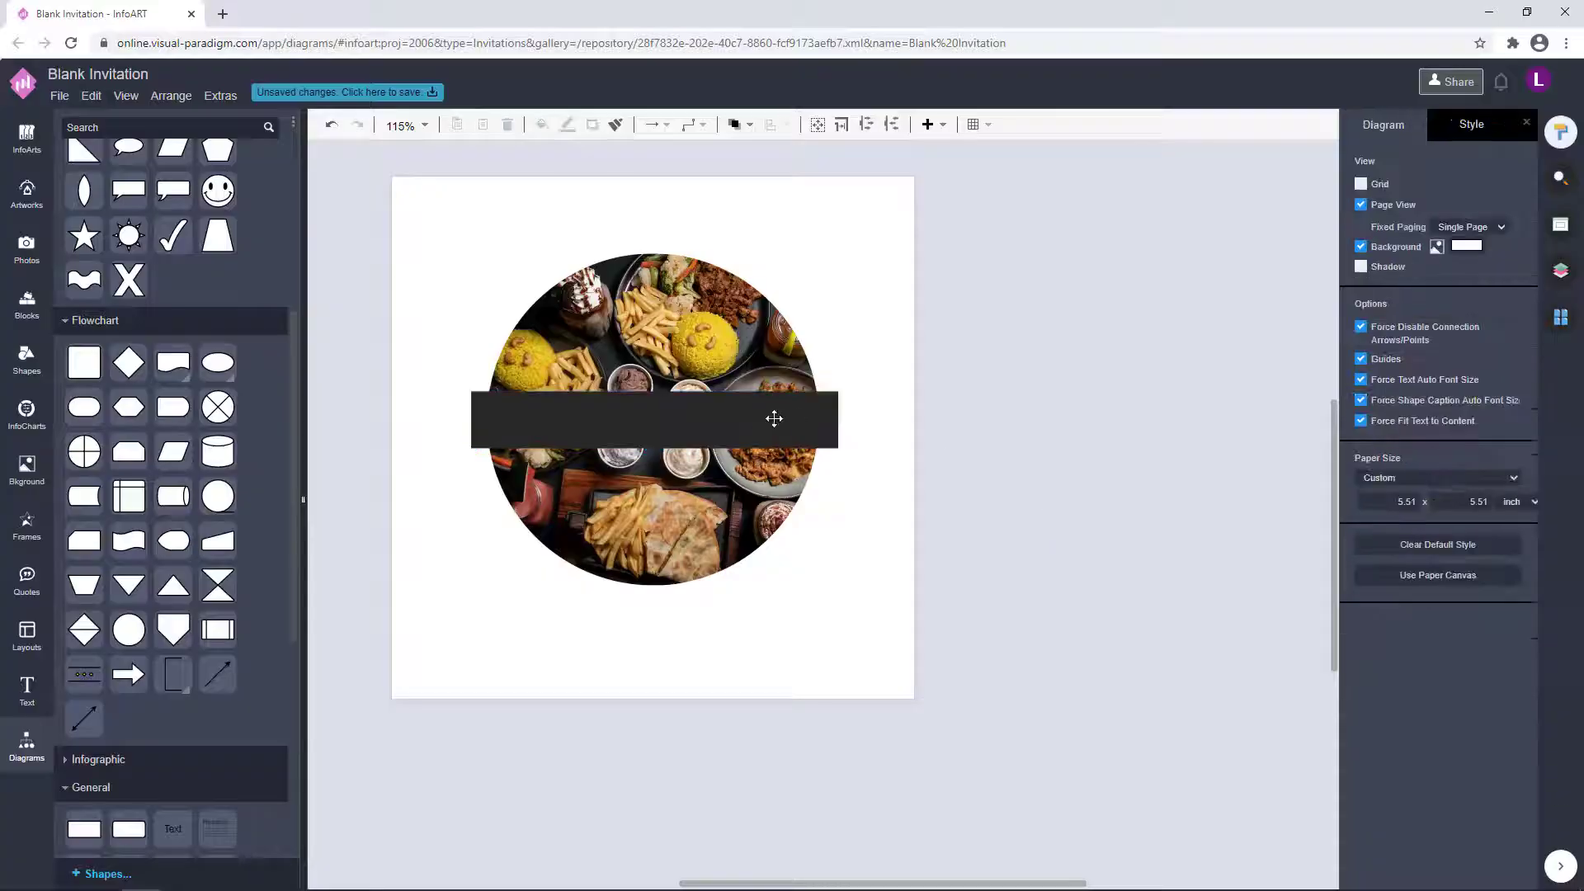
pyautogui.click(771, 417)
pyautogui.click(1485, 240)
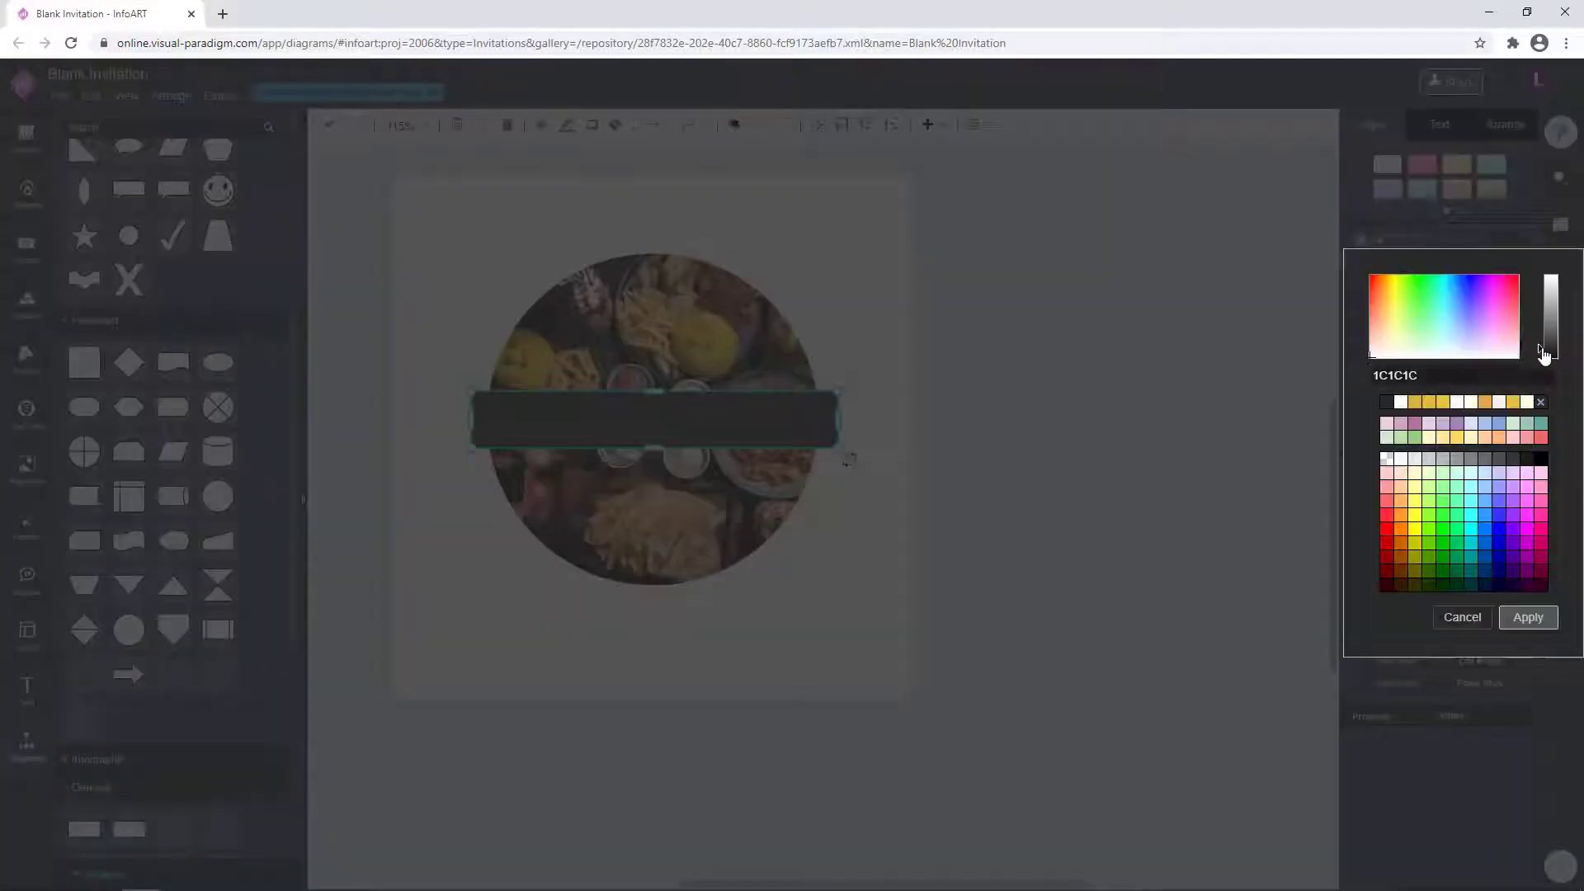
pyautogui.click(1528, 617)
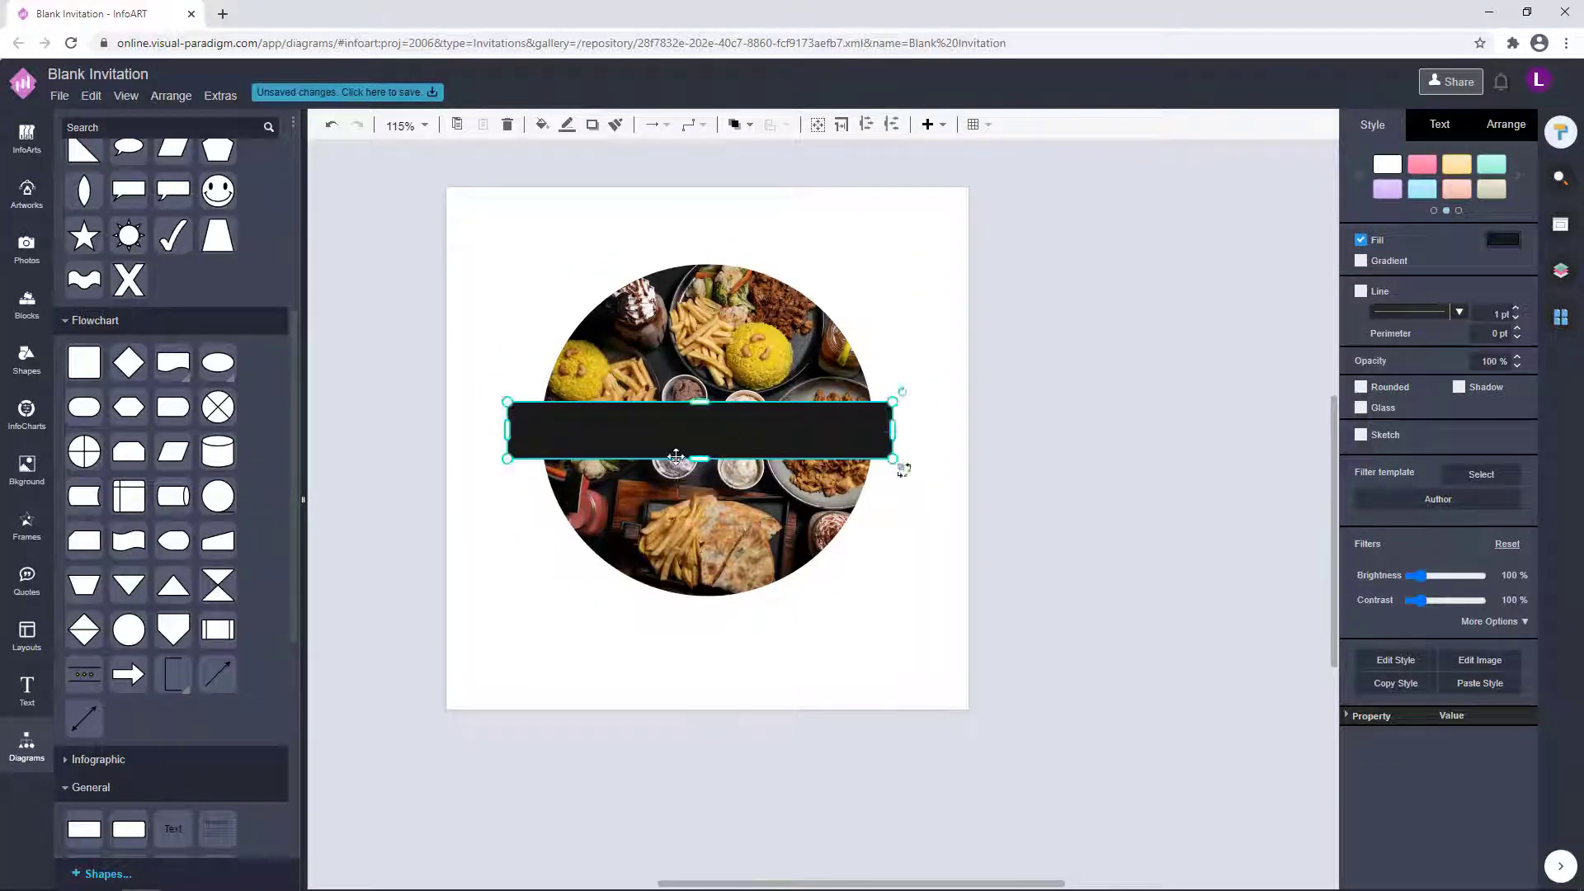
# Step: Make the dark bar taller and wider and centre it on the circular photo
pyautogui.click(995, 435)
pyautogui.click(732, 477)
pyautogui.moveTo(727, 485); pyautogui.dragTo(727, 503)
pyautogui.moveTo(795, 466); pyautogui.dragTo(795, 456)
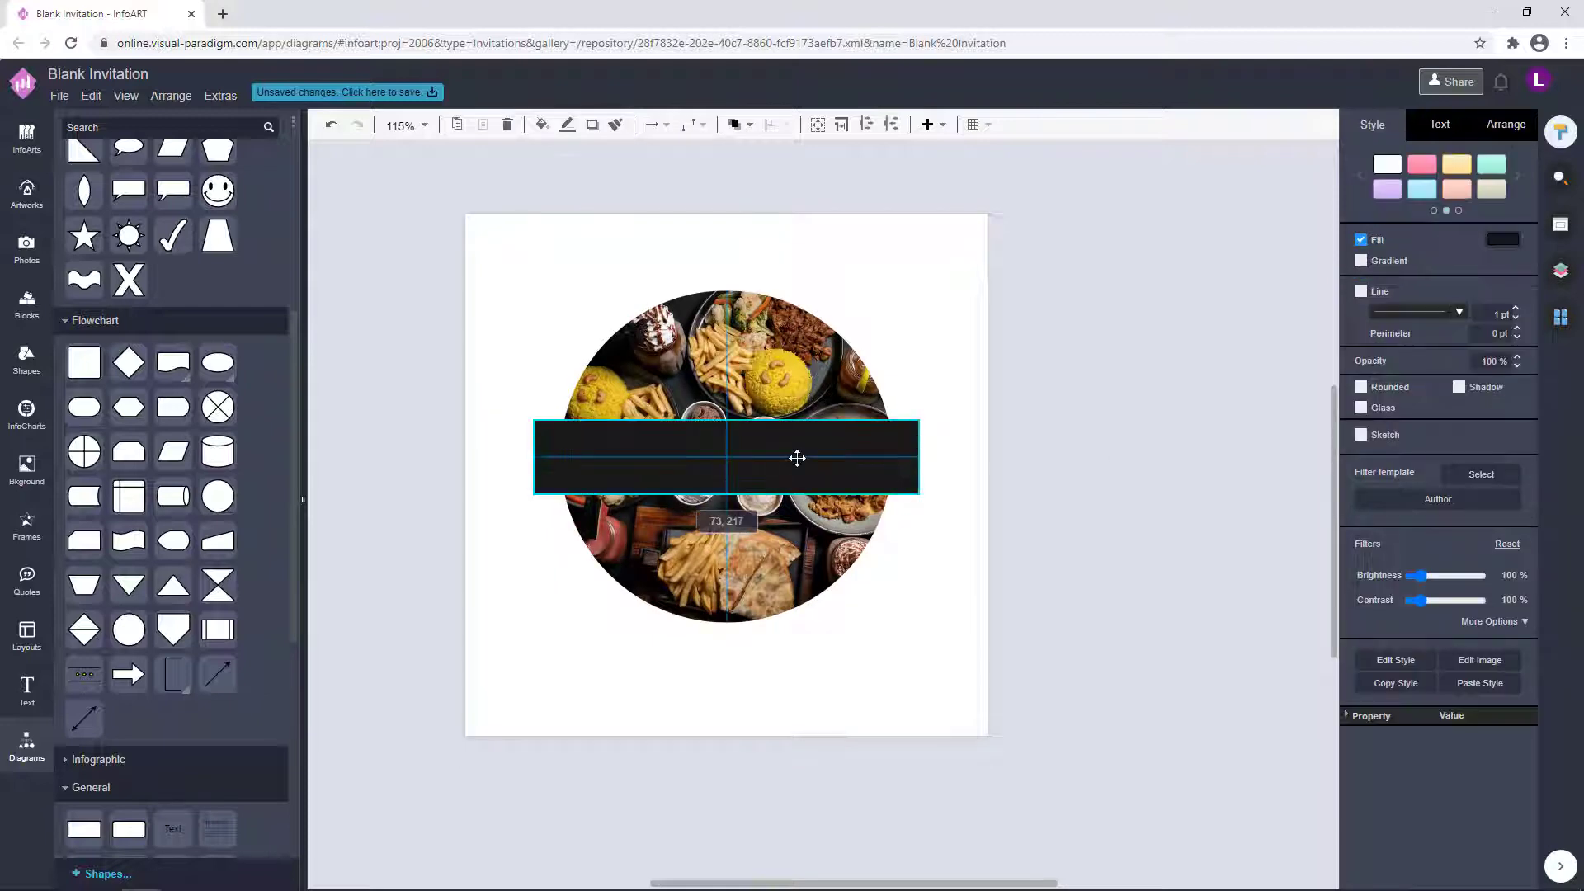
pyautogui.click(1045, 424)
pyautogui.click(534, 464)
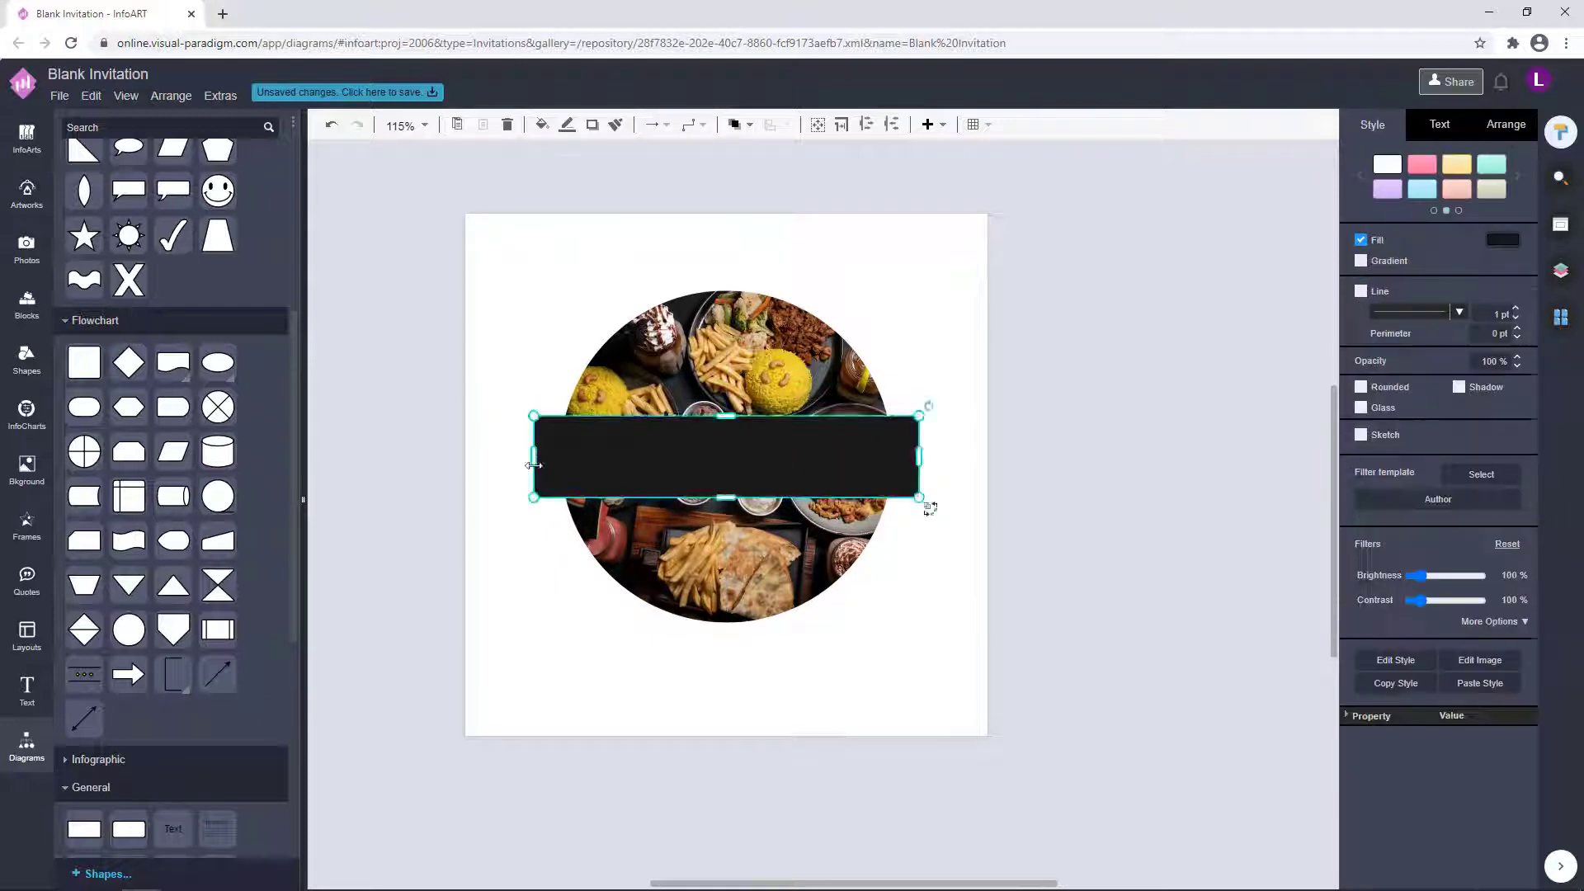
pyautogui.click(1086, 428)
# Step: Duplicate the dark bar as a thin strip along the page's bottom edge, stretched to the full page width
pyautogui.scroll(-1, 1086, 428)
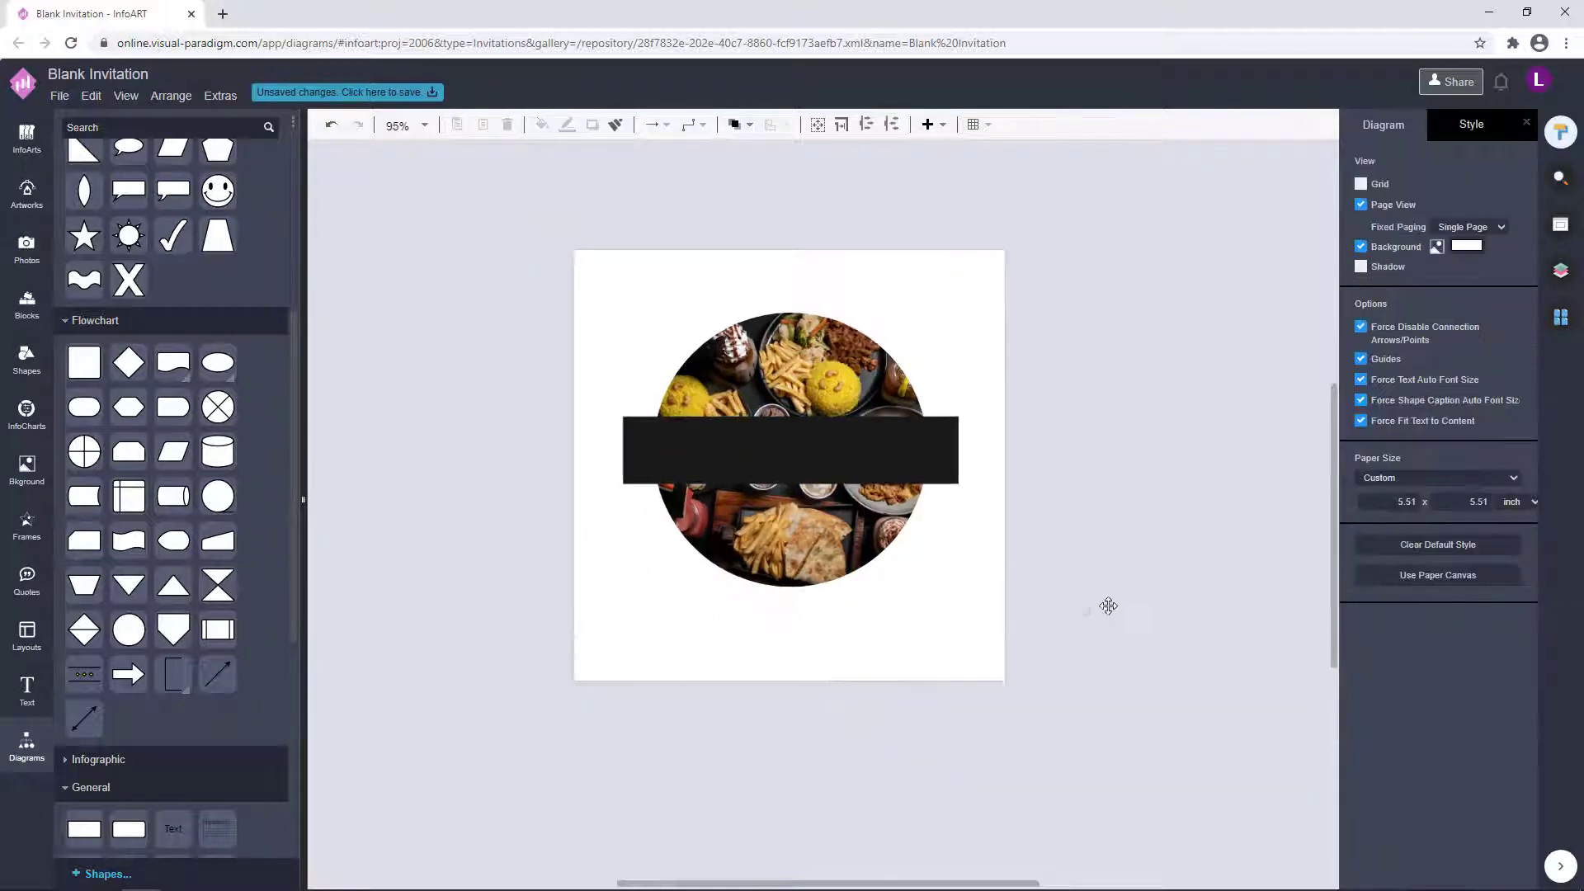
pyautogui.keyDown('ctrl'); pyautogui.moveTo(791, 460); pyautogui.dragTo(743, 659); pyautogui.keyUp('ctrl')
pyautogui.moveTo(742, 614); pyautogui.dragTo(739, 645)
pyautogui.moveTo(910, 663); pyautogui.dragTo(1003, 663)
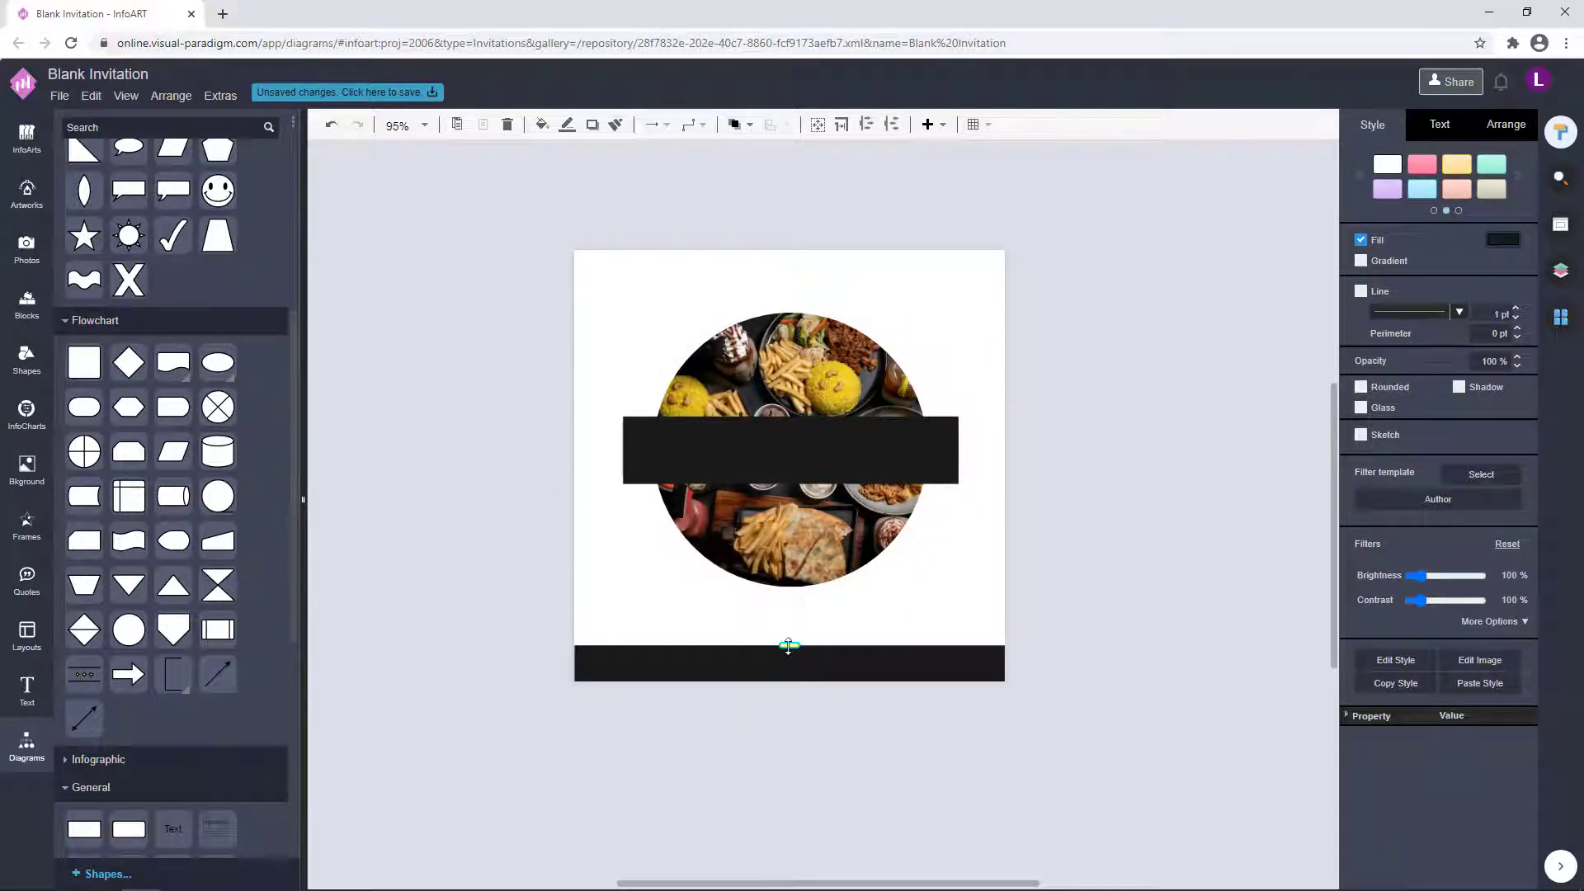
# Step: Add a copy of the strip along the page's top edge and reduce its height
pyautogui.moveTo(790, 645); pyautogui.dragTo(808, 277)
pyautogui.click(1137, 554)
pyautogui.moveTo(790, 283); pyautogui.dragTo(790, 271)
pyautogui.click(1135, 412)
# Step: Give the bottom strip the same height as the top strip and align it with the page's bottom edge
pyautogui.click(840, 662)
pyautogui.moveTo(790, 649); pyautogui.dragTo(789, 652)
pyautogui.click(926, 260)
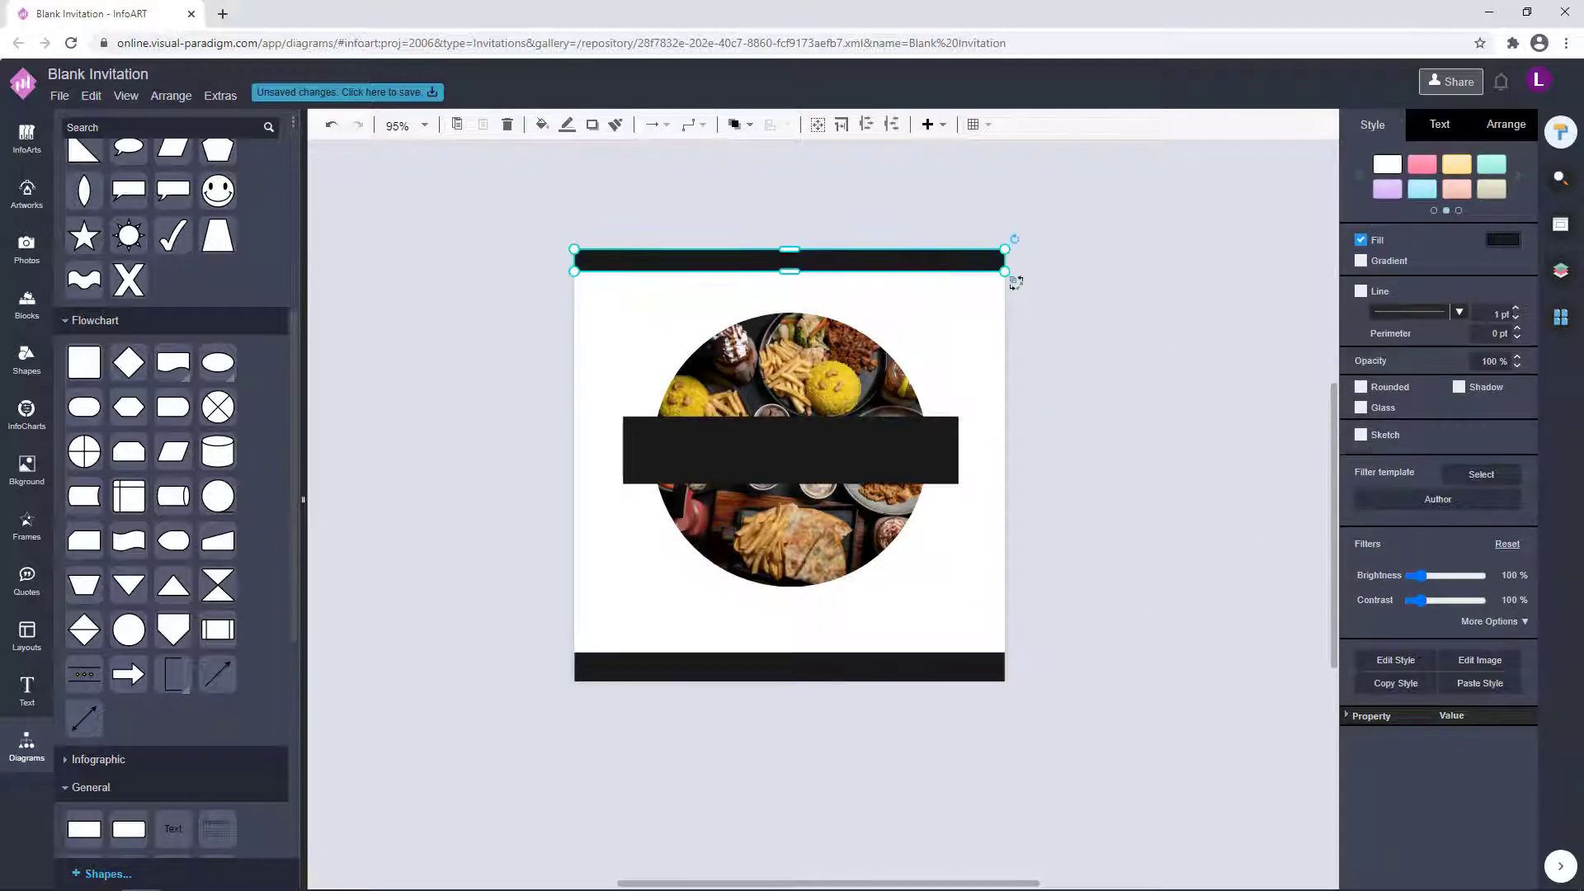
pyautogui.click(1506, 125)
pyautogui.click(949, 675)
pyautogui.press('Return')
pyautogui.click(1155, 487)
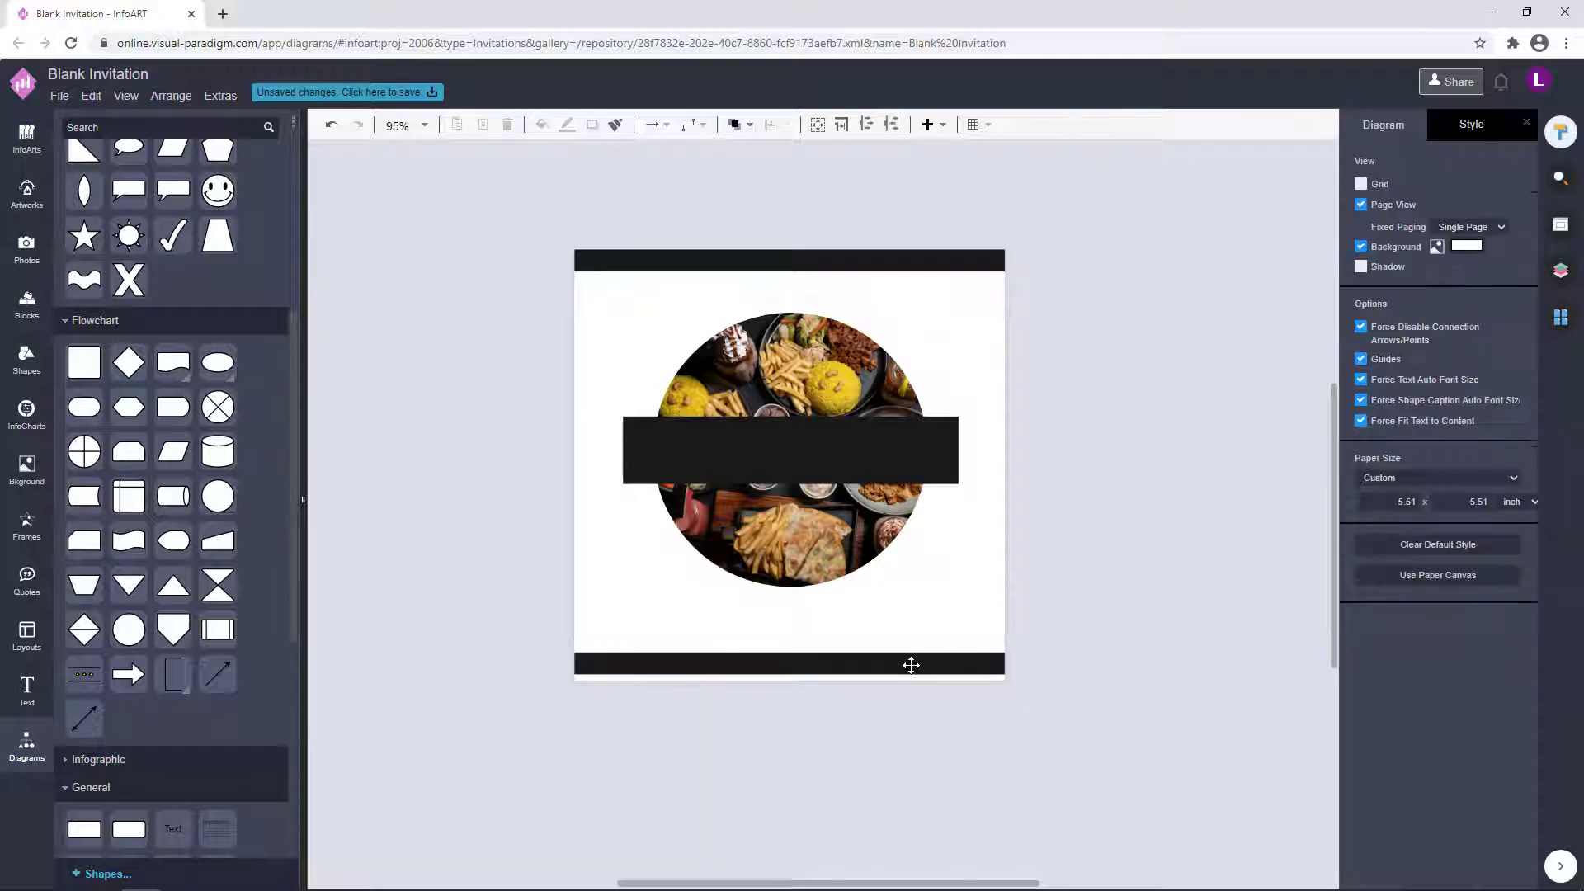
pyautogui.moveTo(908, 664); pyautogui.dragTo(908, 672)
pyautogui.click(1135, 577)
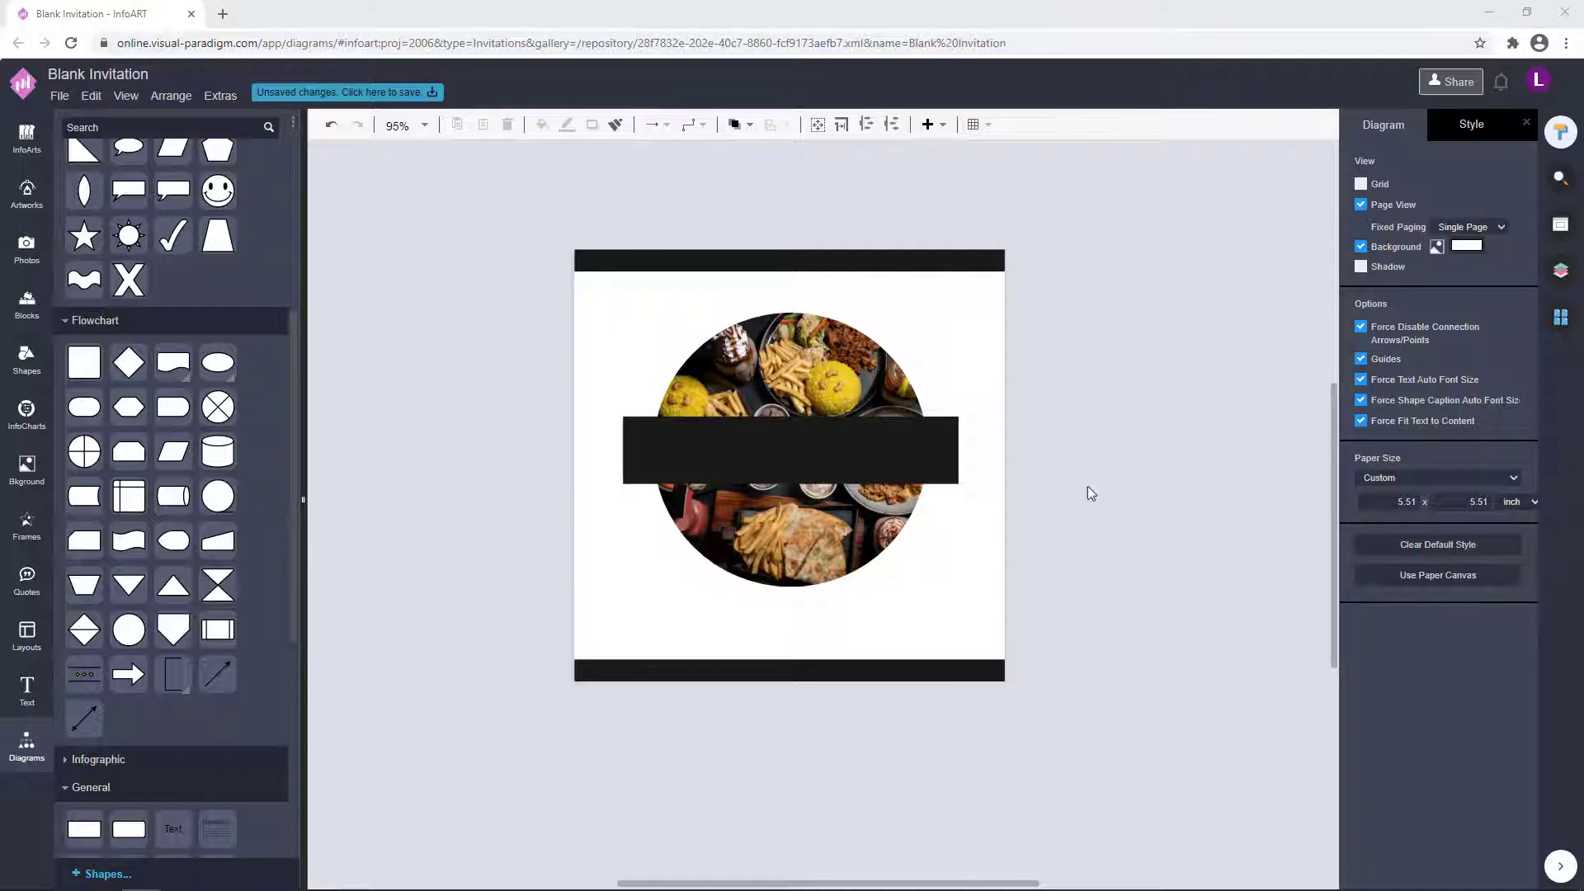
# Step: Fill the top strip with the copied dark brown colour
pyautogui.click(961, 260)
pyautogui.click(1373, 124)
pyautogui.click(1515, 245)
pyautogui.hotkey('ctrl', 'v')
pyautogui.click(1533, 620)
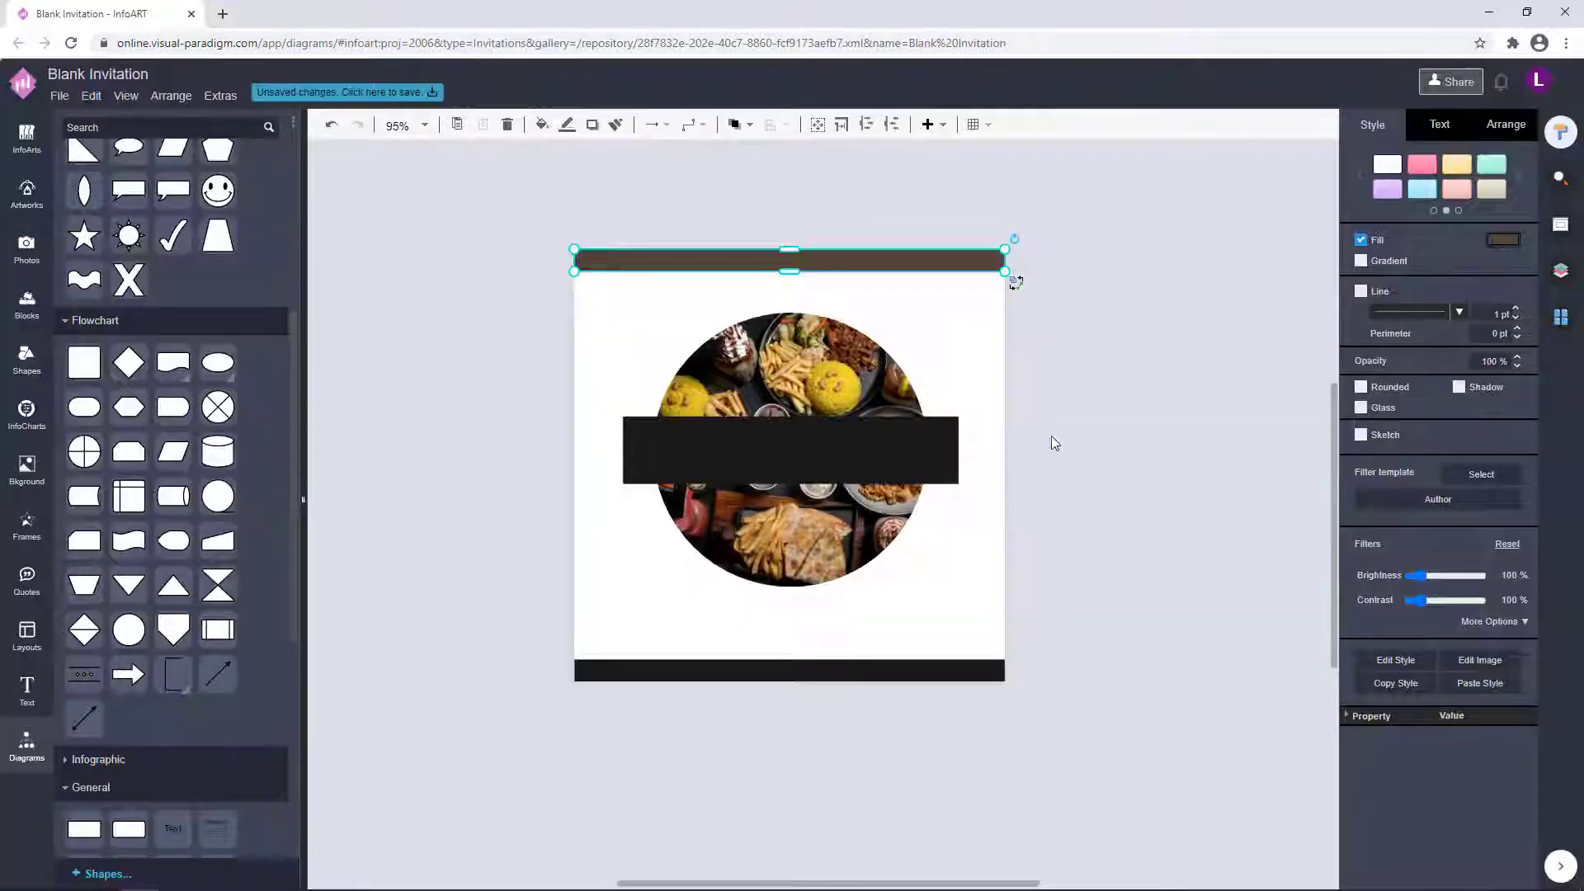
# Step: Fill the bar across the photo with the same copied dark brown
pyautogui.click(931, 450)
pyautogui.click(1497, 246)
pyautogui.hotkey('ctrl', 'v')
pyautogui.click(1538, 621)
pyautogui.click(1147, 627)
# Step: Fill the bottom strip with dark brown to match the other bars
pyautogui.click(963, 669)
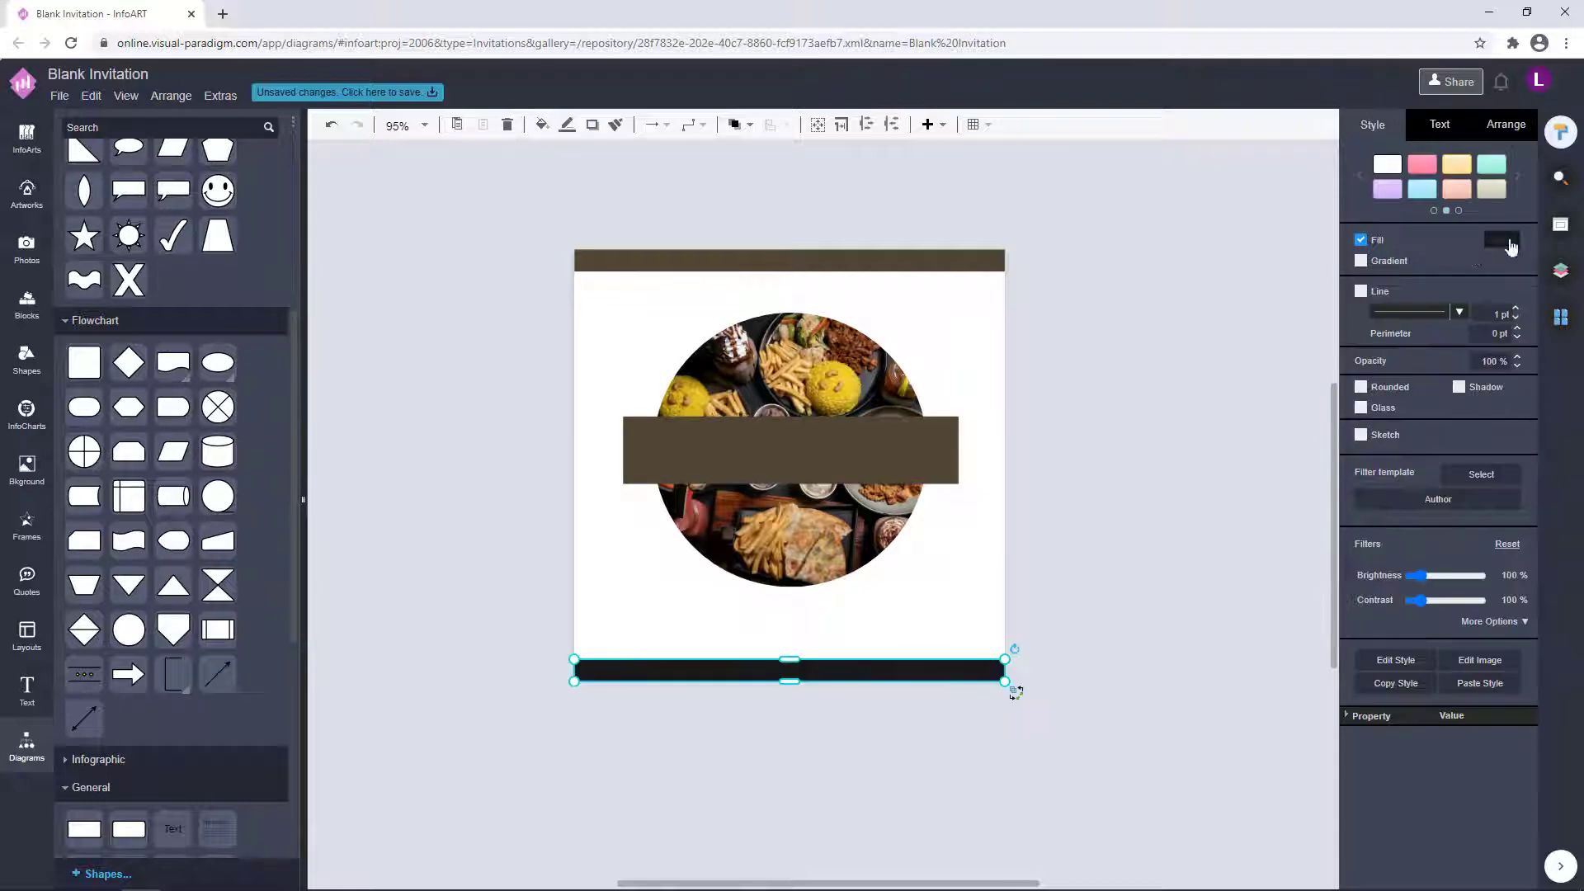
pyautogui.click(1509, 245)
pyautogui.hotkey('ctrl', 'v')
pyautogui.click(1529, 618)
pyautogui.click(1093, 453)
# Step: Change the fill of the bar across the photo to orange D17531
pyautogui.scroll(1, 1092, 454)
pyautogui.click(907, 468)
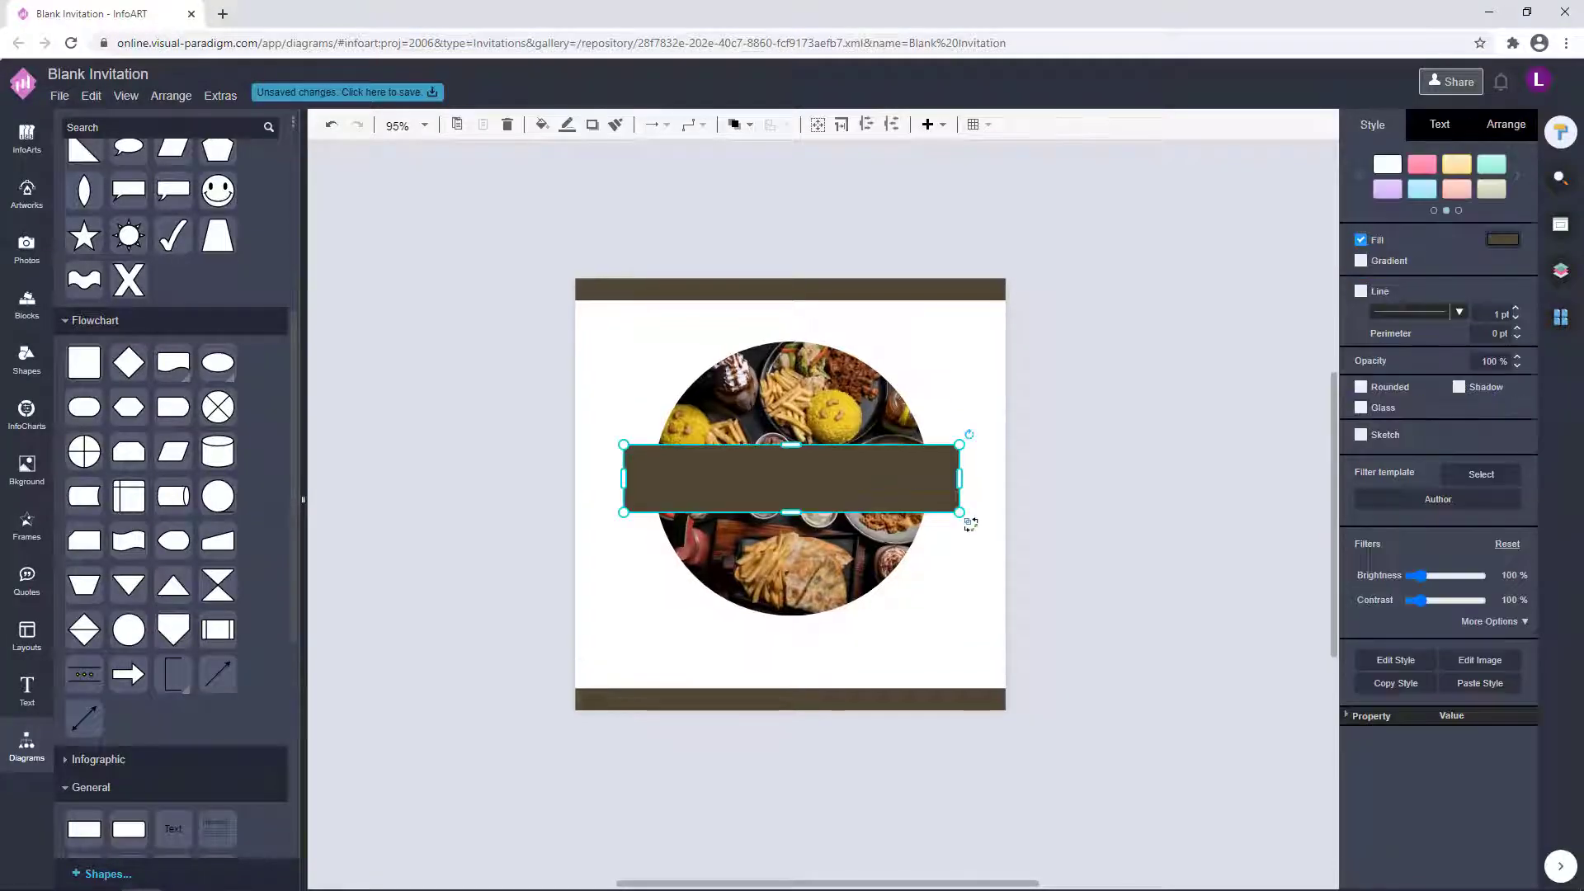
pyautogui.click(1503, 239)
pyautogui.hotkey('ctrl', 'v')
pyautogui.click(1529, 618)
pyautogui.click(1127, 536)
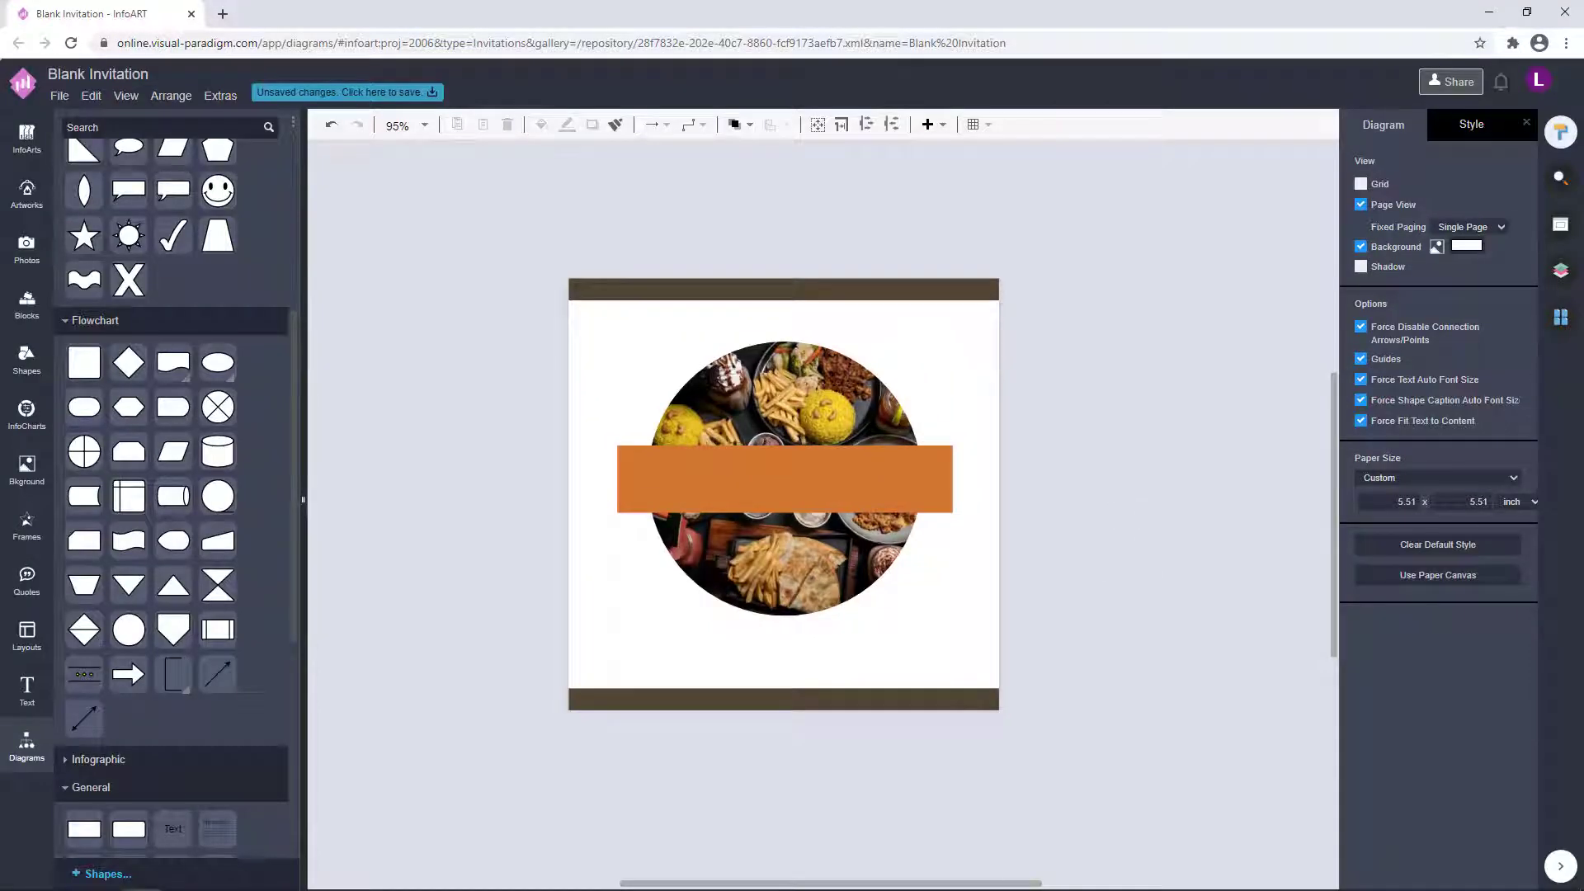
# Step: Try #DDCFC3 as the page background colour and undo it
pyautogui.click(1467, 245)
pyautogui.hotkey('ctrl', 'v')
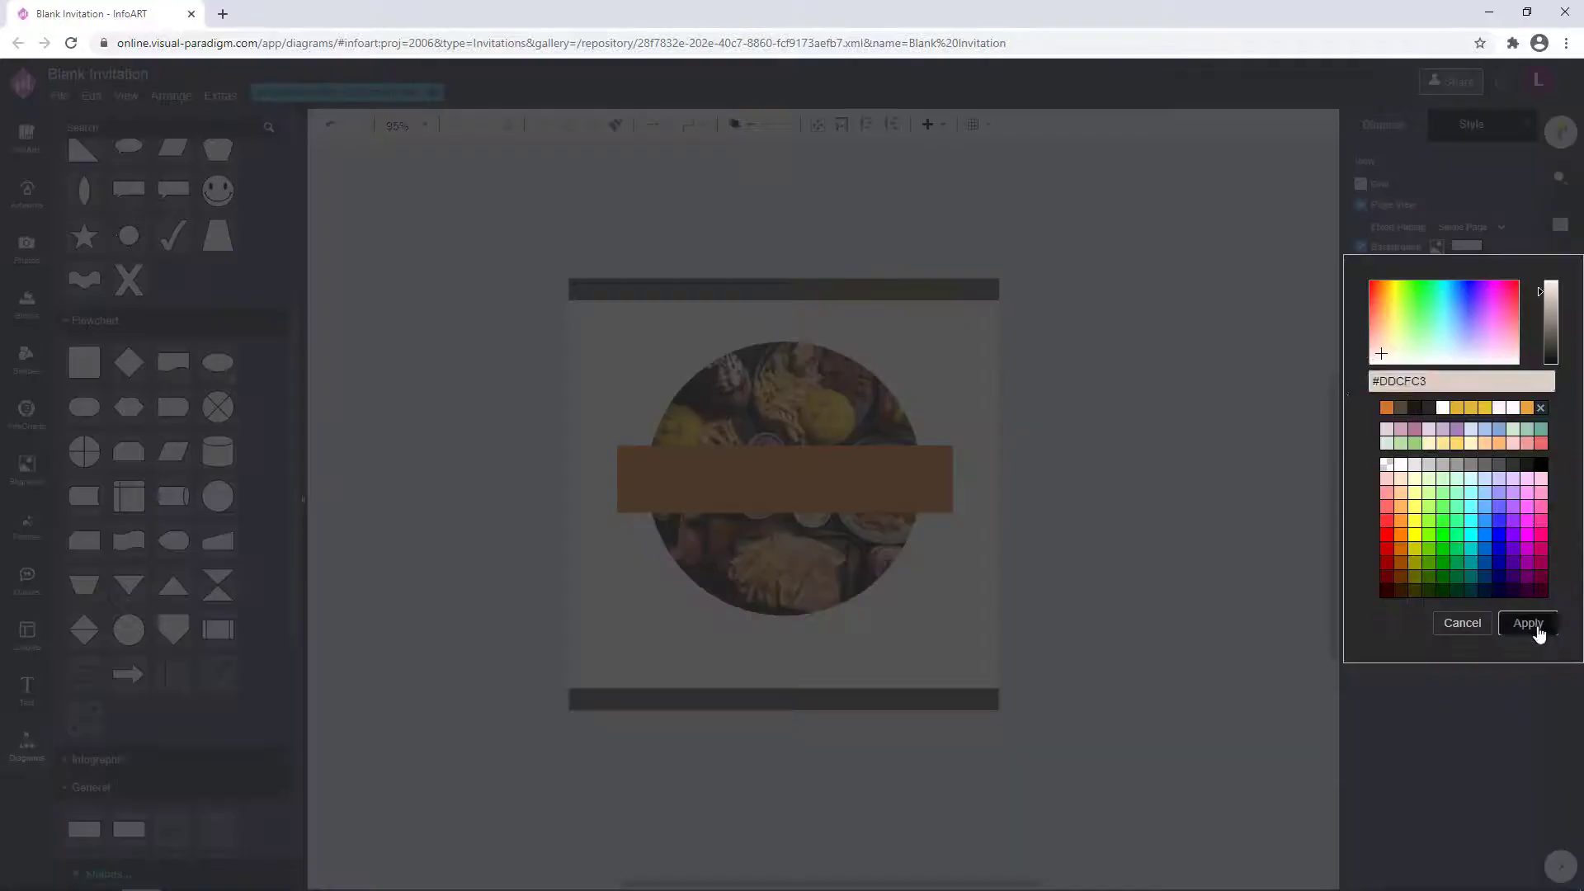
pyautogui.click(1526, 620)
pyautogui.hotkey('ctrl', 'z')
# Step: Make the bar across the photo slightly transparent and fill it with the recently used near-black colour
pyautogui.click(850, 453)
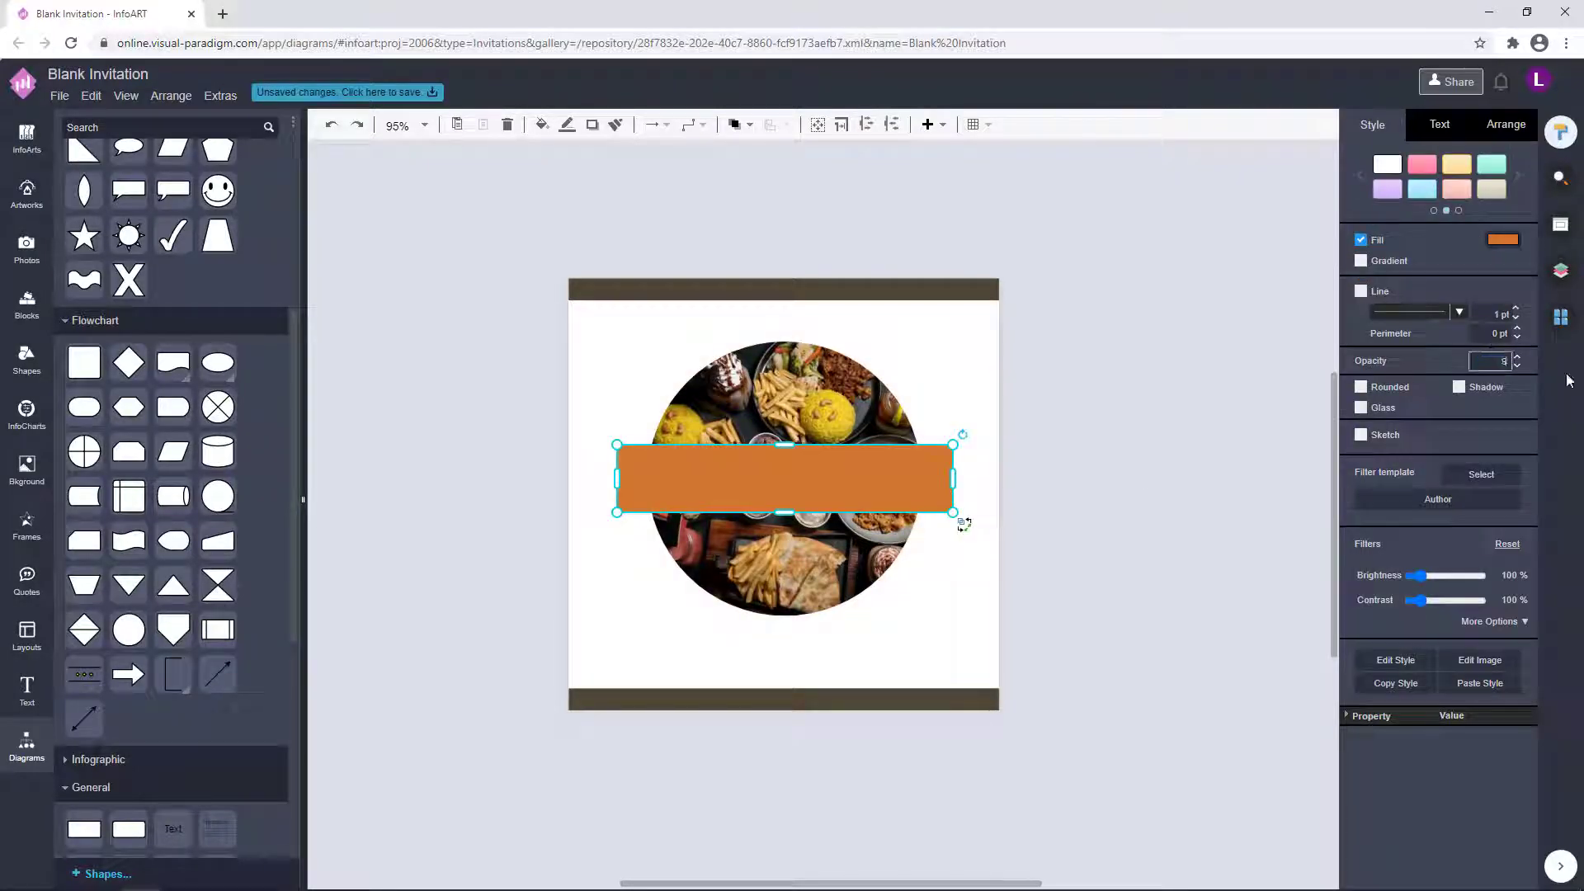
pyautogui.click(1188, 466)
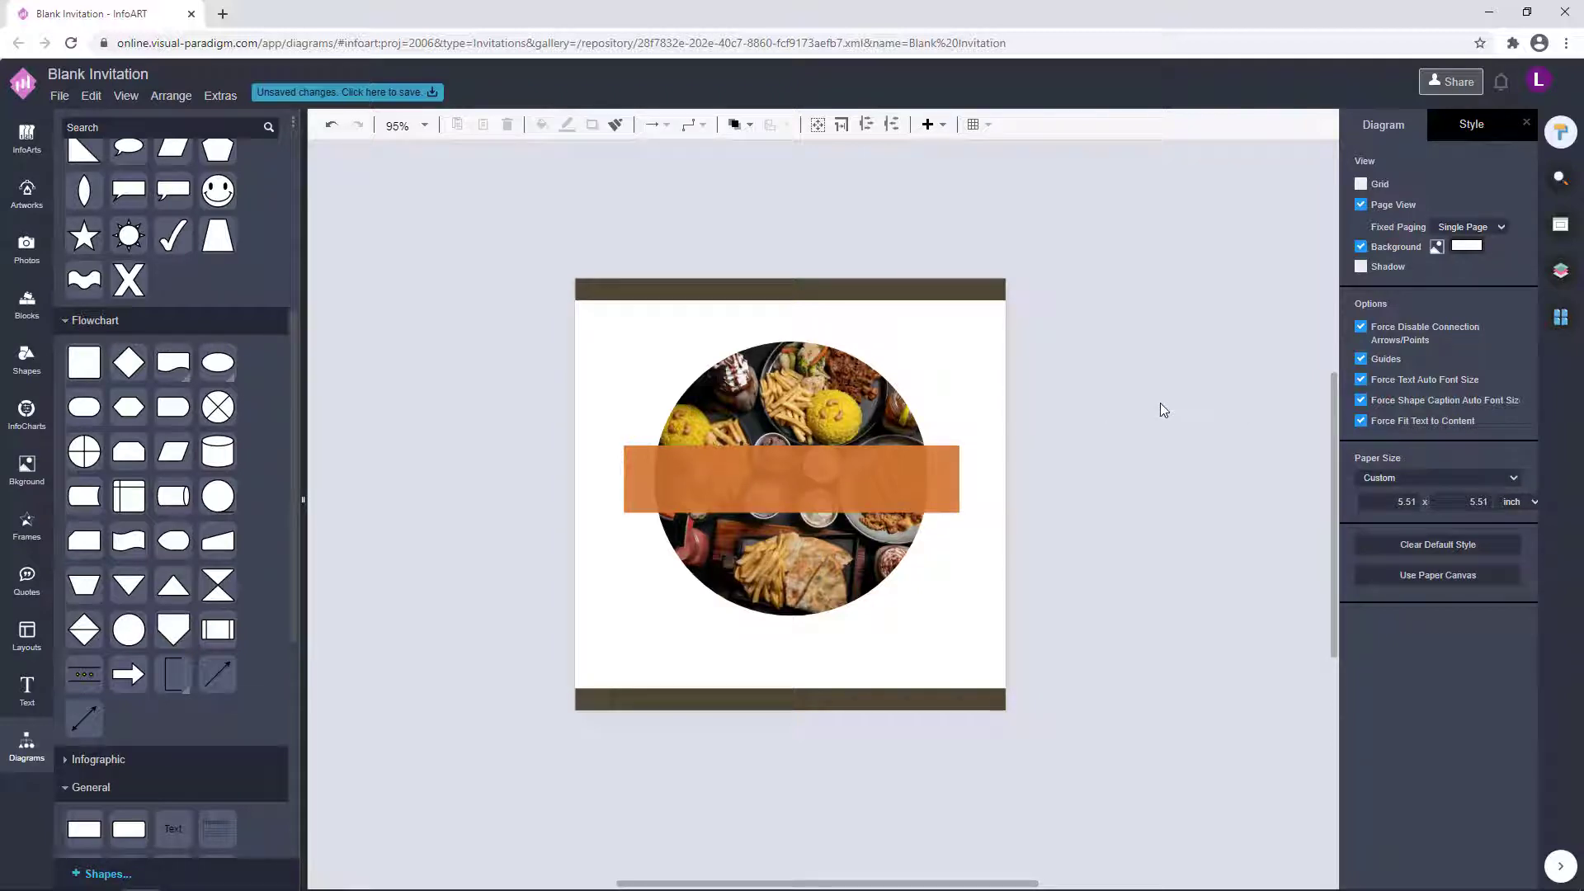
pyautogui.click(924, 464)
pyautogui.click(1509, 243)
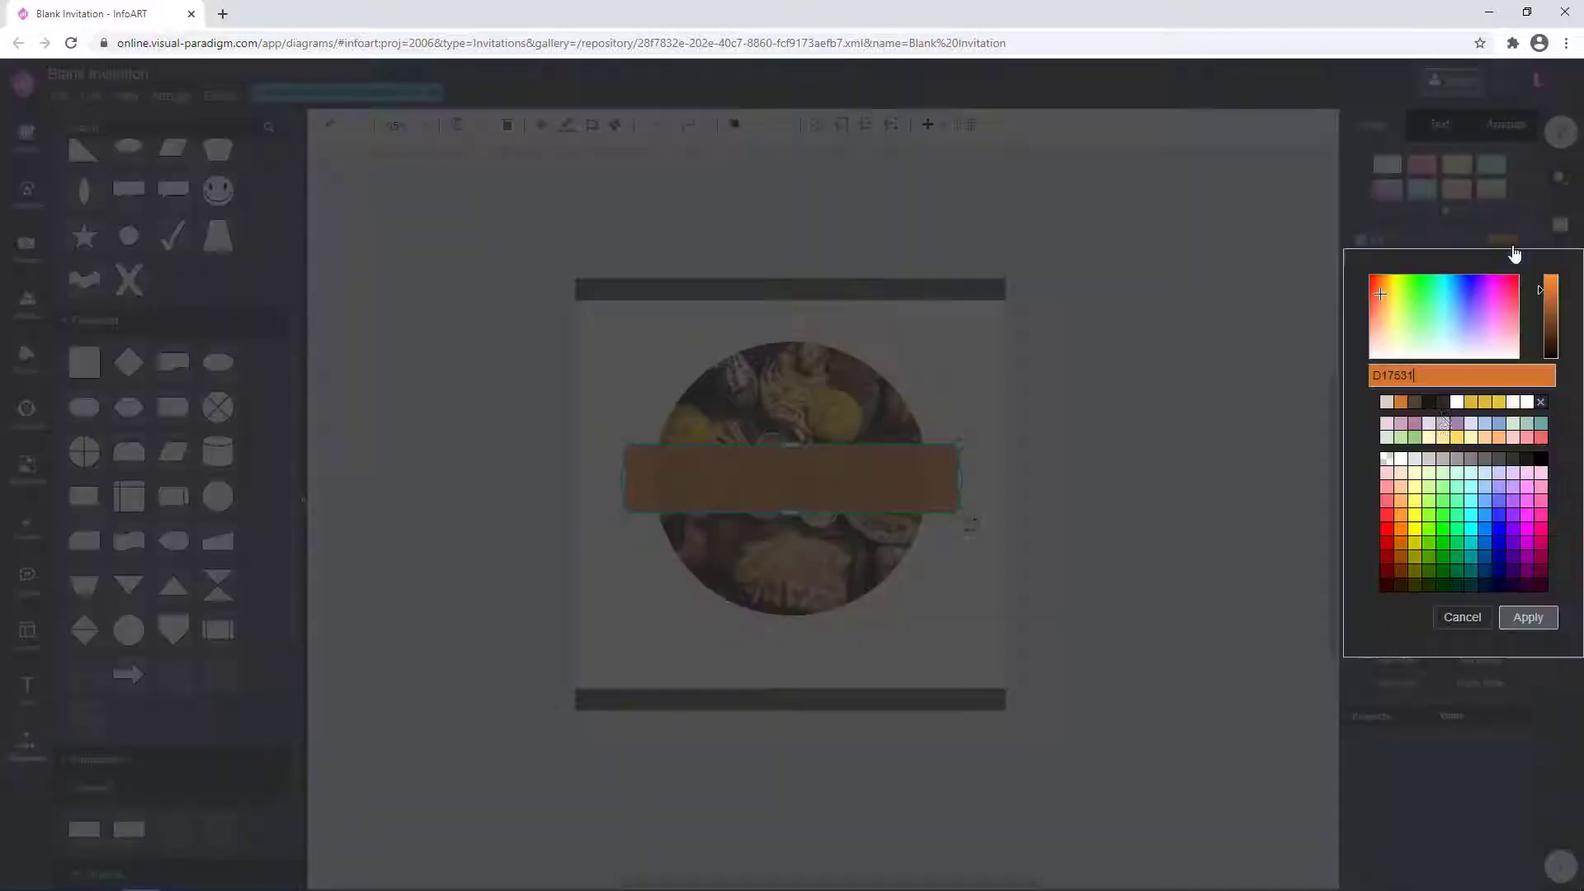
pyautogui.click(1421, 402)
pyautogui.click(1516, 613)
pyautogui.click(1139, 462)
# Step: Fill both the top and bottom strips with the recently used near-black colour
pyautogui.click(956, 705)
pyautogui.keyDown('shift'); pyautogui.click(970, 284); pyautogui.keyUp('shift')
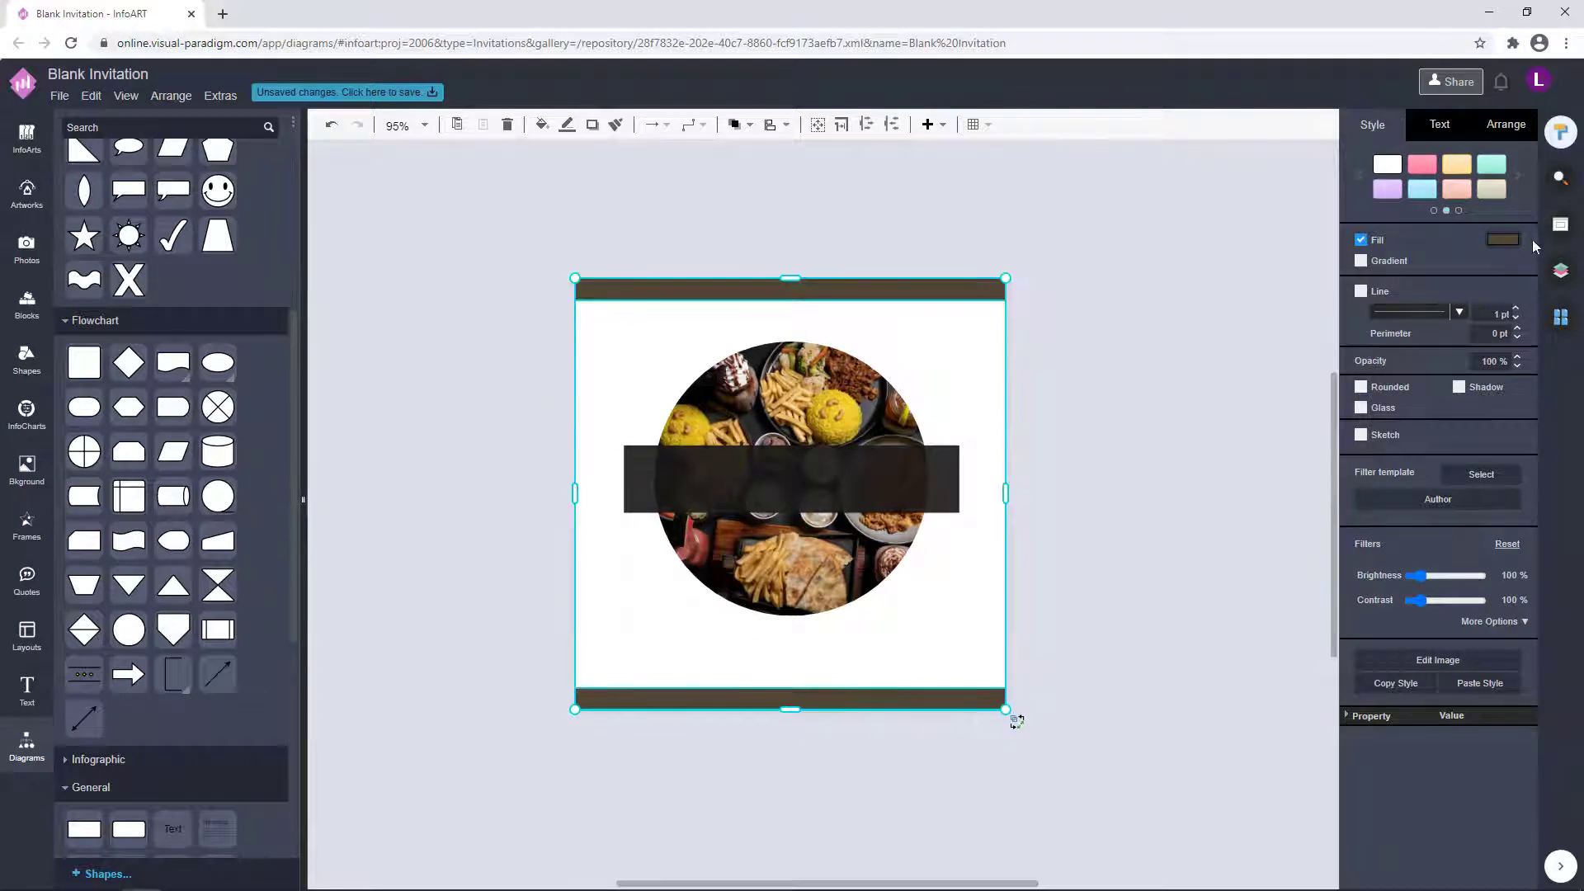
pyautogui.click(1507, 241)
pyautogui.click(1388, 408)
pyautogui.click(1526, 623)
# Step: Set the page background colour to light grey F0F0F0
pyautogui.click(1211, 462)
pyautogui.click(1466, 246)
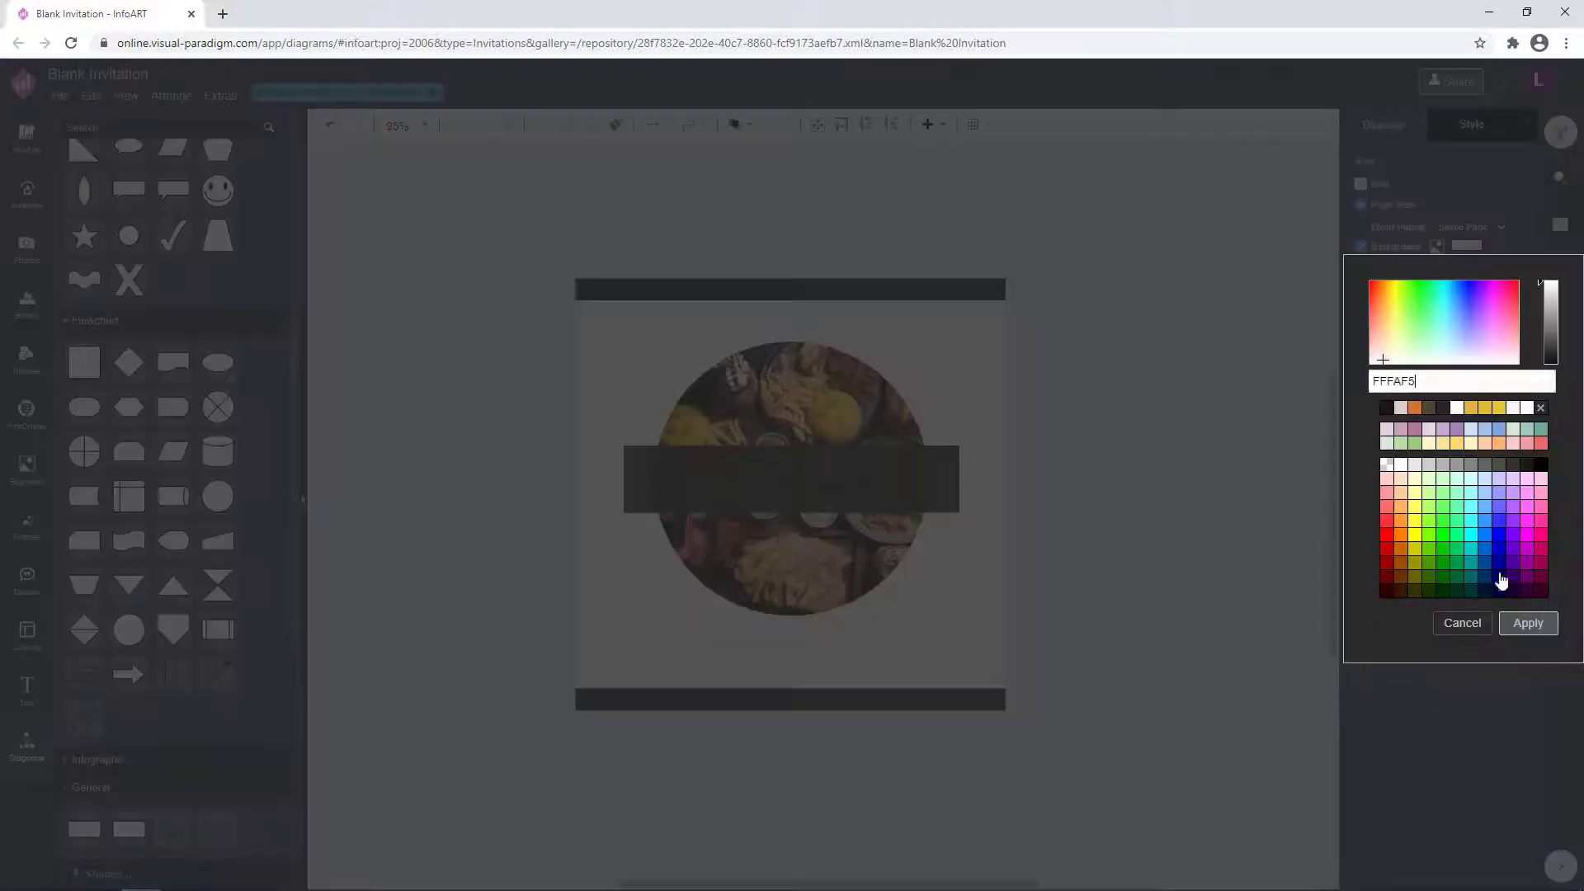
pyautogui.click(1404, 465)
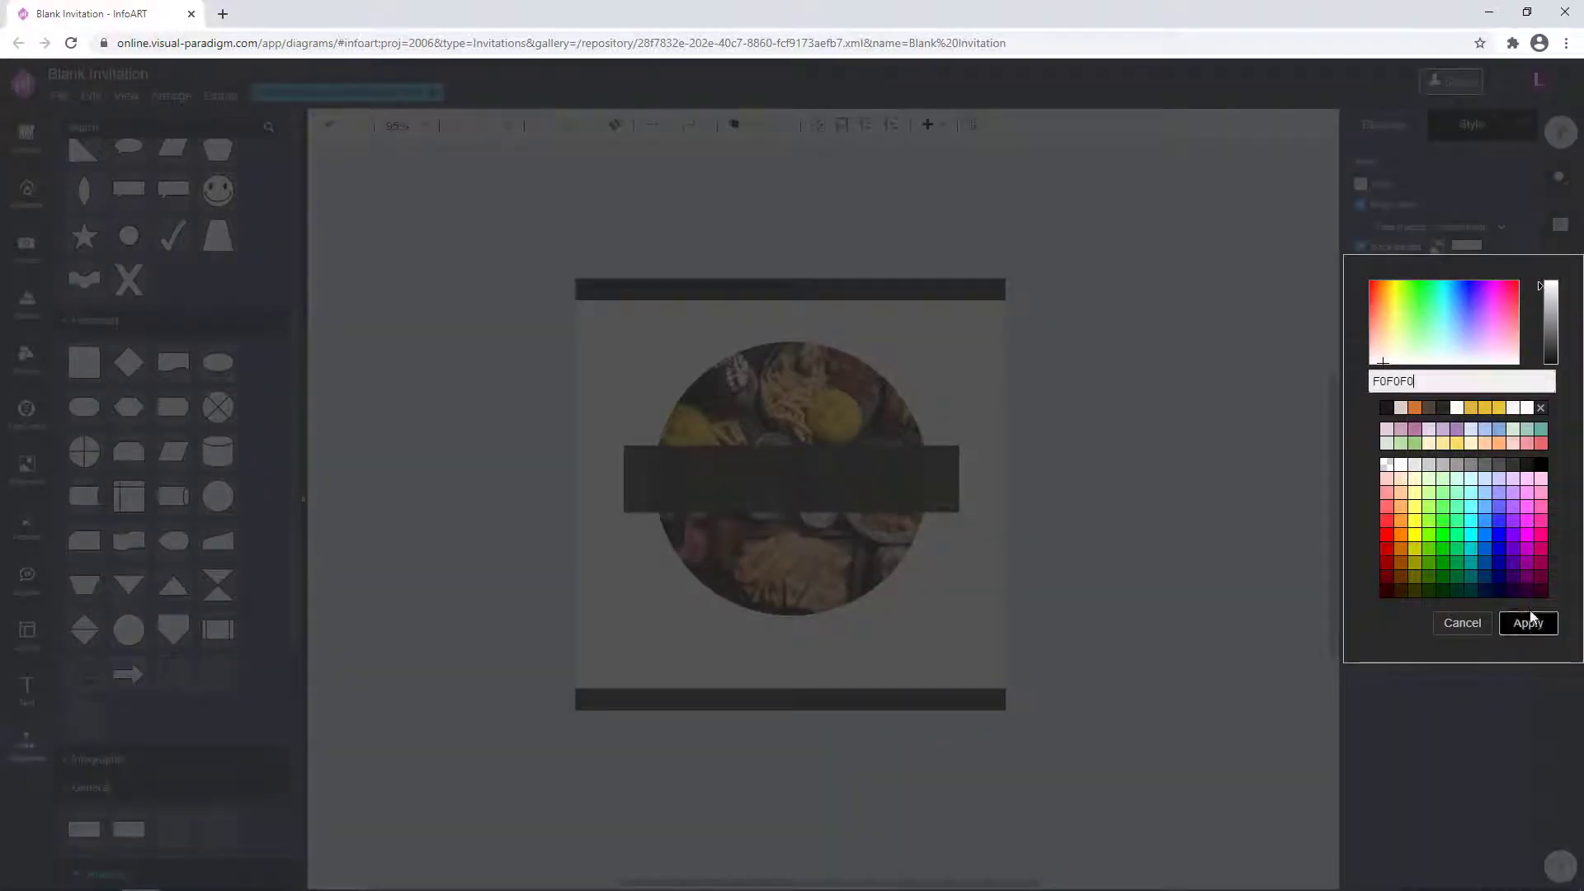
pyautogui.click(1528, 623)
# Step: Add a text box, enlarge it and place it at the centre of the dark bar across the photo
pyautogui.scroll(2, 1118, 499)
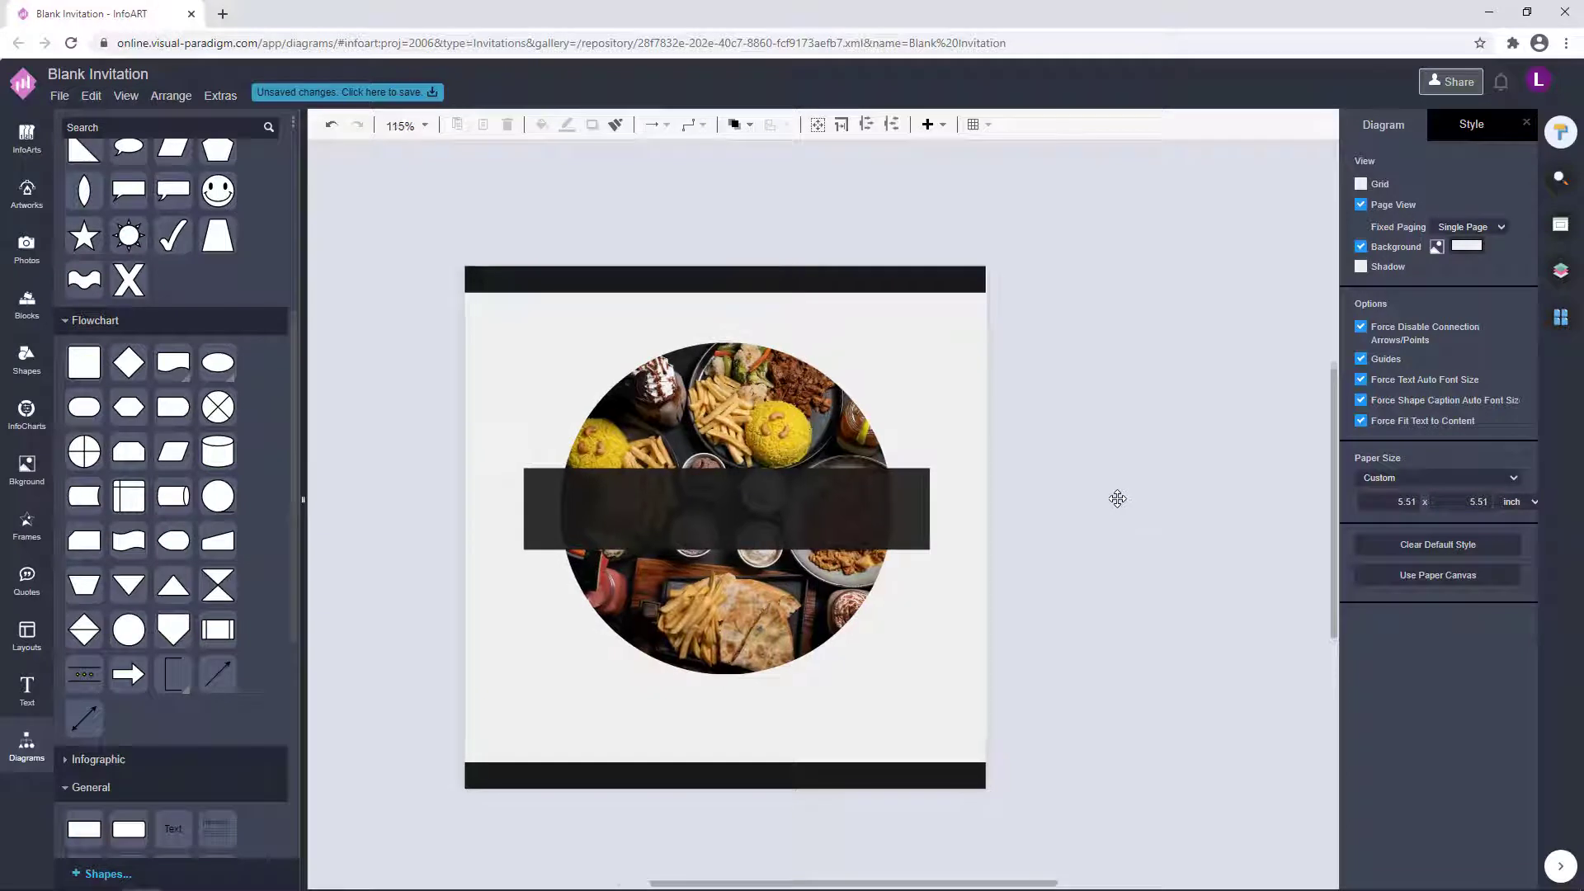
pyautogui.doubleClick(415, 174)
pyautogui.moveTo(453, 184); pyautogui.dragTo(718, 205)
pyautogui.moveTo(611, 198); pyautogui.dragTo(787, 495)
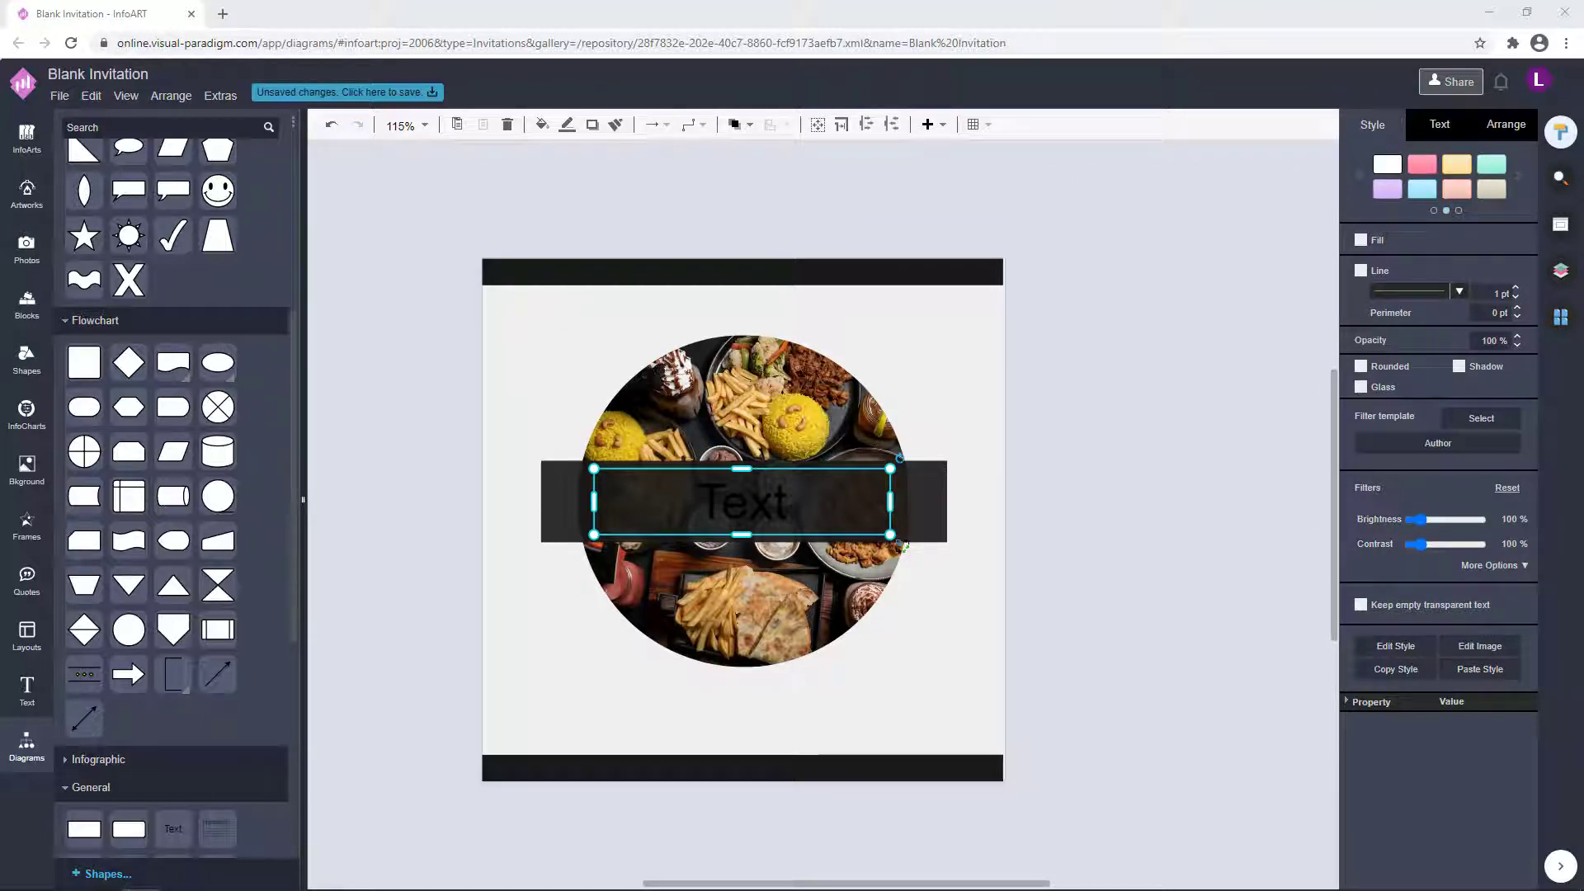
# Step: Replace the placeholder text with "THANKSGIVING DINNER" and size its box to fit one line centred on the dark bar
pyautogui.doubleClick(755, 502)
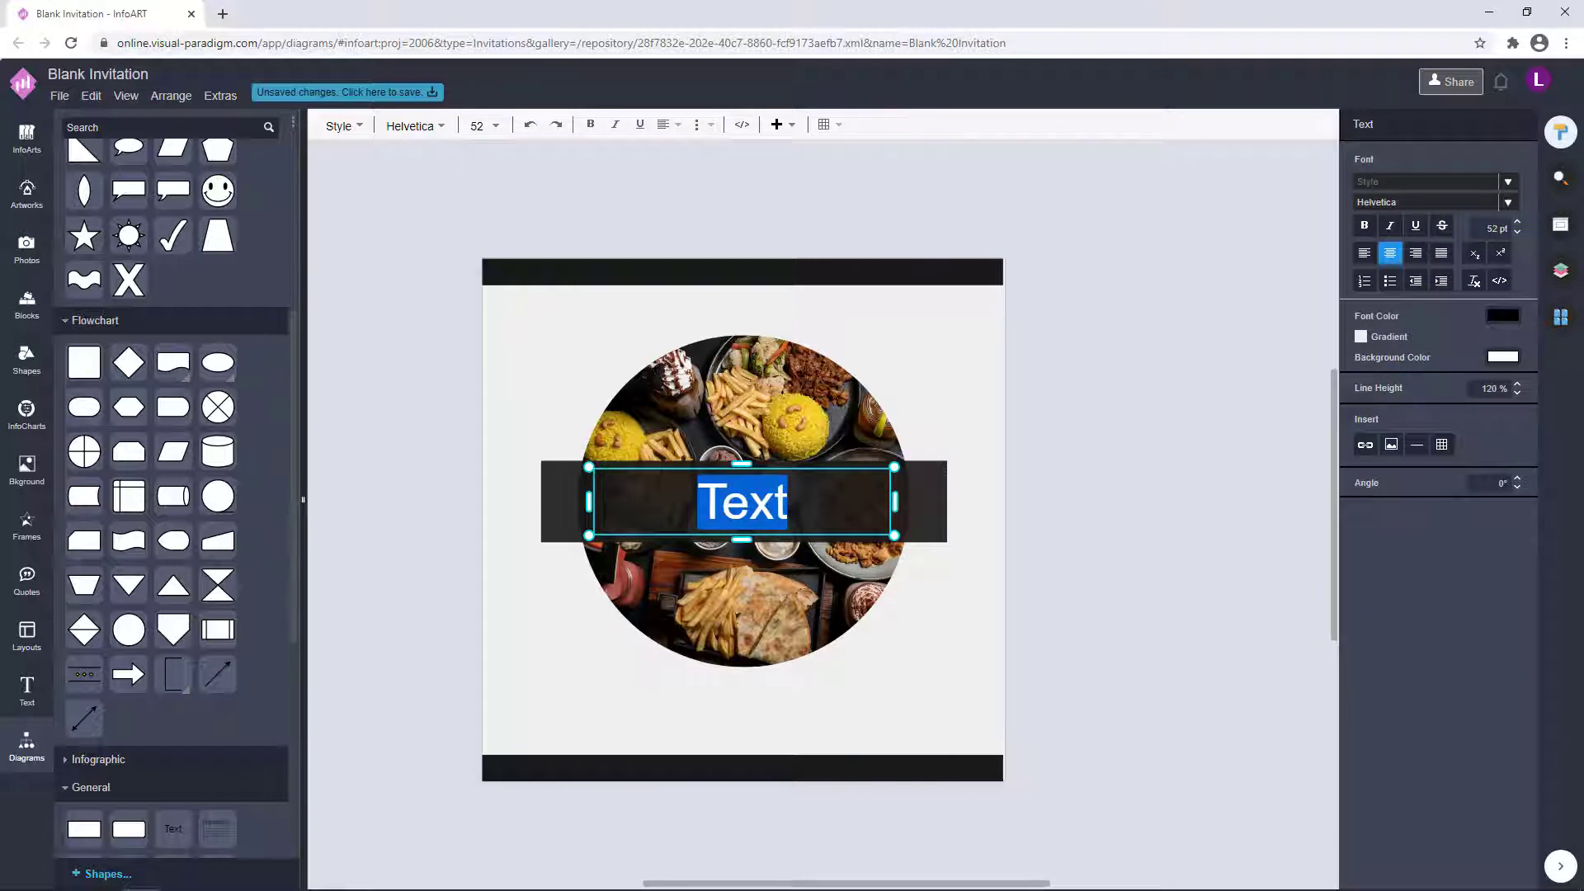
pyautogui.press('BackSpace')
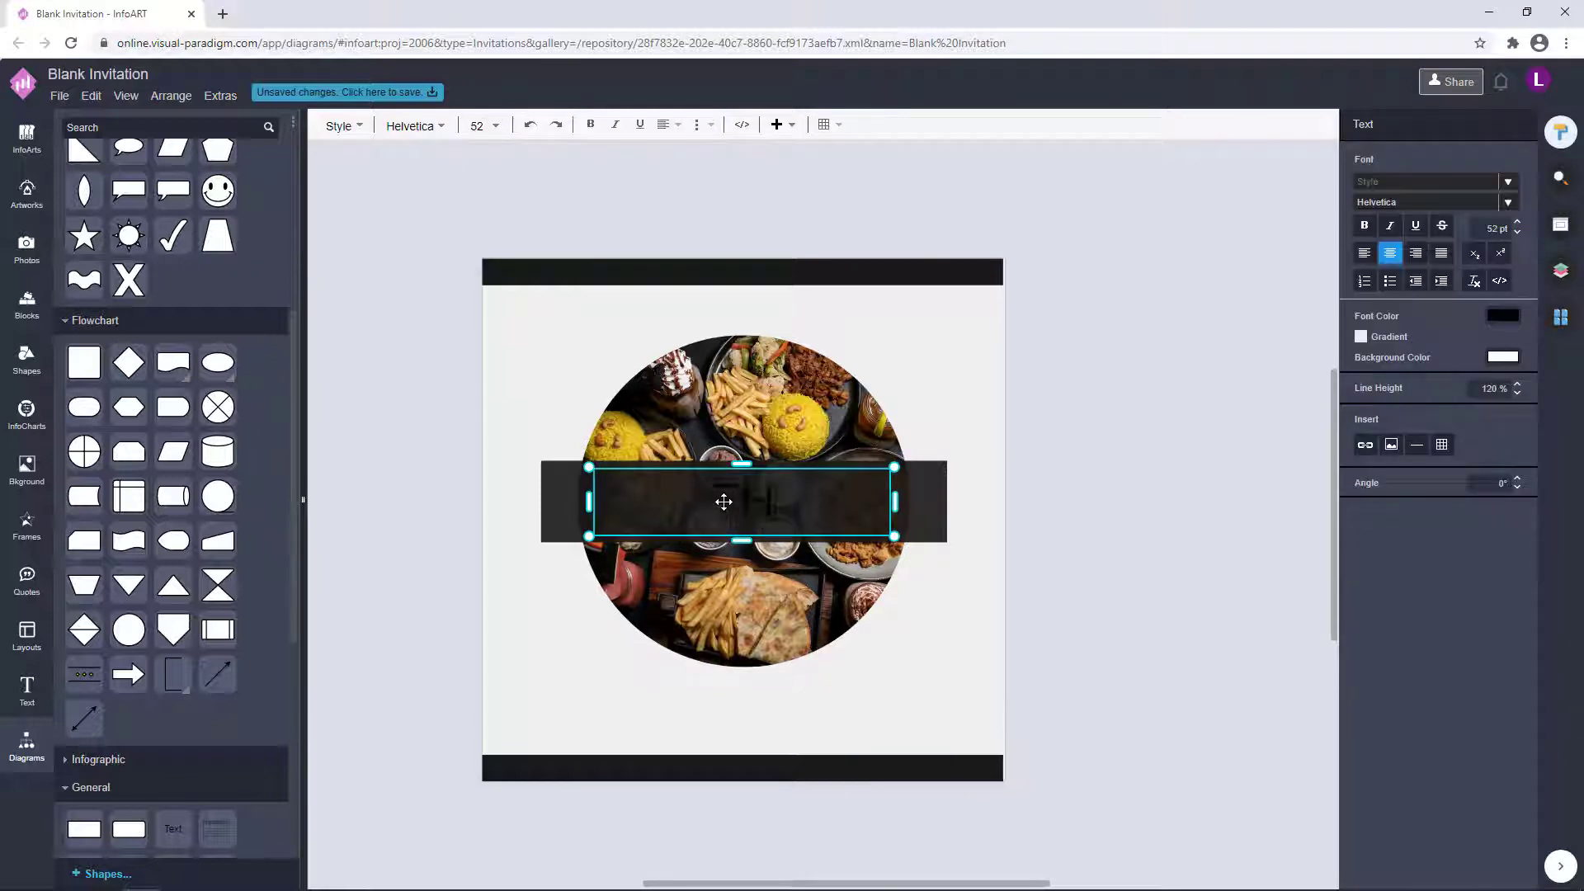
pyautogui.write('THANKSGIVING DINNER')
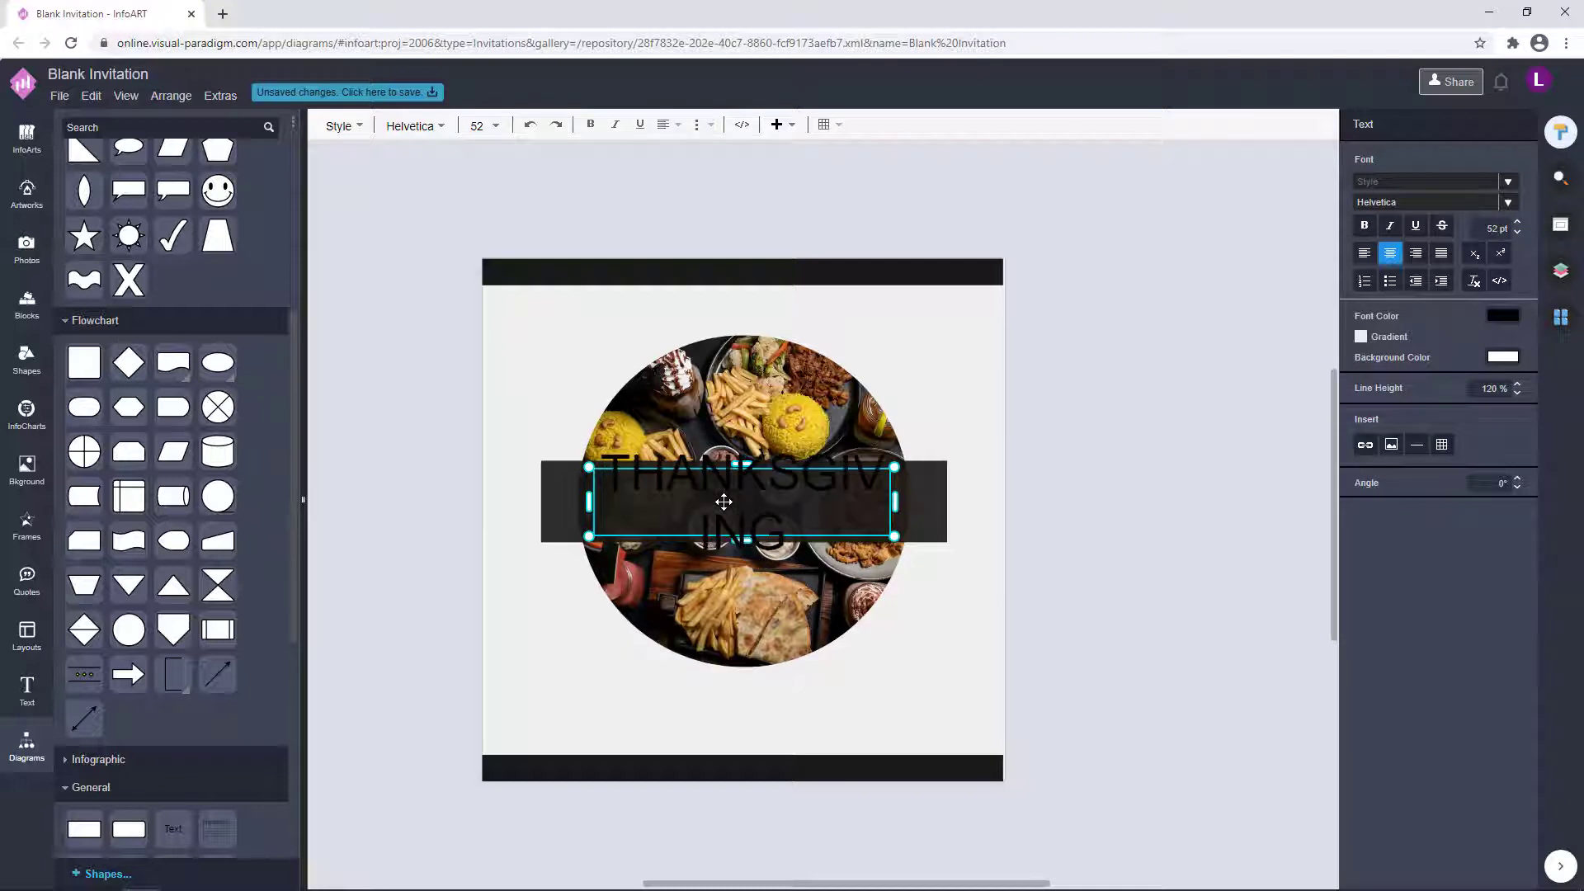
pyautogui.click(1081, 530)
pyautogui.moveTo(743, 563); pyautogui.dragTo(859, 511)
pyautogui.moveTo(743, 520); pyautogui.dragTo(743, 510)
# Step: Change the title's font colour to white and enlarge its text box slightly
pyautogui.click(1440, 123)
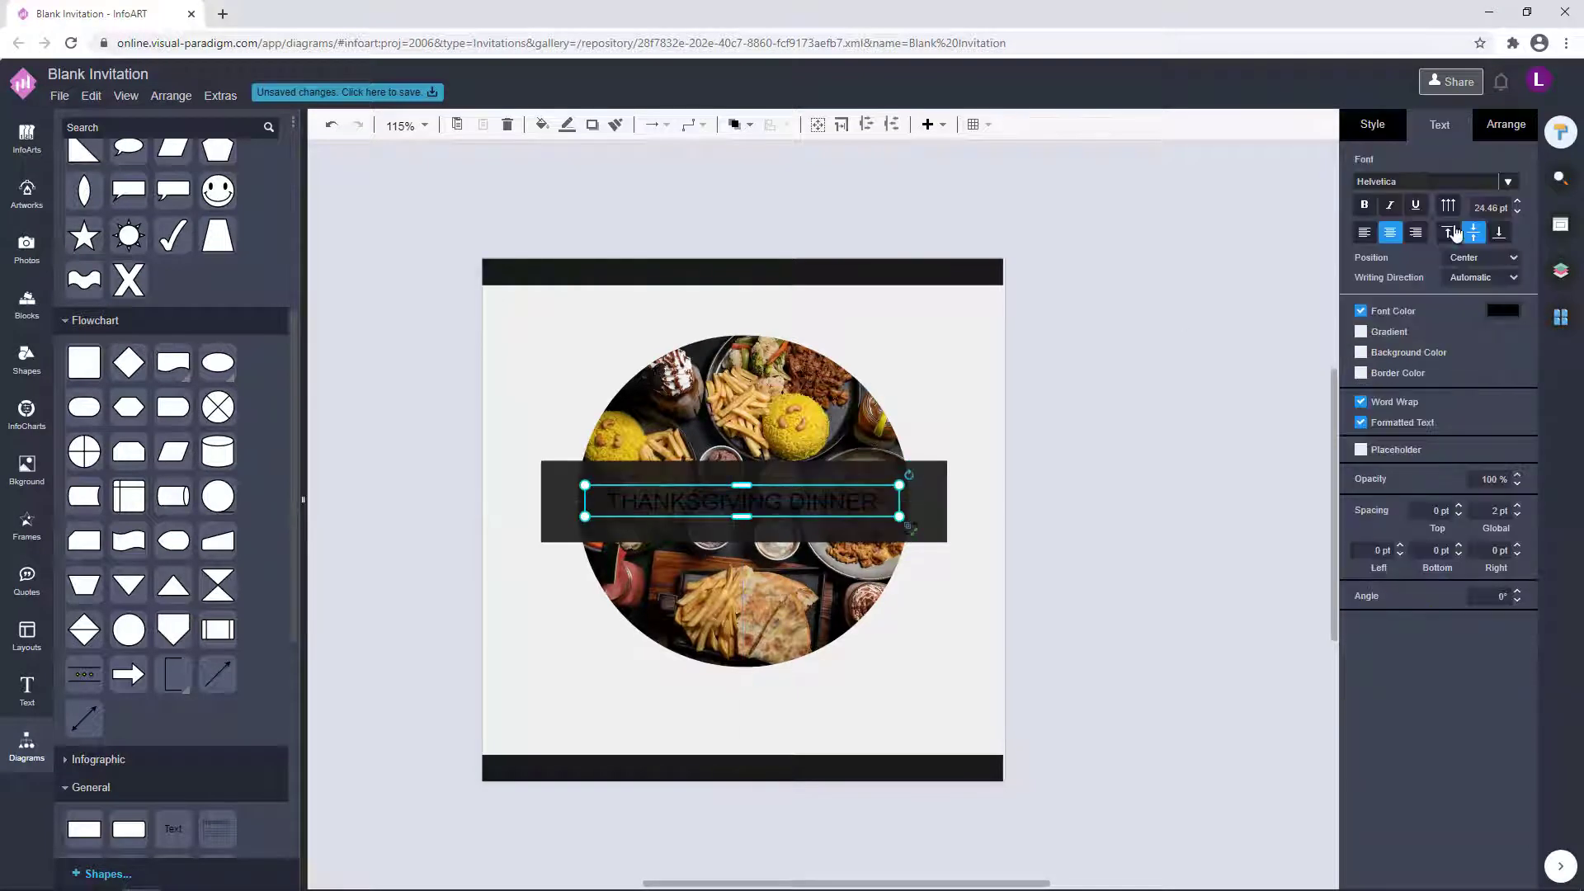
pyautogui.click(1502, 310)
pyautogui.doubleClick(1460, 493)
pyautogui.click(997, 472)
pyautogui.click(901, 522)
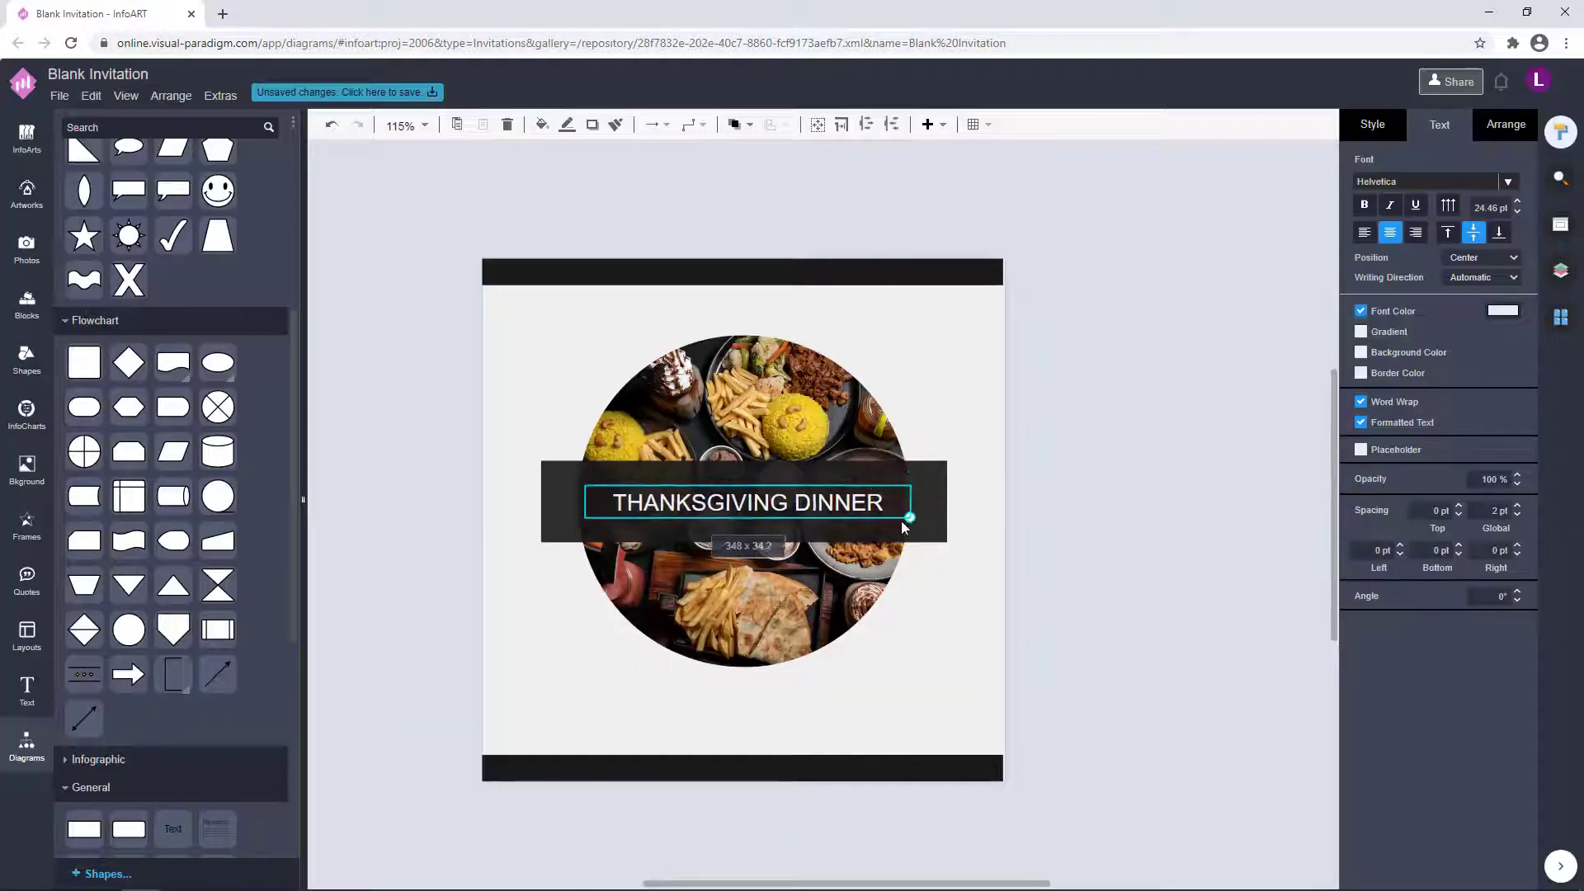
# Step: Set the font of the "THANKSGIVING DINNER" title to Architects Daughter
pyautogui.doubleClick(844, 488)
pyautogui.click(1508, 202)
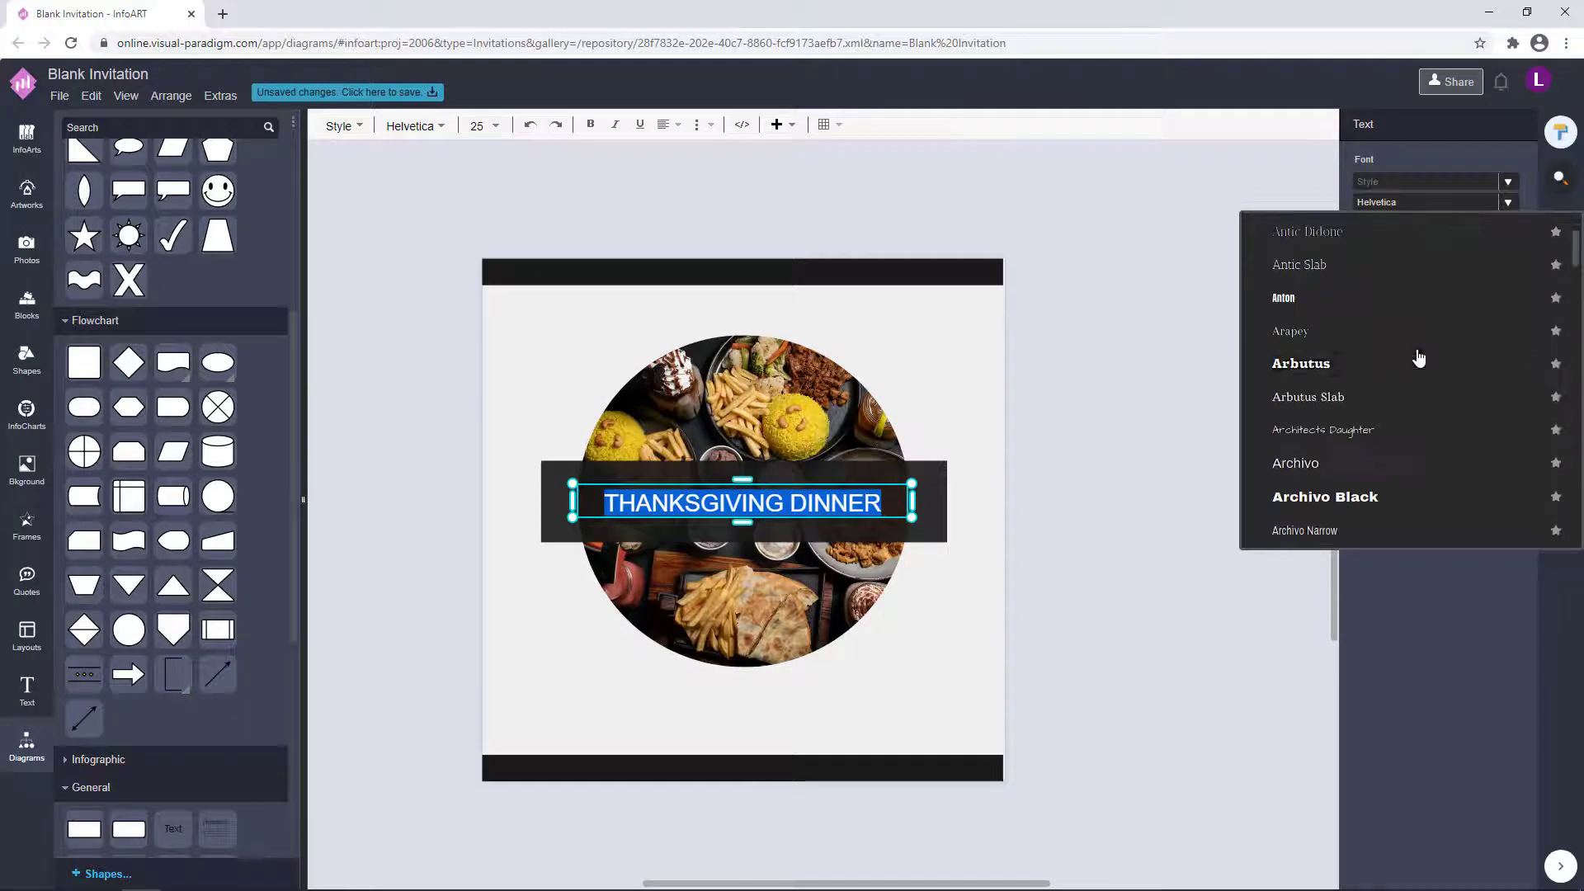
pyautogui.click(1386, 433)
pyautogui.click(1122, 421)
pyautogui.click(828, 501)
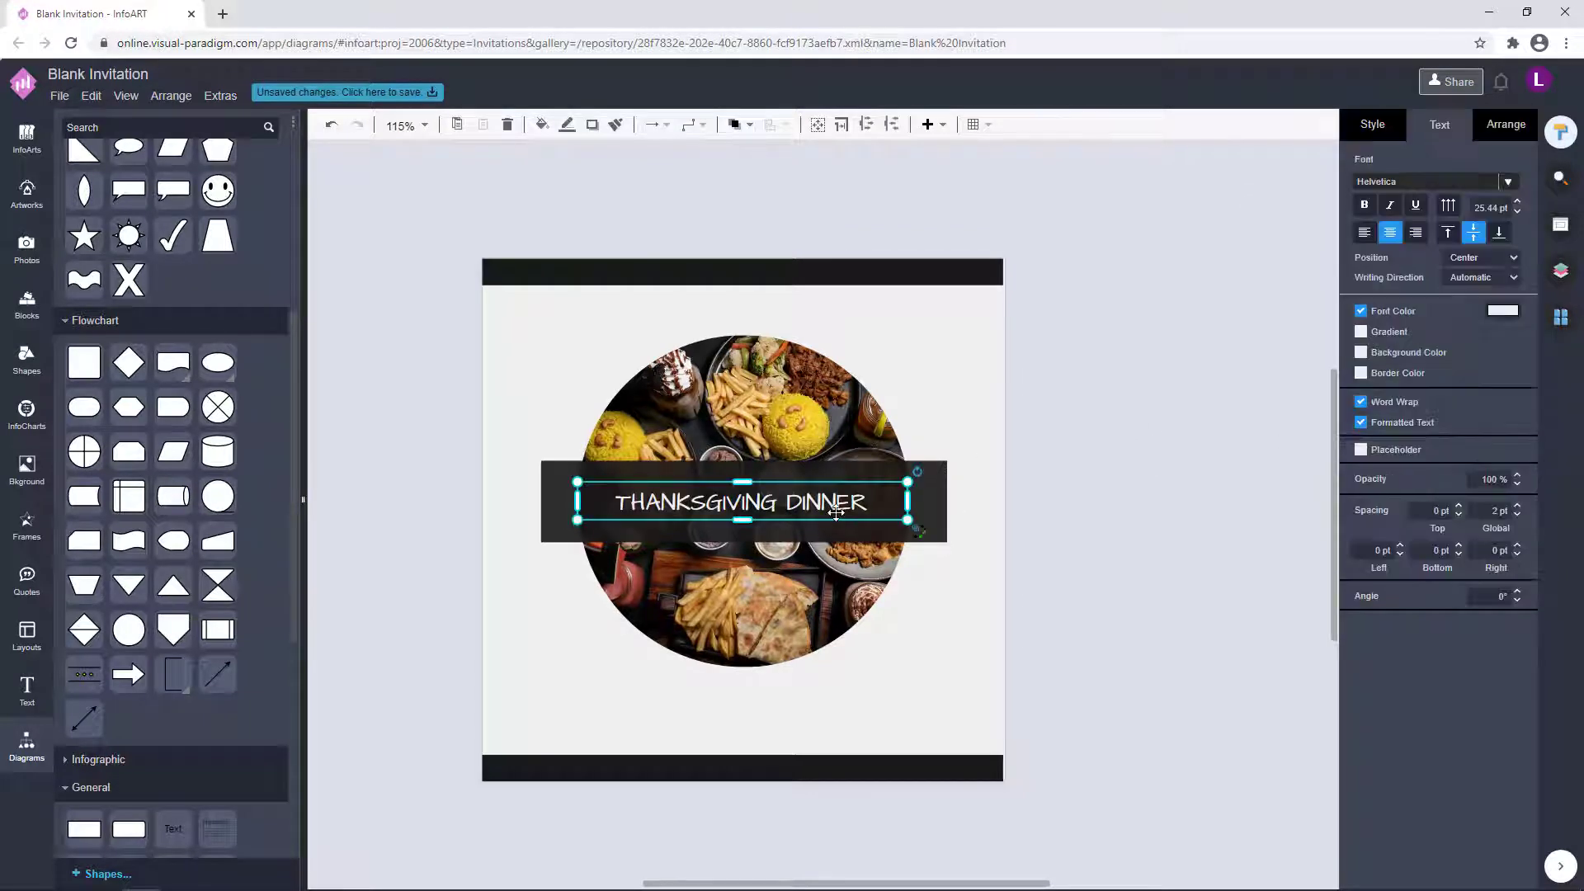
# Step: Try the Kaushan Script font on the "THANKSGIVING DINNER" title and undo the change
pyautogui.doubleClick(866, 504)
pyautogui.click(1508, 202)
pyautogui.scroll(-5, 1345, 409)
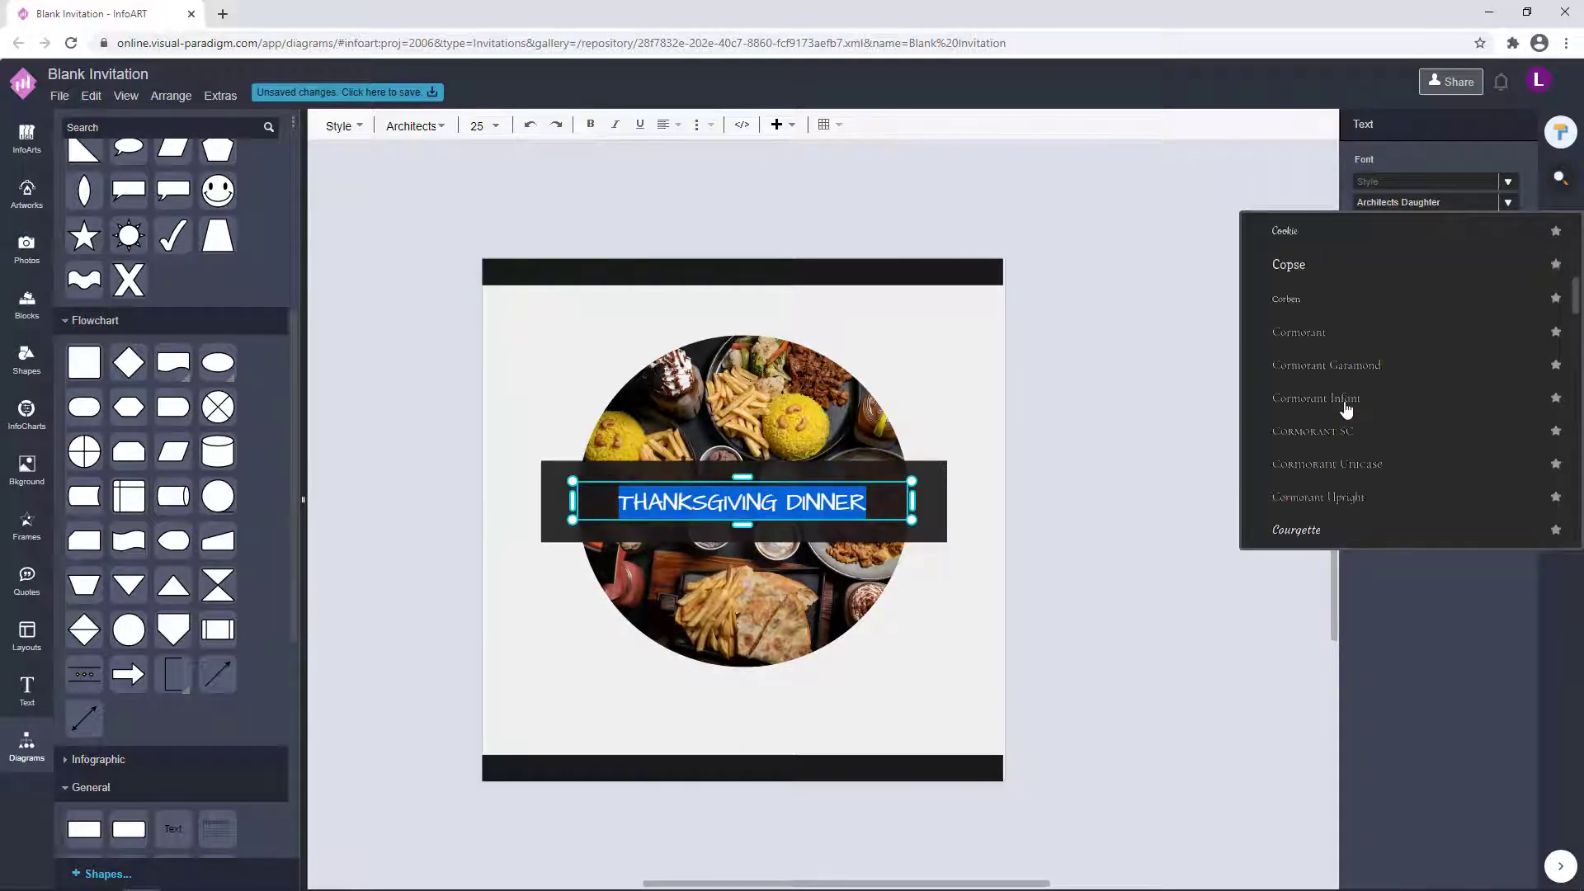
pyautogui.scroll(-15, 1346, 410)
pyautogui.scroll(-15, 1346, 410)
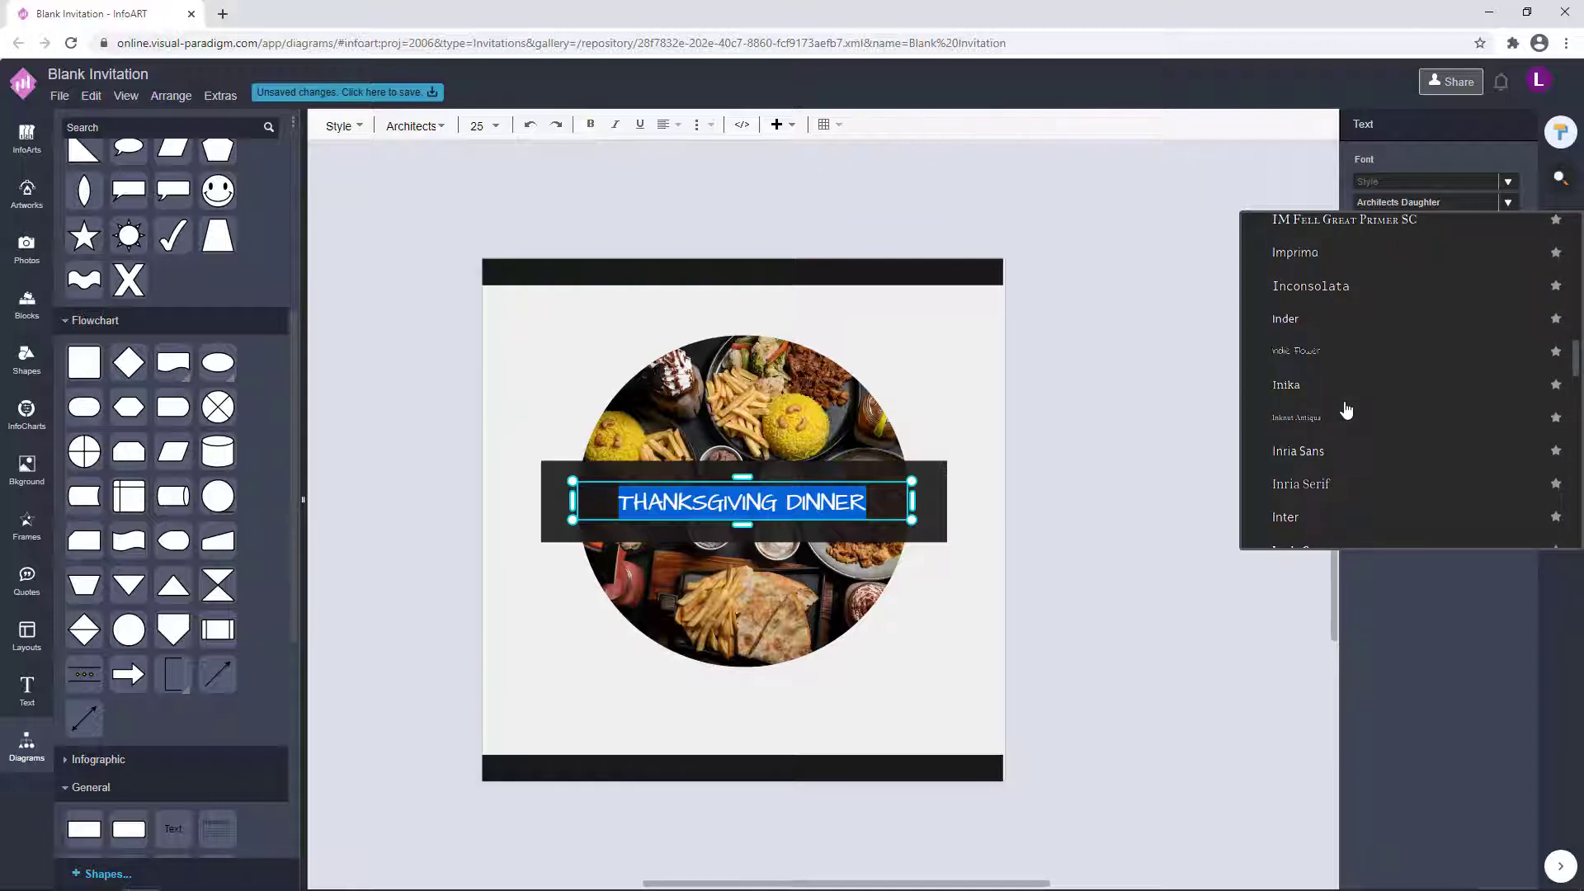
pyautogui.scroll(-5, 1346, 410)
pyautogui.scroll(-4, 1346, 410)
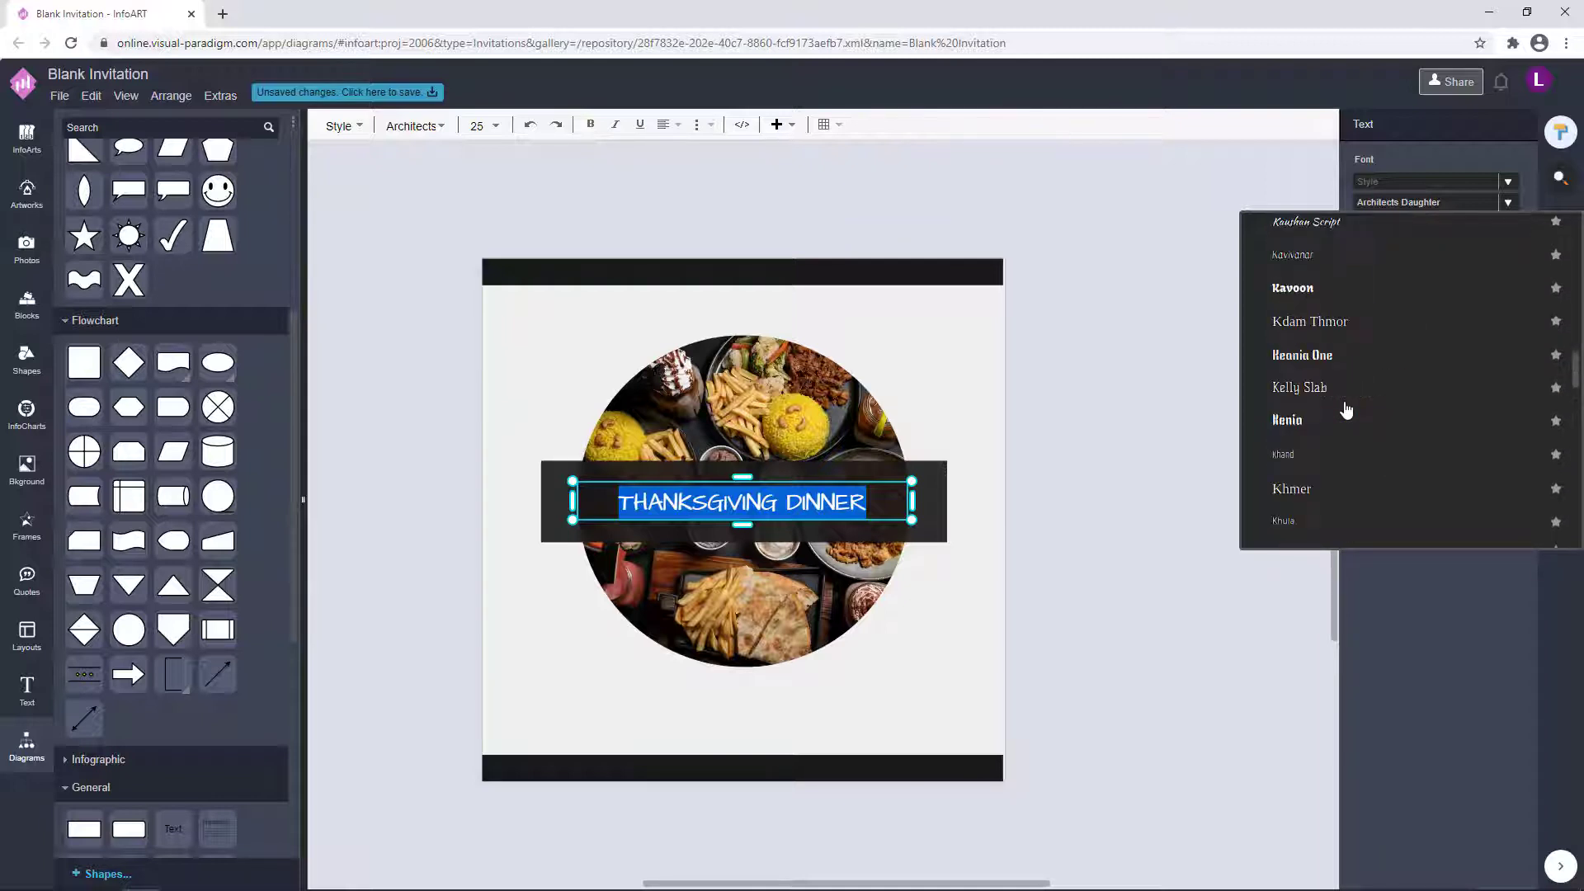
pyautogui.click(1353, 224)
pyautogui.click(1103, 413)
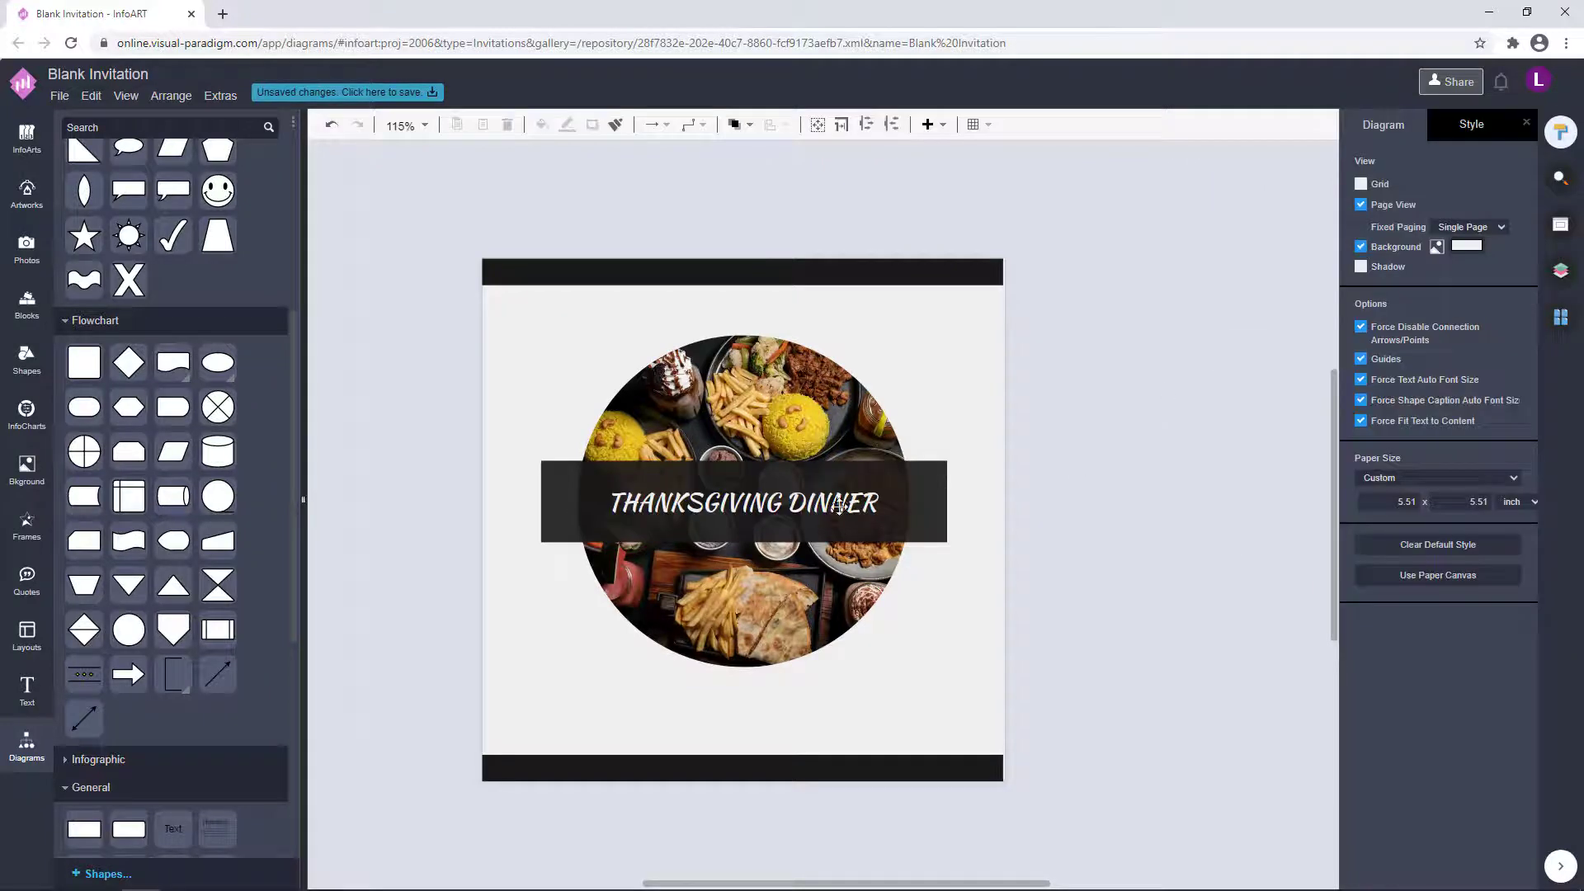
pyautogui.click(858, 513)
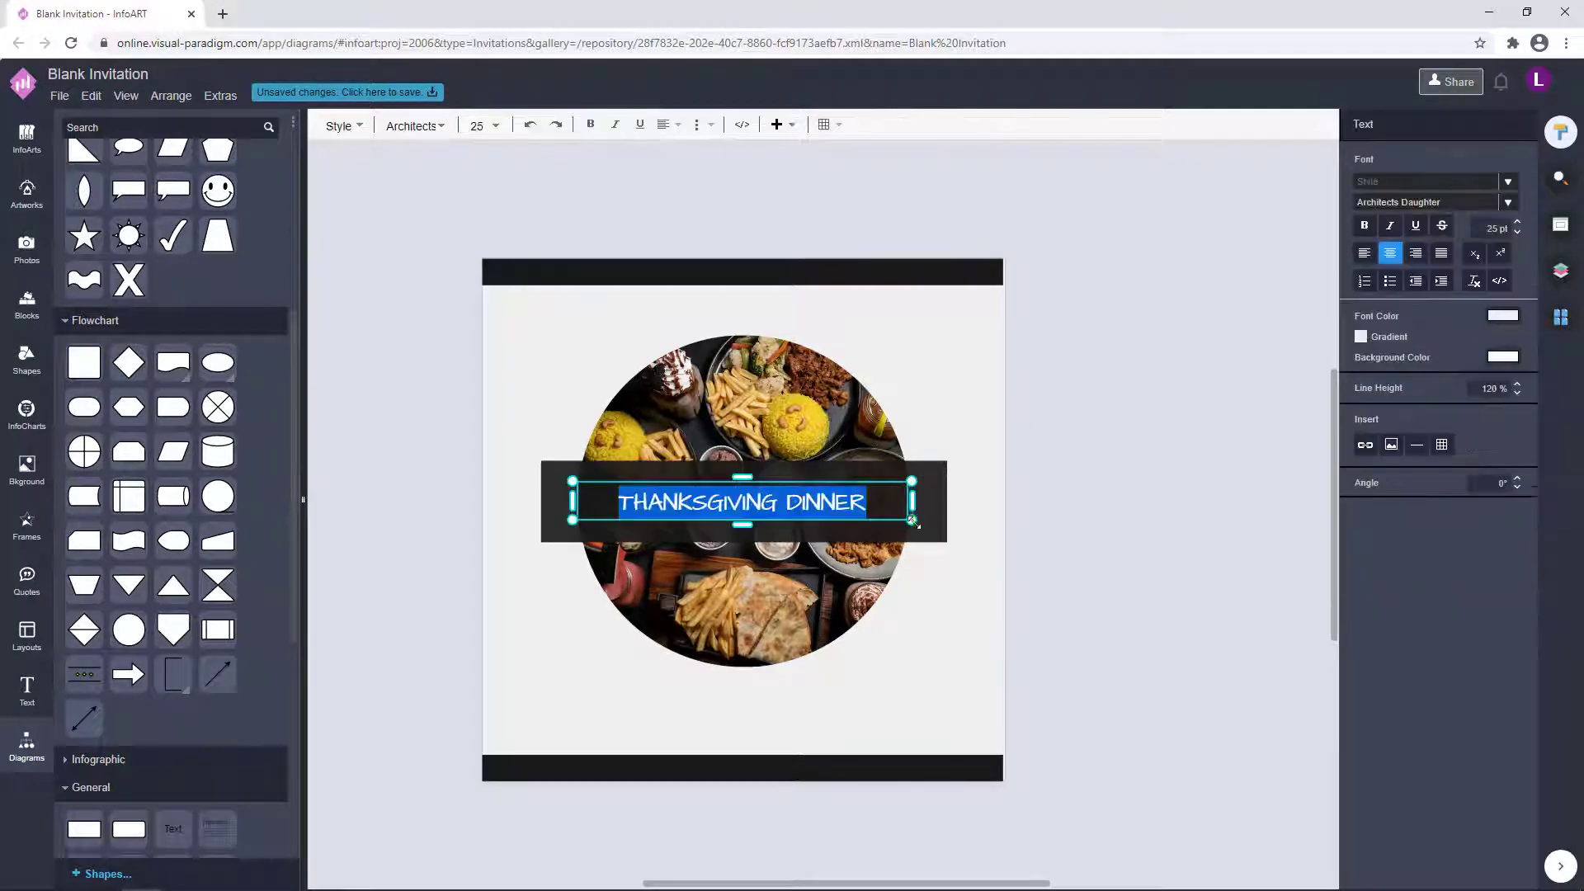
# Step: Enlarge the title slightly and set the opacity of the dark bar across the photo to 100%
pyautogui.click(1130, 453)
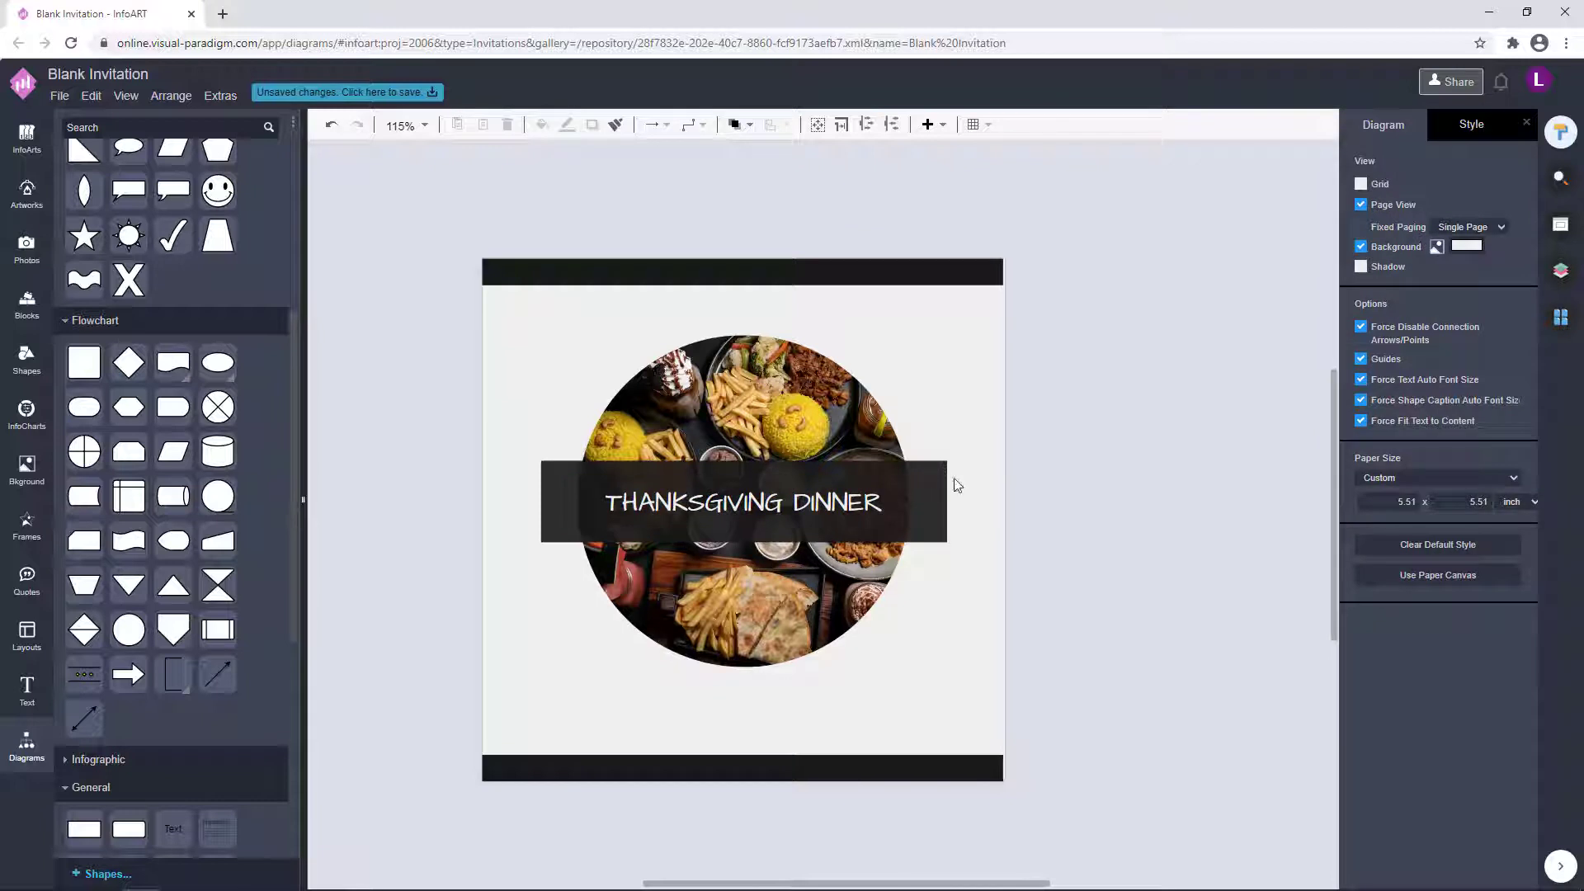
pyautogui.click(861, 518)
pyautogui.click(1374, 125)
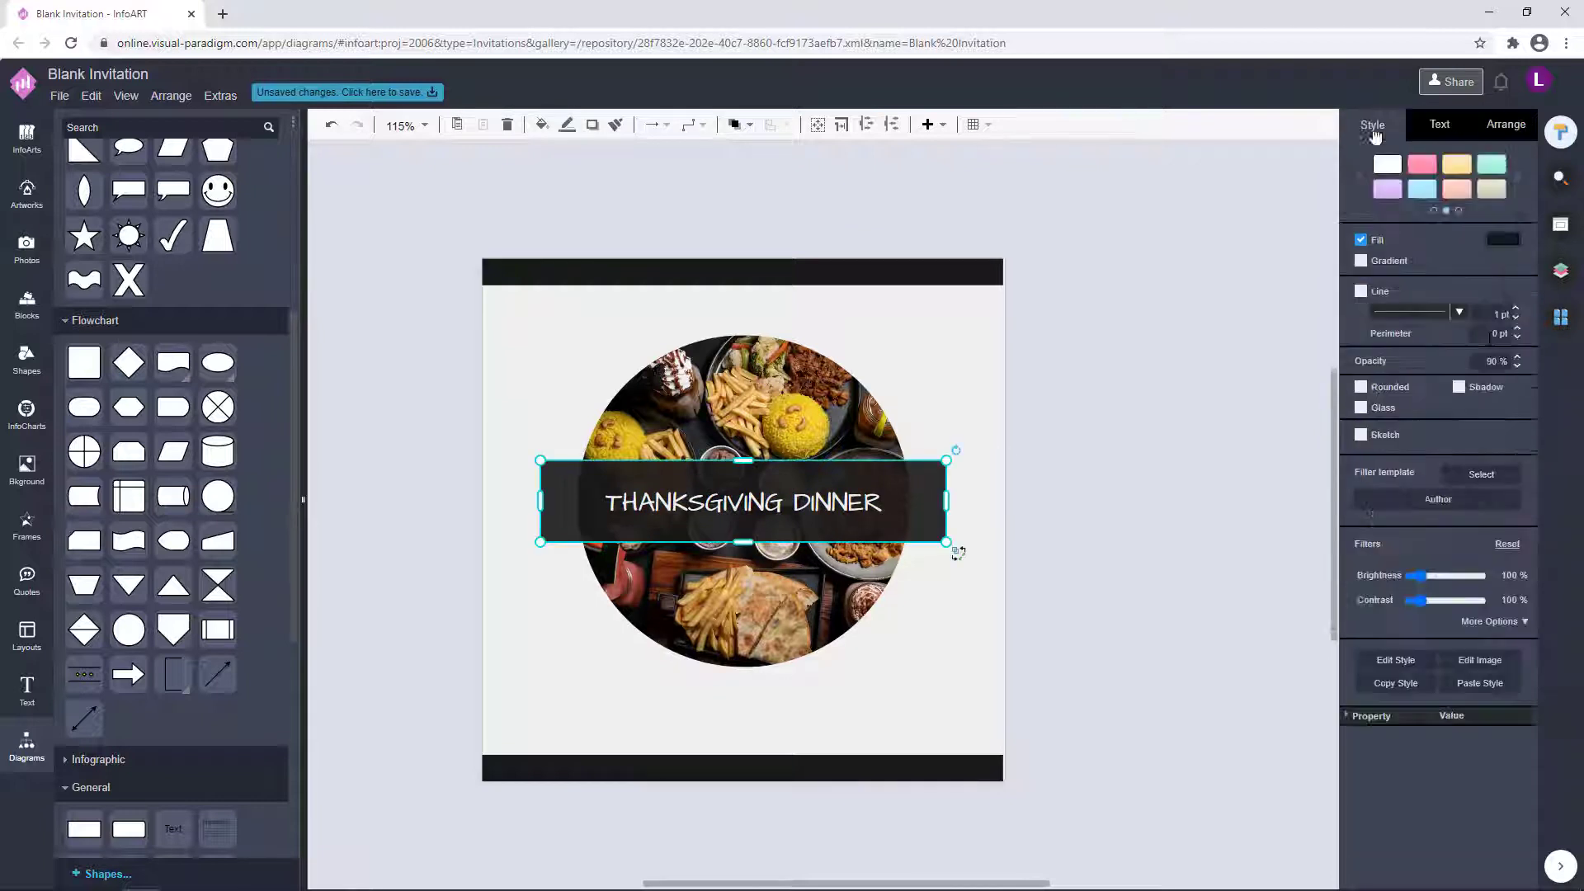
pyautogui.write('100')
pyautogui.press('Return')
pyautogui.click(1258, 578)
# Step: Move the title slightly down on the dark bar and place a smaller copy of it just above
pyautogui.moveTo(824, 498); pyautogui.dragTo(823, 513)
pyautogui.keyDown('ctrl'); pyautogui.moveTo(823, 512); pyautogui.dragTo(823, 478); pyautogui.keyUp('ctrl')
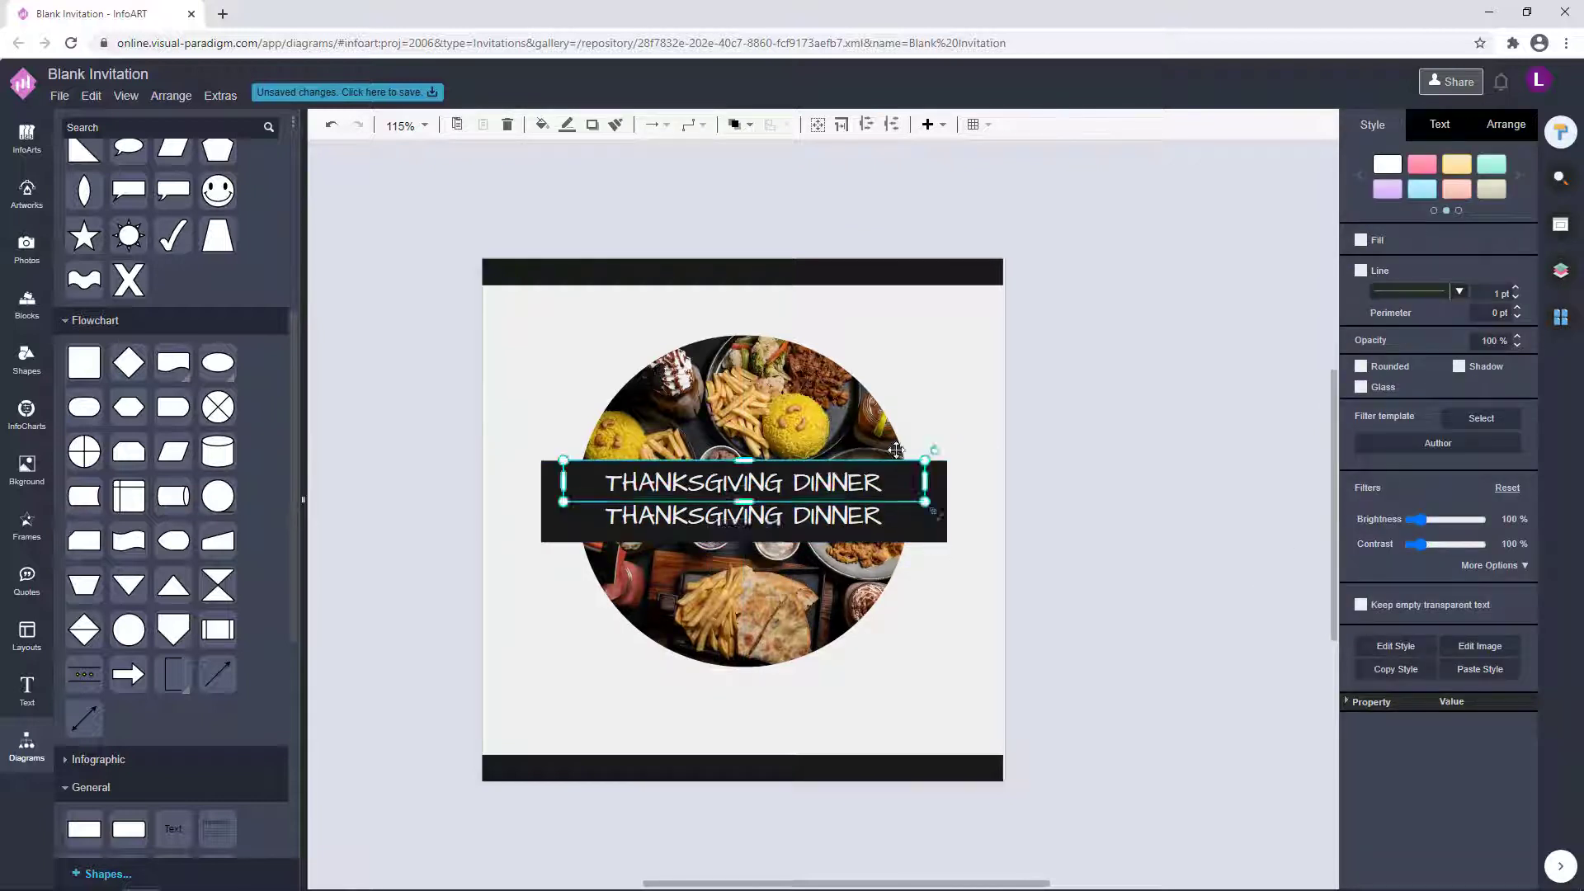
pyautogui.moveTo(928, 459); pyautogui.dragTo(802, 486)
# Step: Replace the upper copy's text with "You are invited to a" and shrink its text box
pyautogui.doubleClick(803, 486)
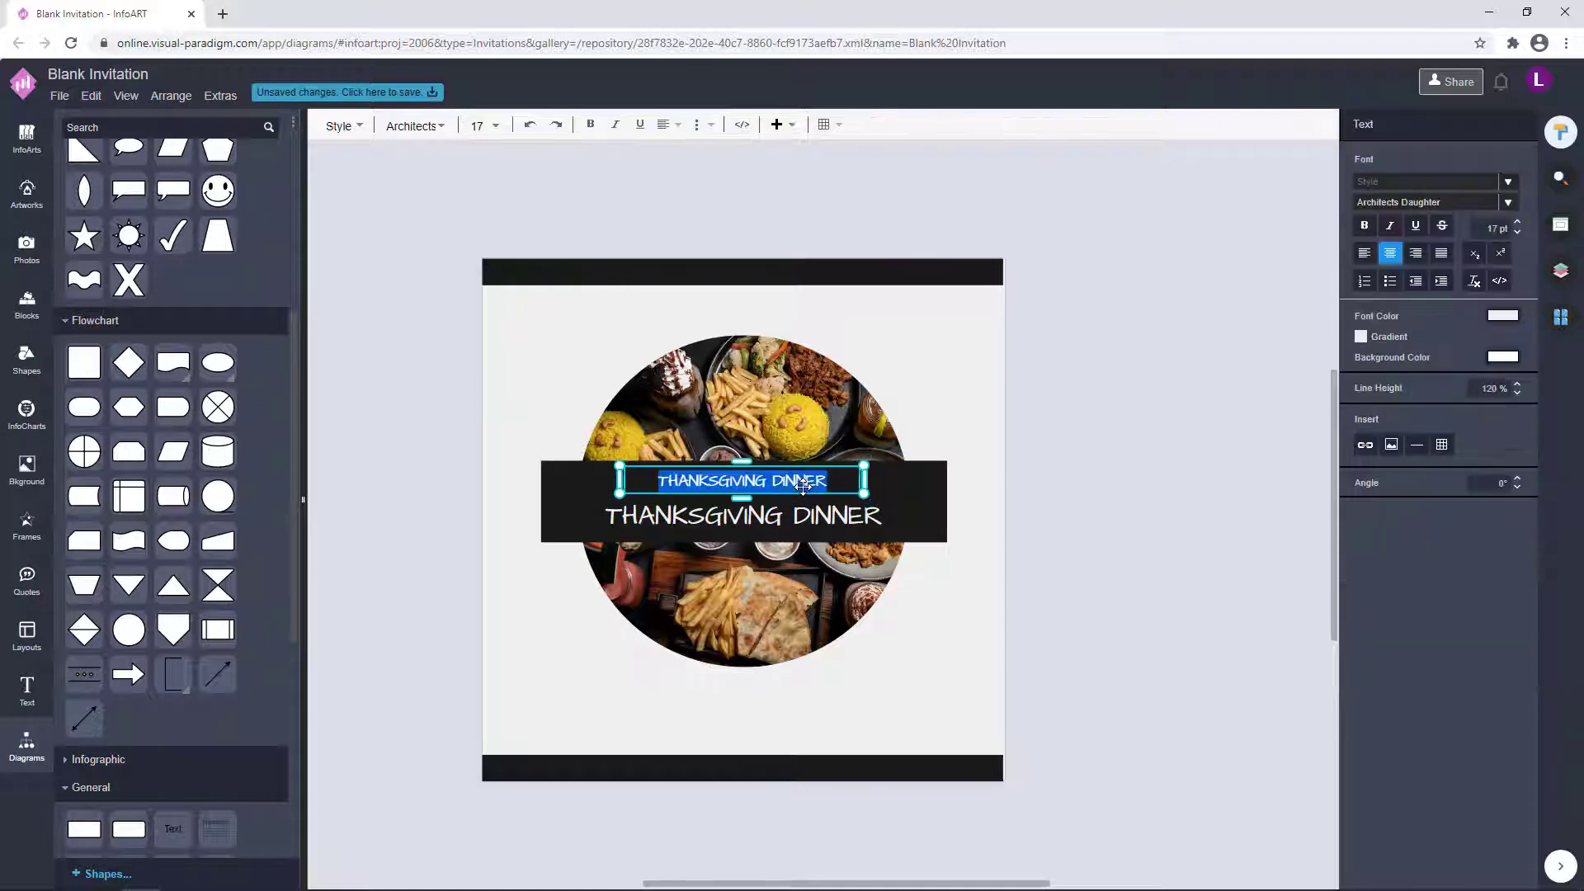
pyautogui.write('You are invited to a')
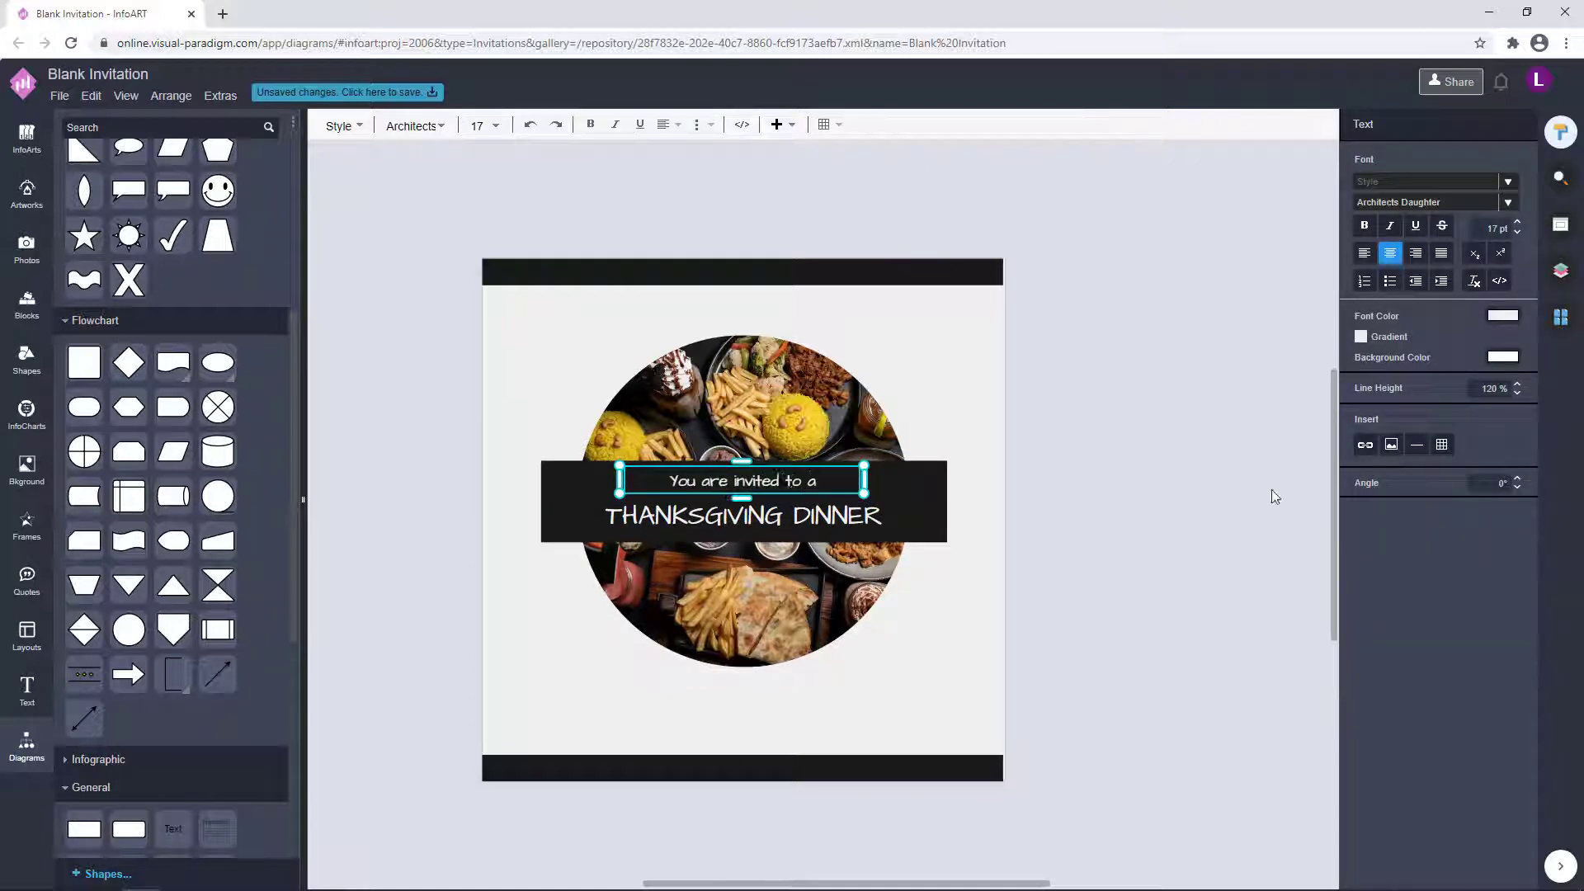
pyautogui.click(1275, 497)
pyautogui.click(799, 474)
pyautogui.moveTo(863, 466); pyautogui.dragTo(789, 479)
pyautogui.click(1081, 486)
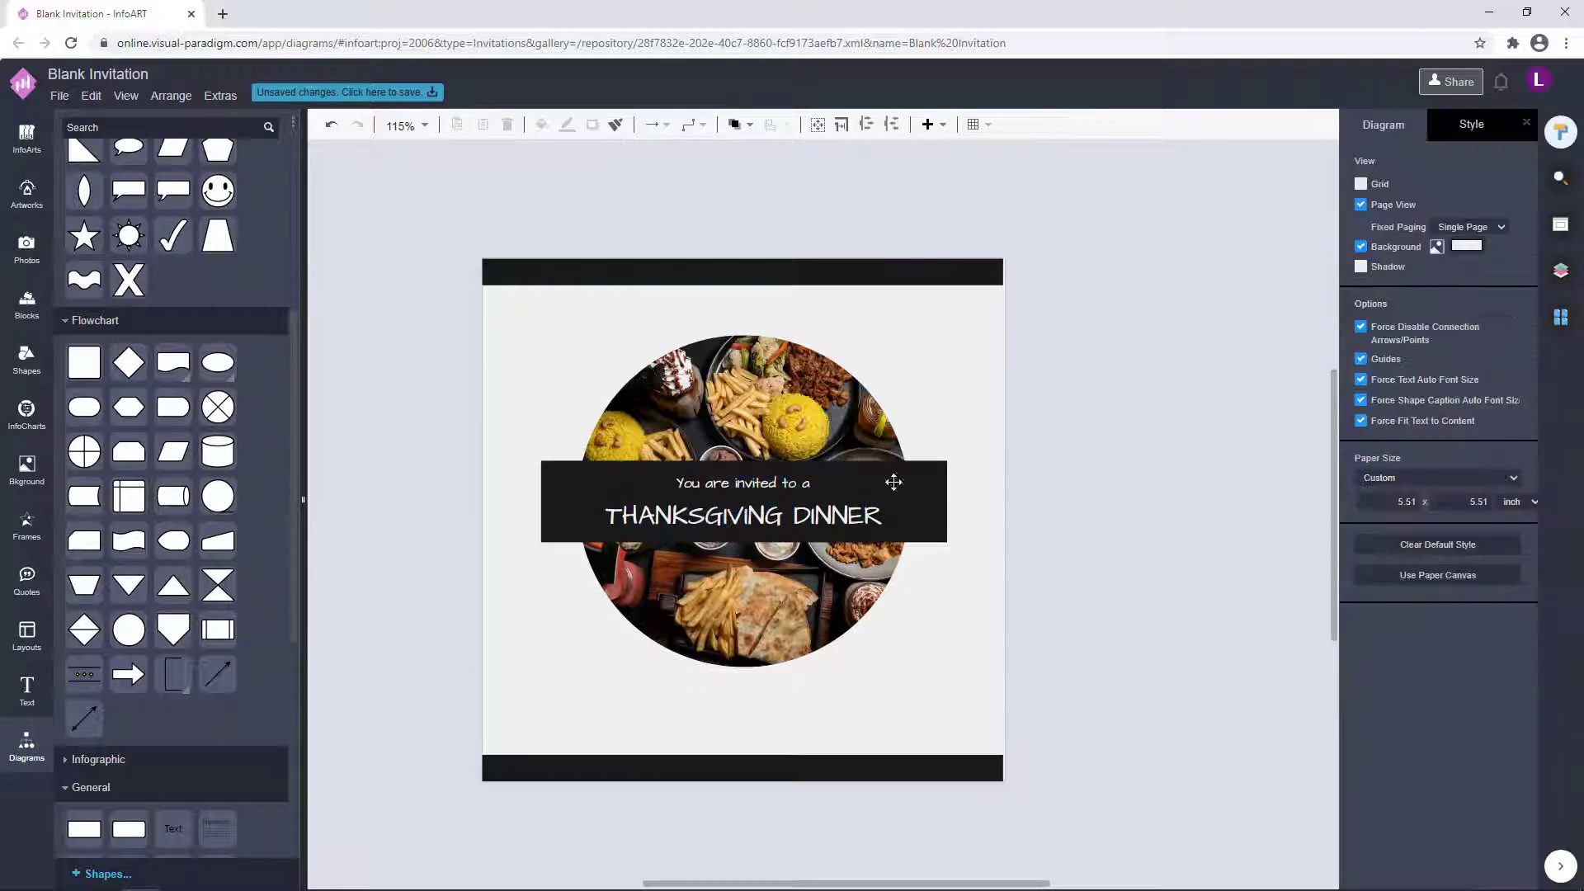
pyautogui.click(788, 494)
pyautogui.click(1139, 435)
# Step: Increase the font size of the "You are invited to a" line slightly
pyautogui.doubleClick(759, 482)
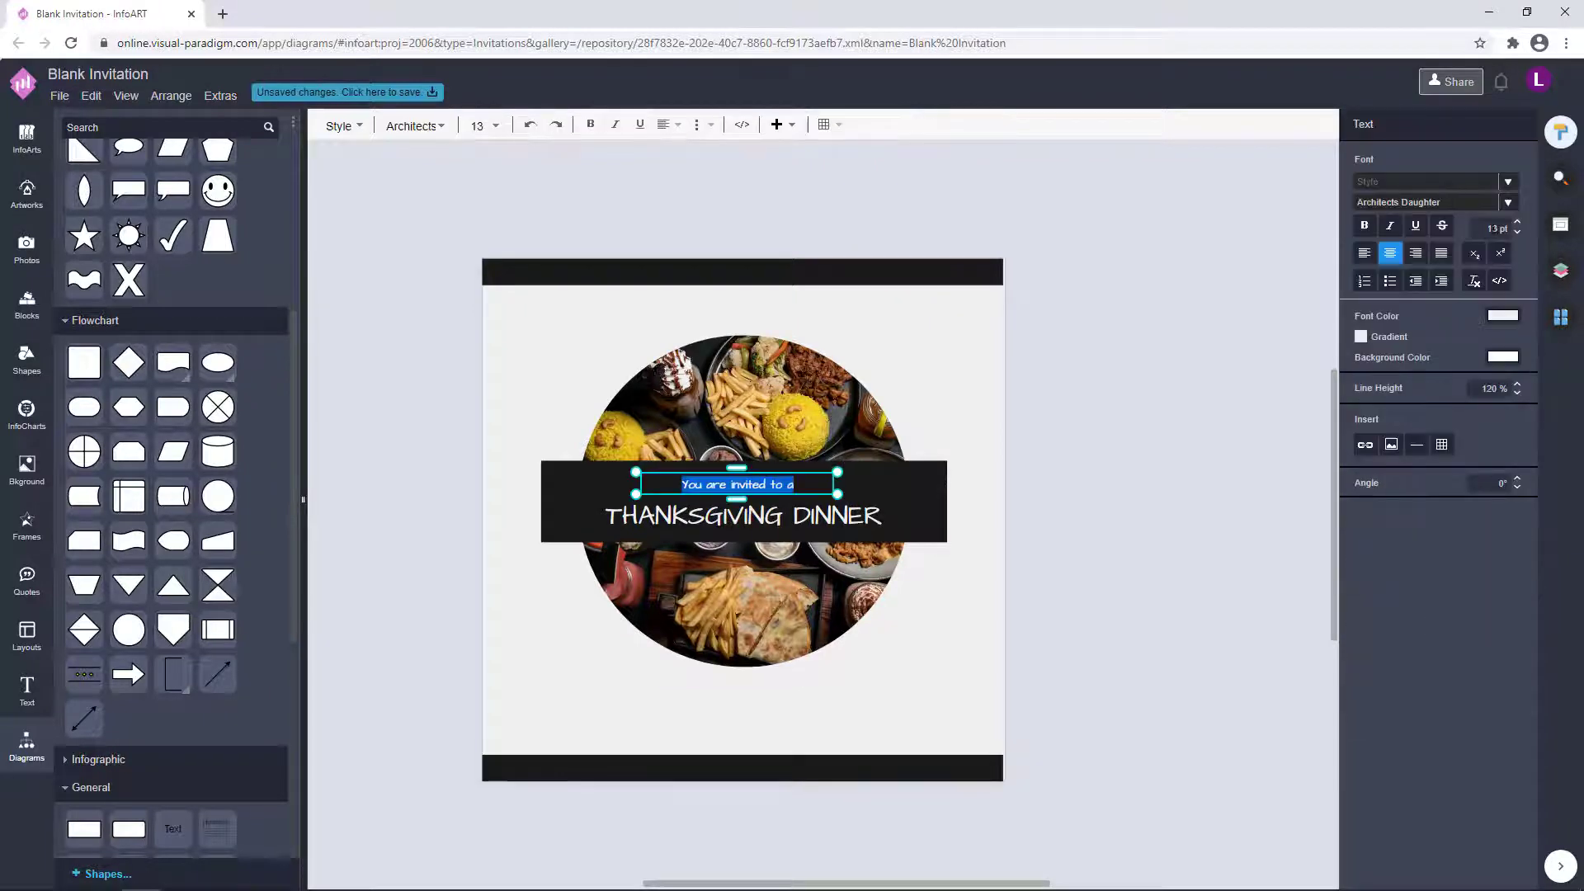
pyautogui.click(1520, 223)
pyautogui.click(1171, 512)
# Step: Centre-align the two text lines with each other horizontally and move them together to the middle of the dark bar
pyautogui.click(784, 485)
pyautogui.keyDown('shift'); pyautogui.click(813, 517); pyautogui.keyUp('shift')
pyautogui.click(1510, 126)
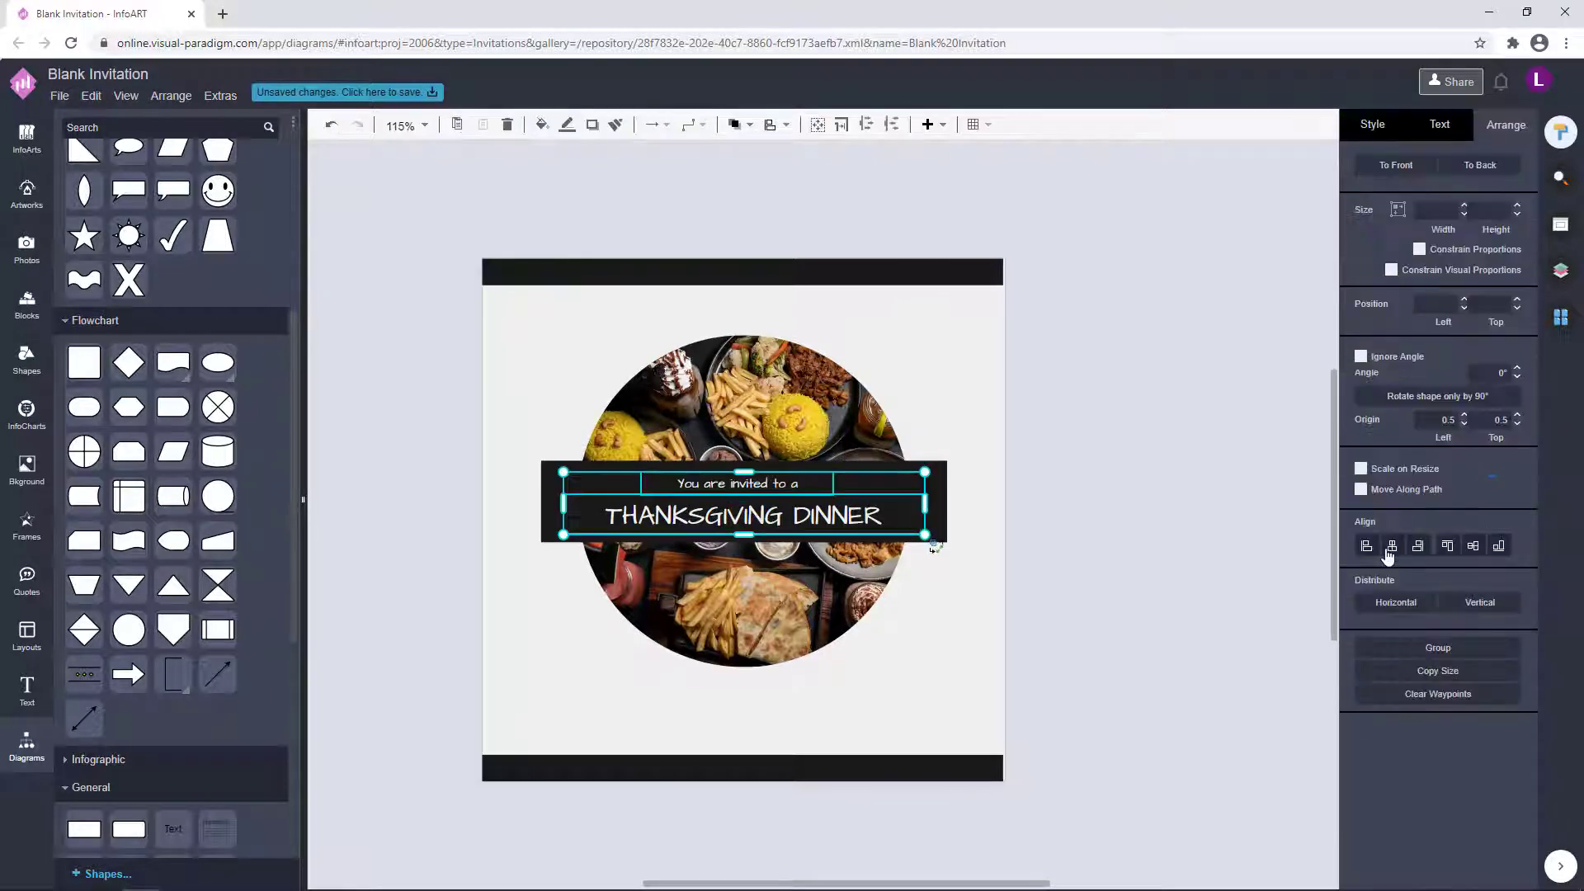
pyautogui.click(1393, 547)
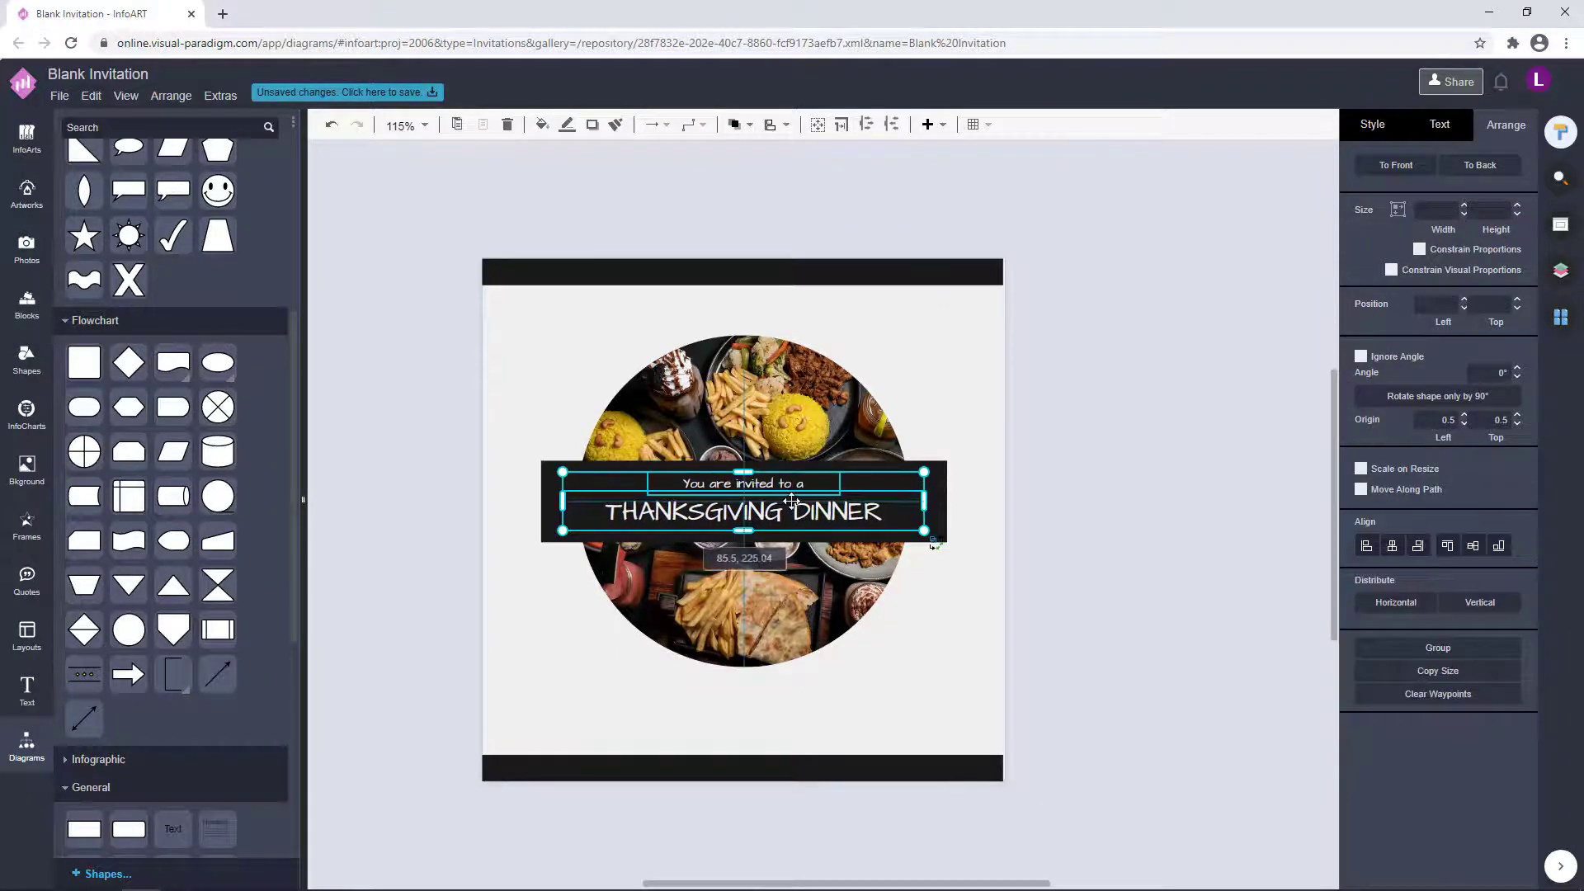
pyautogui.click(1087, 456)
pyautogui.moveTo(1130, 511); pyautogui.dragTo(1155, 512)
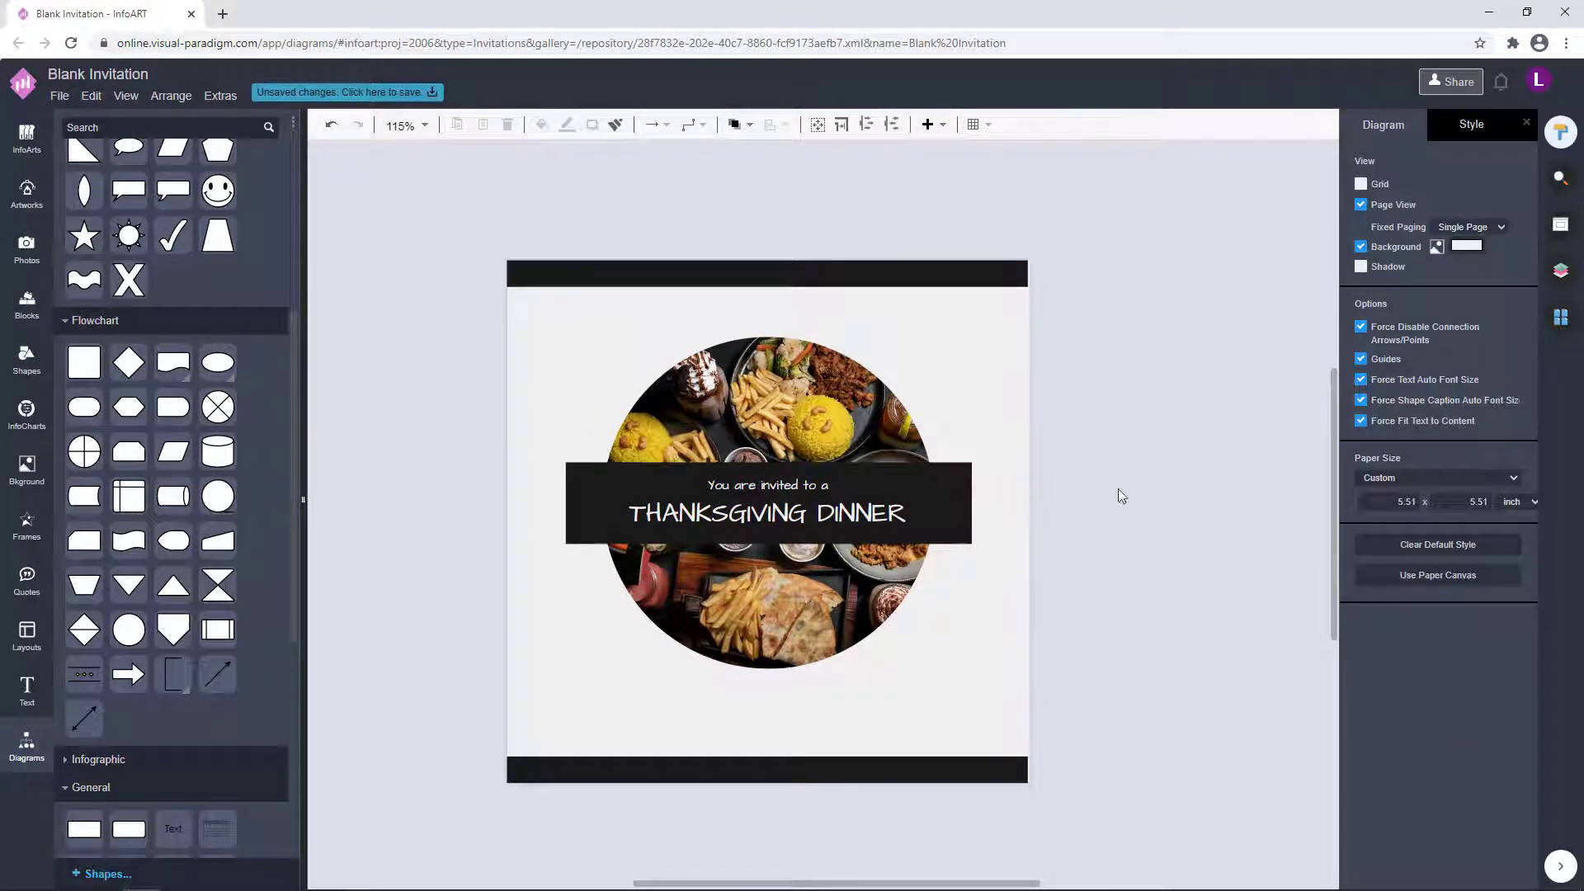
# Step: Reduce the circular food photo to 333 pt and centre it on the page again
pyautogui.click(759, 395)
pyautogui.moveTo(932, 335); pyautogui.dragTo(916, 353)
pyautogui.moveTo(790, 407); pyautogui.dragTo(799, 399)
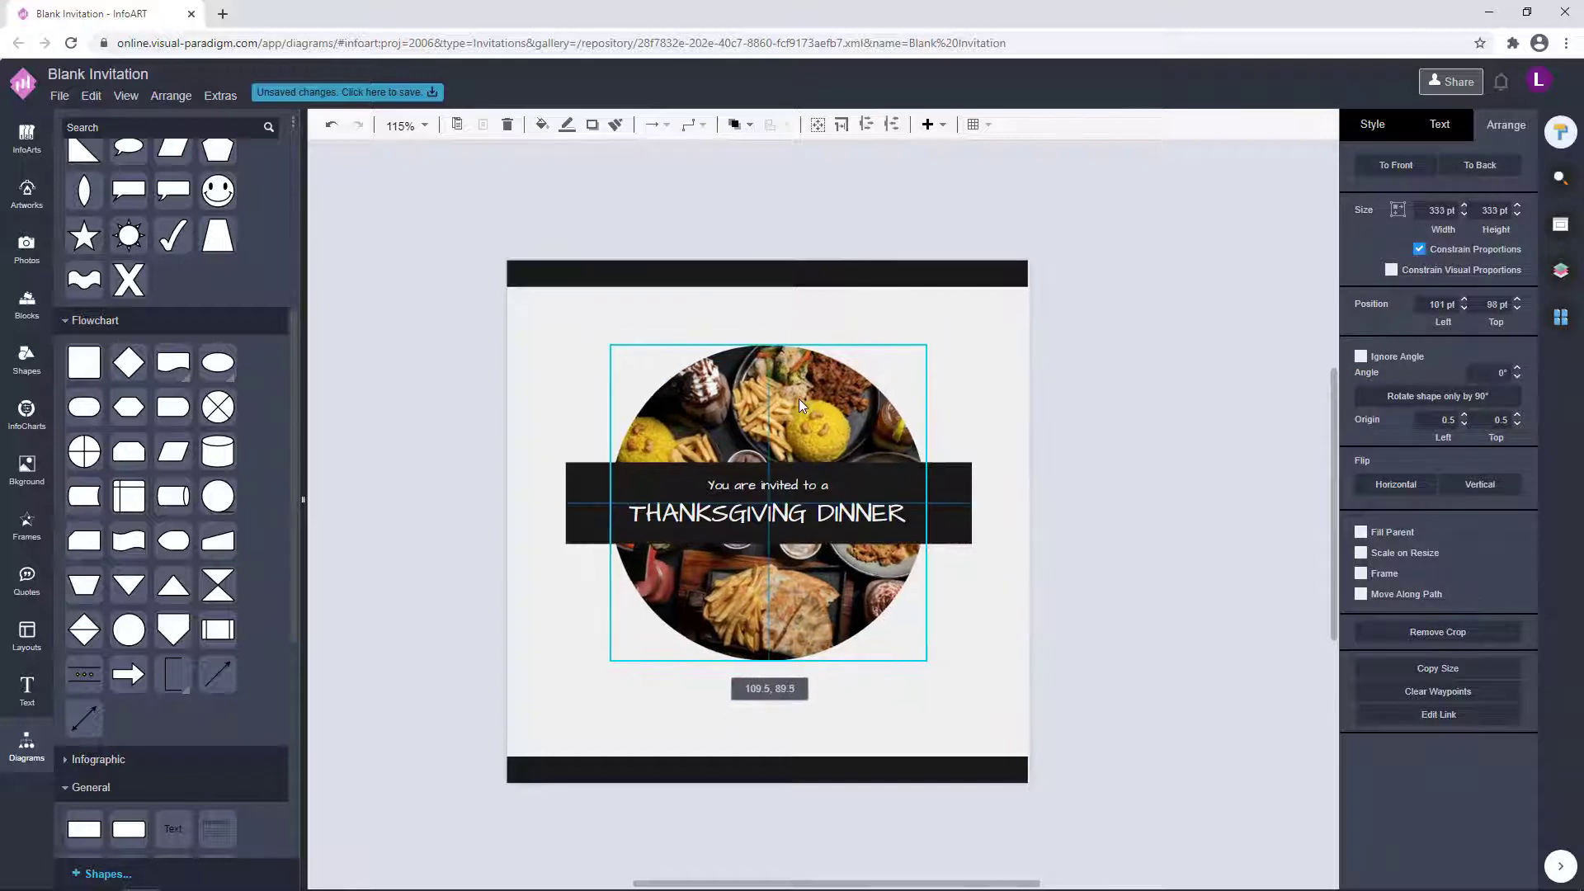
pyautogui.click(649, 376)
# Step: Add a circle beside the page, enlarge it to about 154 pt and remove its fill
pyautogui.click(130, 630)
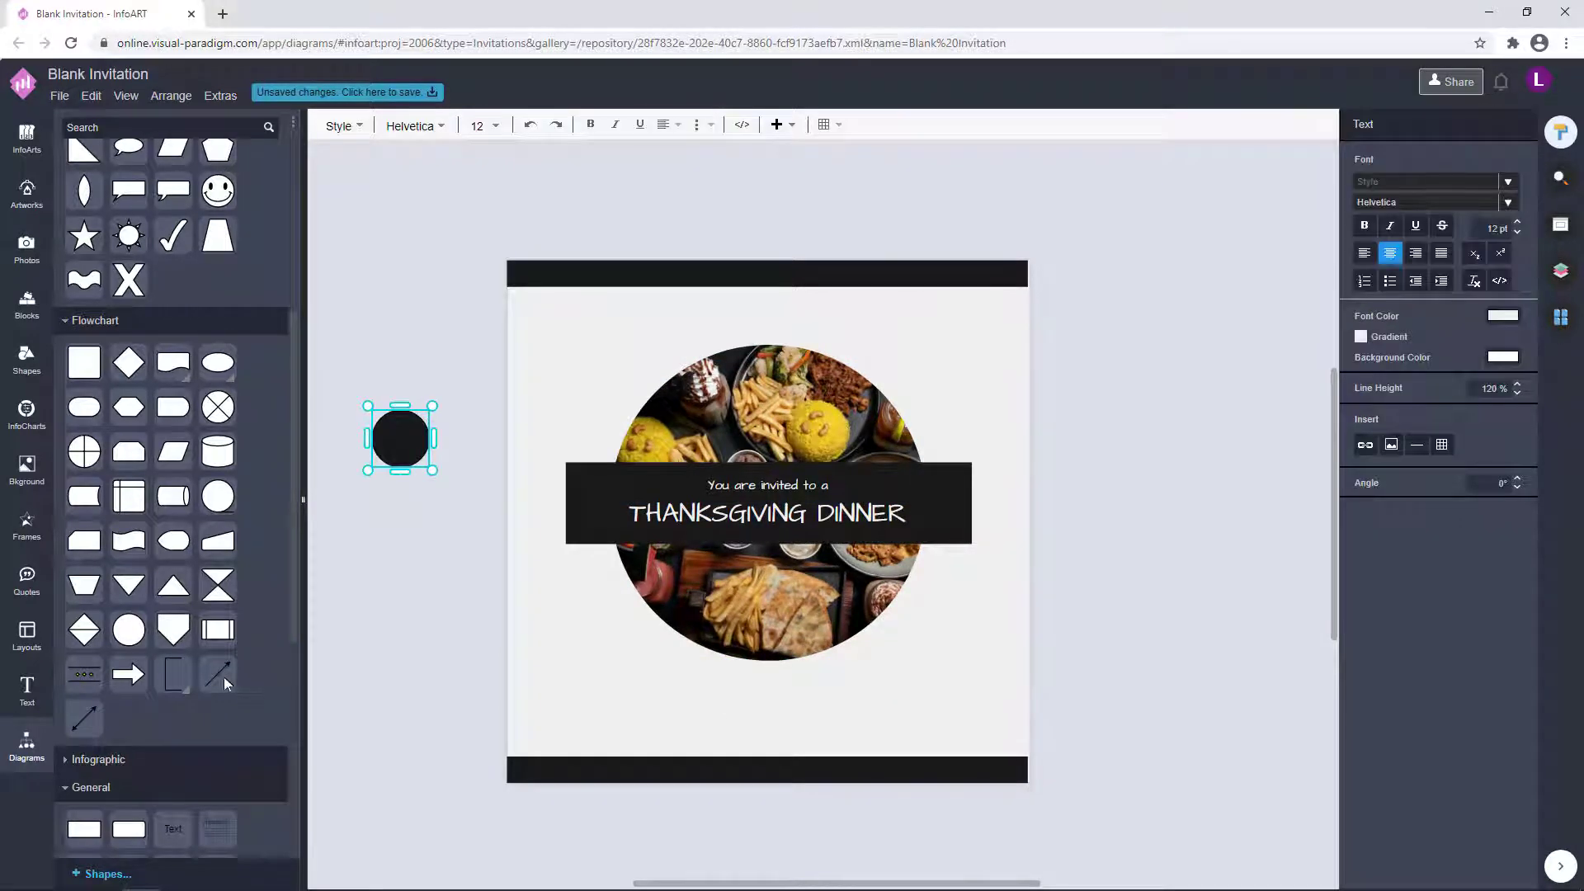
pyautogui.press('Delete')
pyautogui.scroll(-5, 128, 789)
pyautogui.click(173, 419)
pyautogui.moveTo(424, 577); pyautogui.dragTo(490, 641)
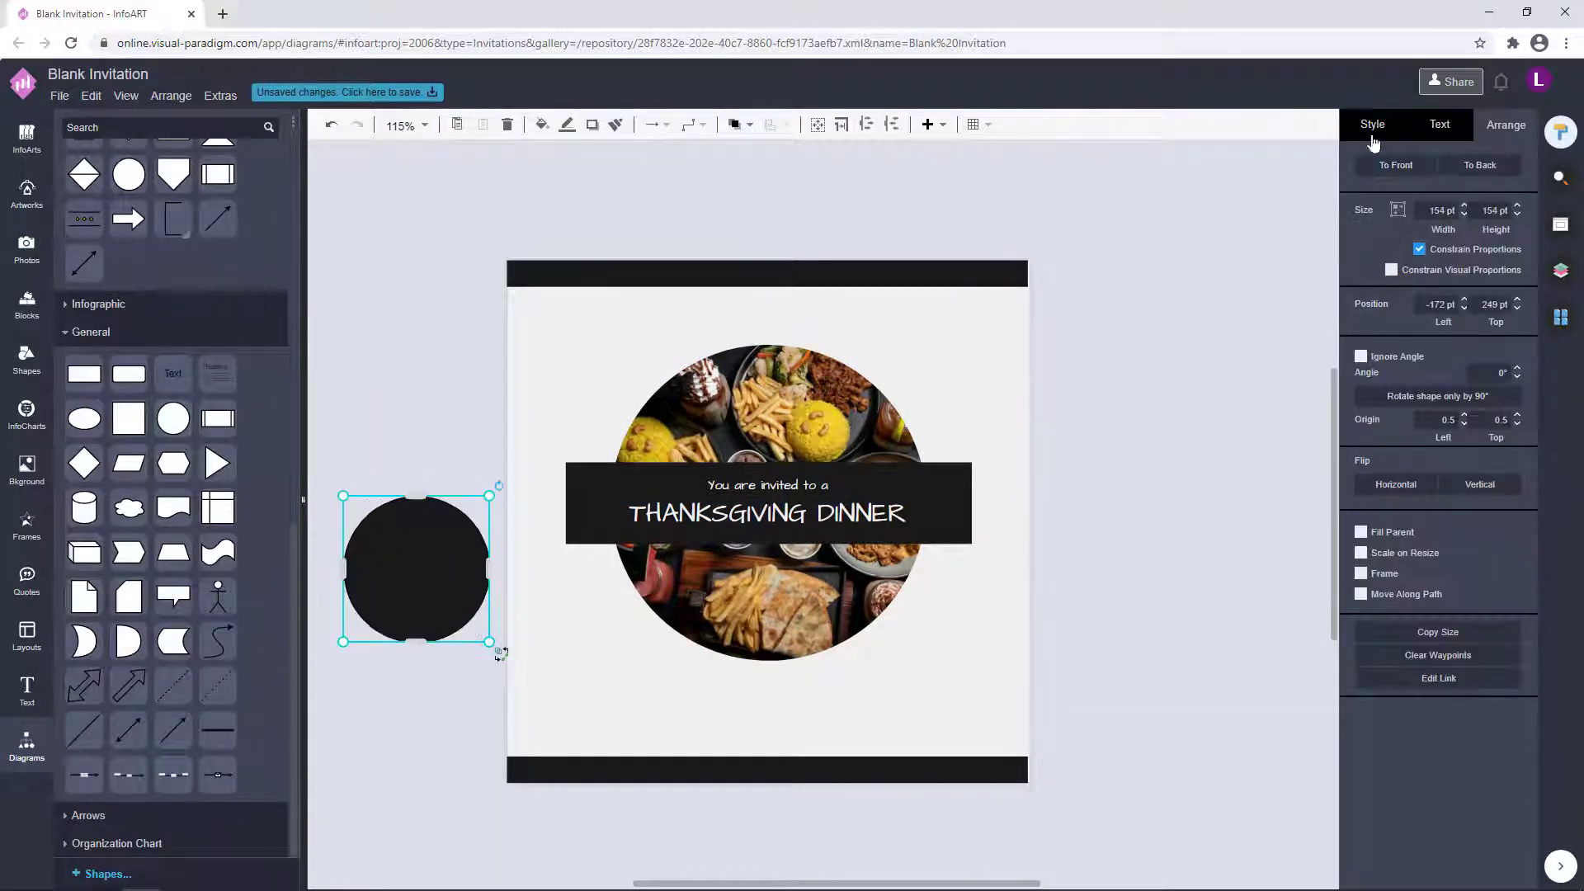
pyautogui.click(1372, 125)
pyautogui.click(1362, 241)
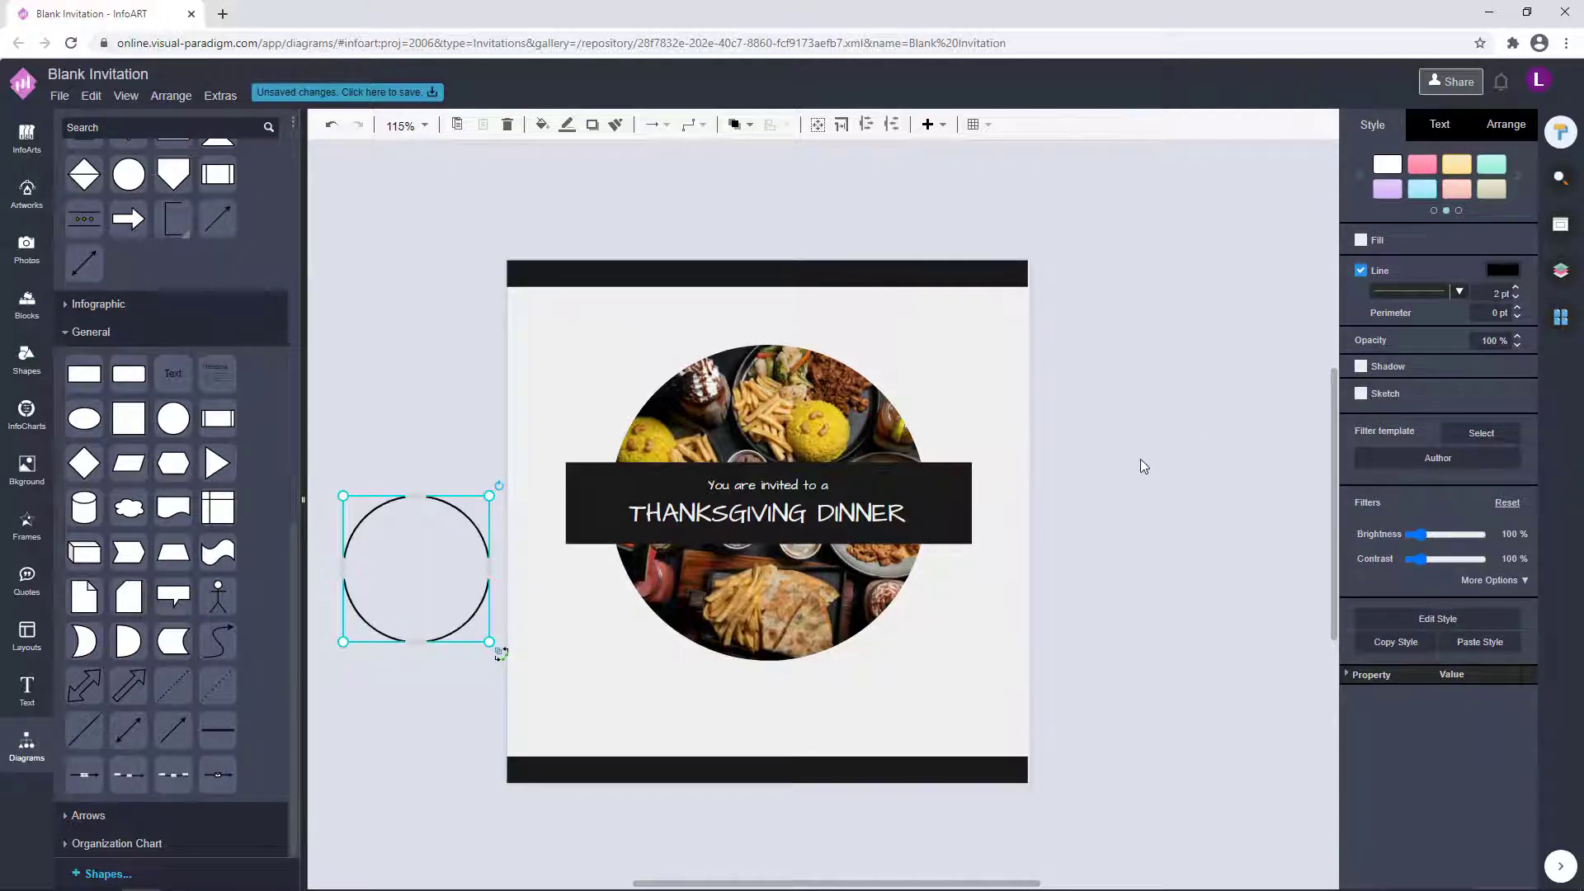
# Step: Change the circle's outline colour to dark brown
pyautogui.click(1503, 269)
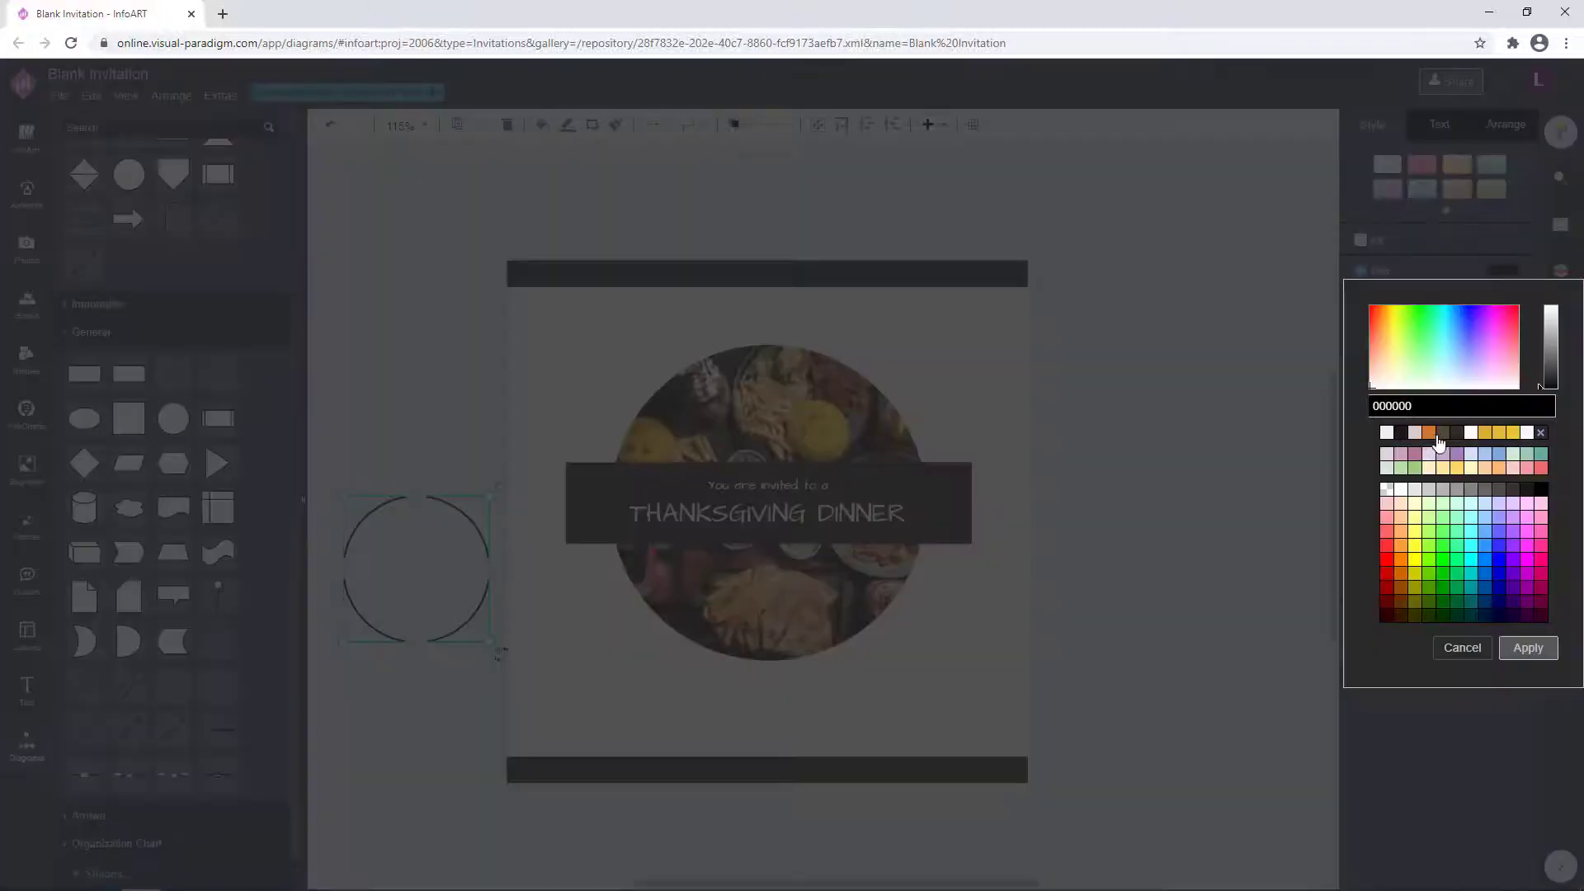
pyautogui.click(1550, 370)
pyautogui.click(1529, 648)
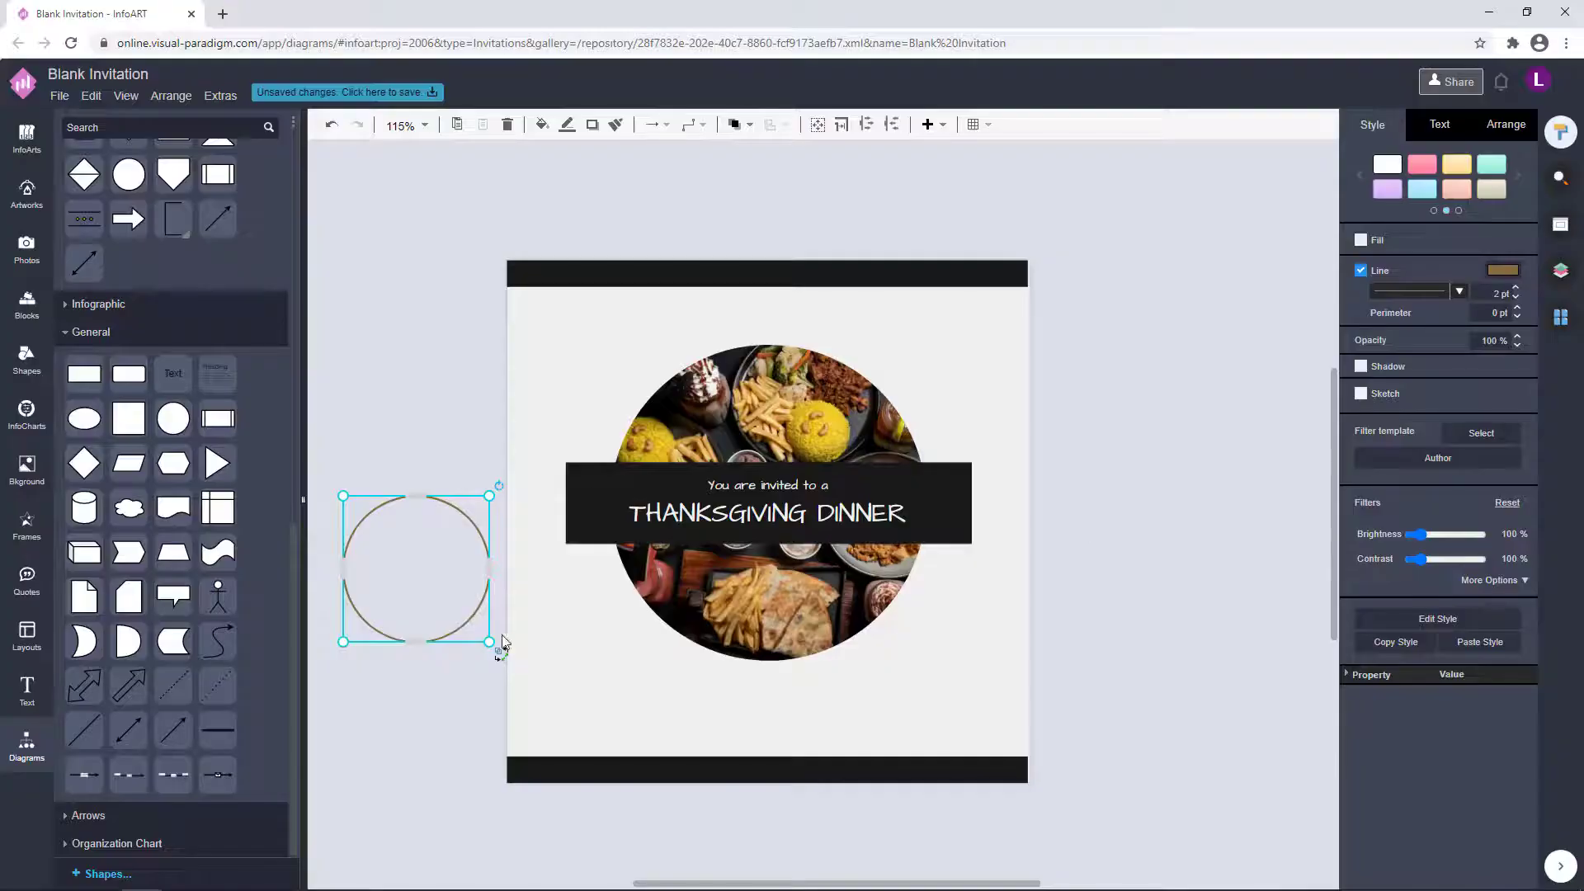
# Step: Enlarge the outlined circle around the food photo and send it to the back
pyautogui.moveTo(495, 647); pyautogui.dragTo(591, 519)
pyautogui.moveTo(798, 554); pyautogui.dragTo(927, 685)
pyautogui.click(740, 125)
pyautogui.click(759, 182)
pyautogui.moveTo(615, 619); pyautogui.dragTo(635, 619)
pyautogui.hotkey('ctrl', 'z')
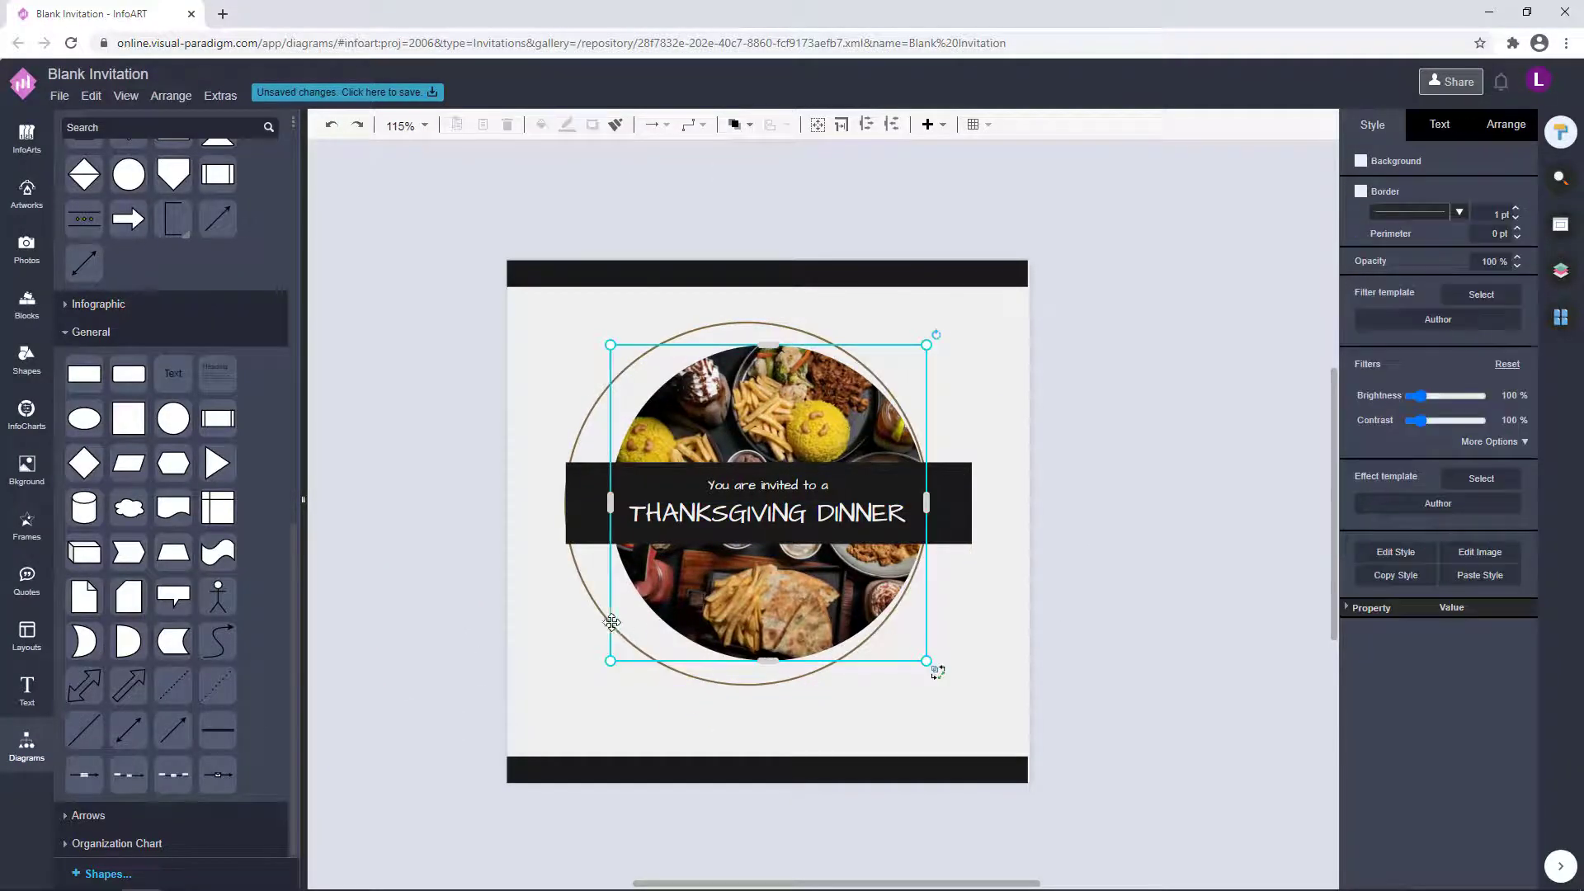
# Step: Adjust the size of the outlined circle and move it lower behind the photo
pyautogui.click(574, 566)
pyautogui.moveTo(925, 322); pyautogui.dragTo(967, 306)
pyautogui.moveTo(873, 338); pyautogui.dragTo(873, 368)
pyautogui.moveTo(972, 307); pyautogui.dragTo(930, 333)
pyautogui.moveTo(644, 652); pyautogui.dragTo(645, 622)
pyautogui.hotkey('ctrl', 'z')
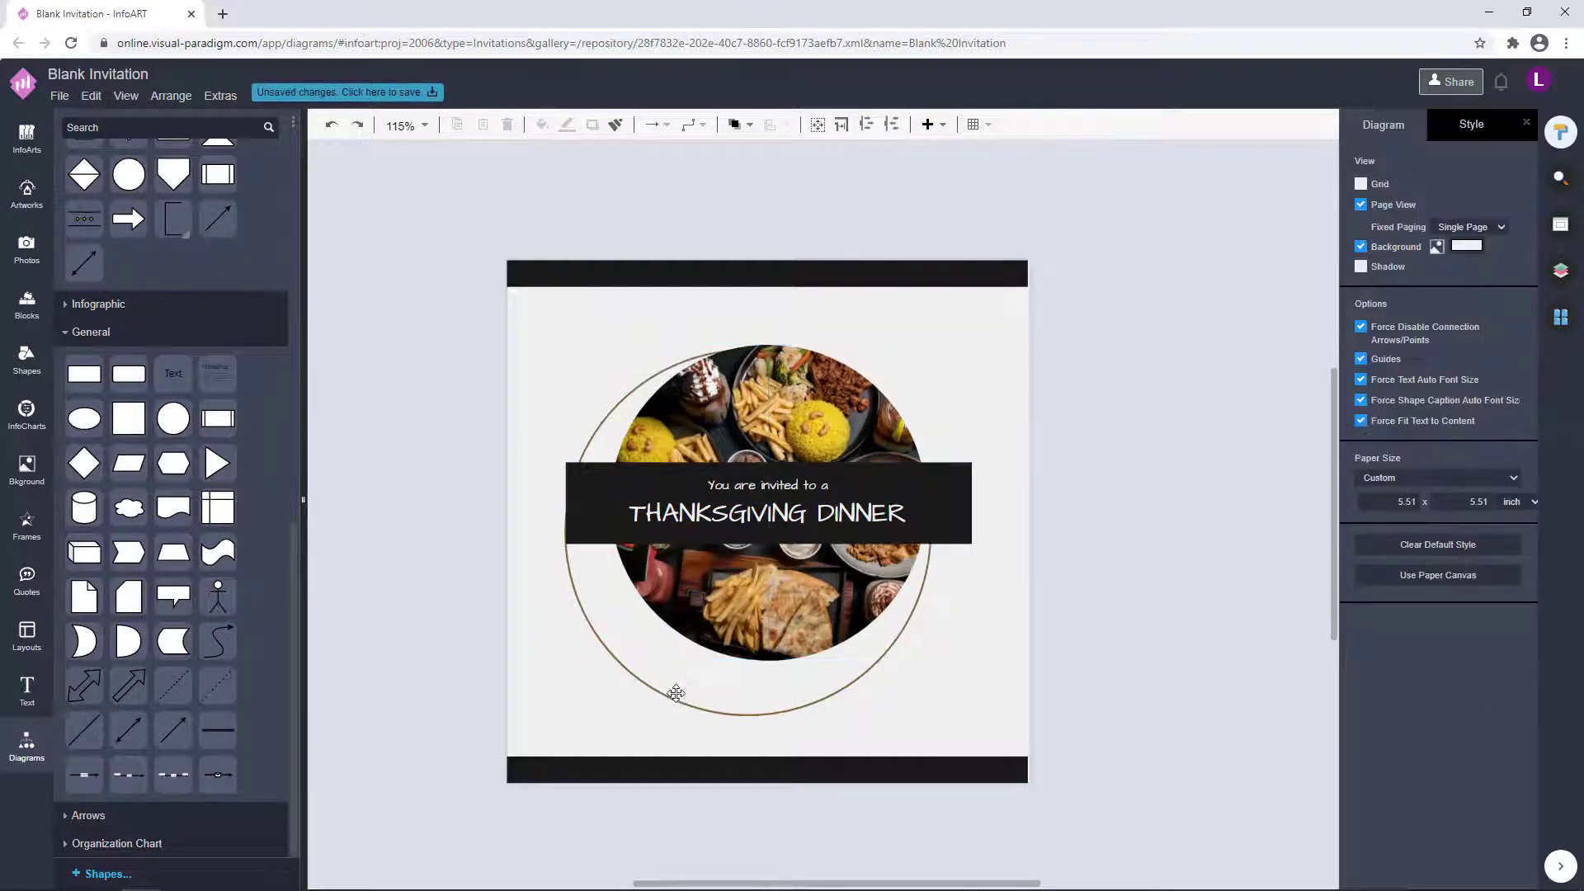
# Step: Shrink the outlined circle to about 347.5 pt so it closely surrounds the photo, offset slightly to the left
pyautogui.moveTo(674, 700); pyautogui.dragTo(682, 670)
pyautogui.moveTo(573, 319); pyautogui.dragTo(586, 345)
pyautogui.click(614, 625)
pyautogui.moveTo(716, 682); pyautogui.dragTo(716, 668)
pyautogui.moveTo(586, 332); pyautogui.dragTo(596, 332)
pyautogui.moveTo(627, 602); pyautogui.dragTo(628, 590)
pyautogui.hotkey('ctrl', 'z')
pyautogui.moveTo(704, 662); pyautogui.dragTo(705, 658)
pyautogui.click(1145, 593)
# Step: Set the outline colour of the circle around the photo to the near-black of the bars
pyautogui.click(639, 396)
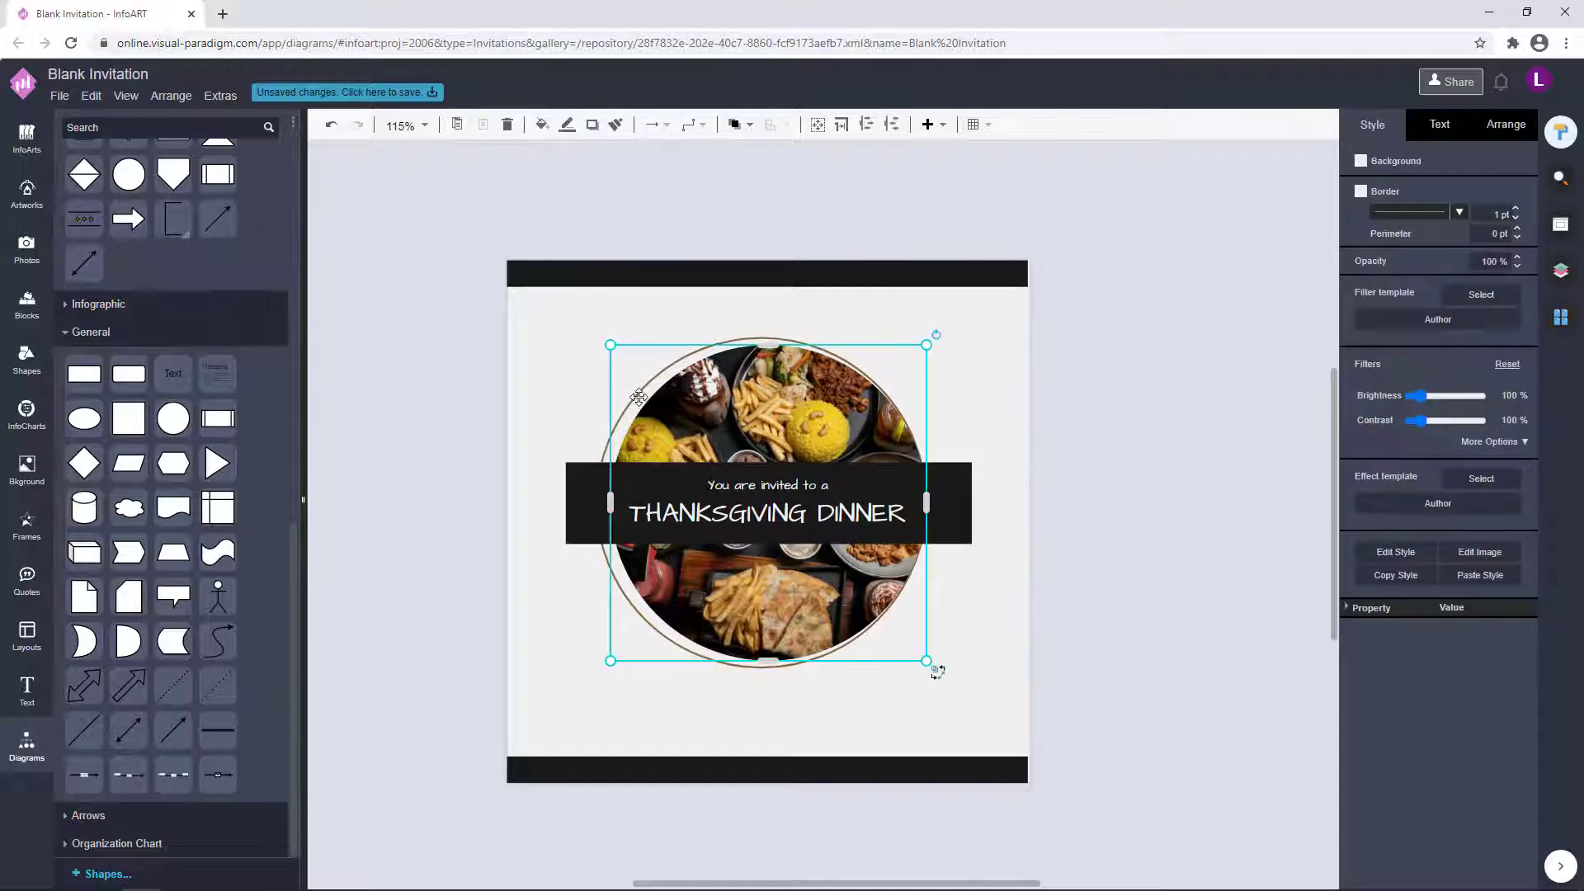
pyautogui.click(604, 561)
pyautogui.click(1505, 271)
pyautogui.click(1415, 434)
pyautogui.click(1528, 647)
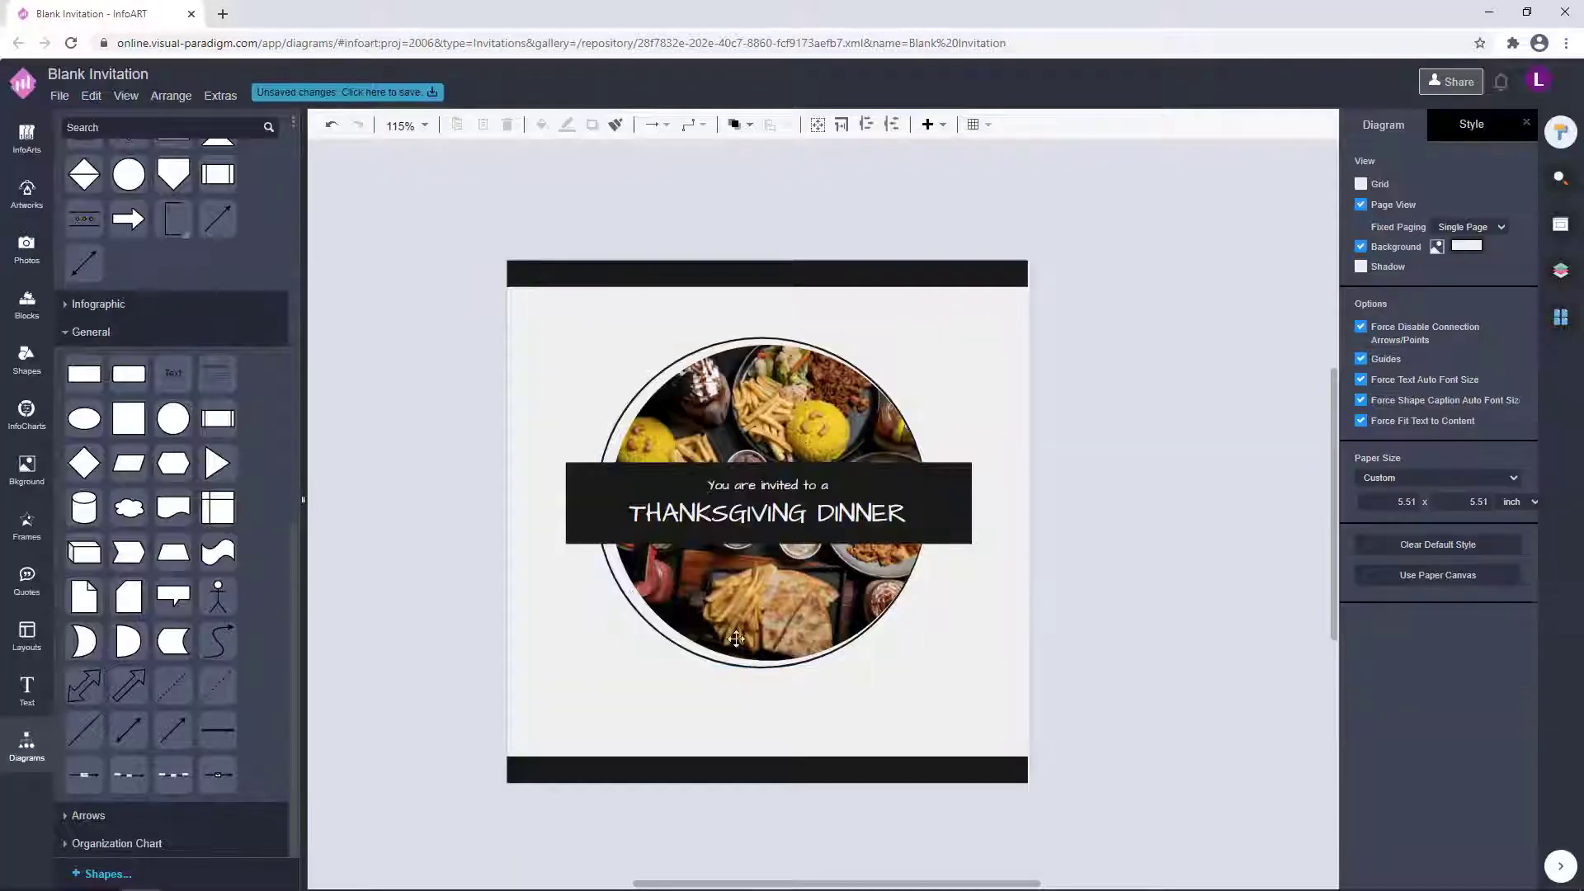
# Step: Duplicate the outlined circle and offset the copy slightly to the right so the two rings overlap around the photo
pyautogui.moveTo(608, 557); pyautogui.dragTo(630, 557)
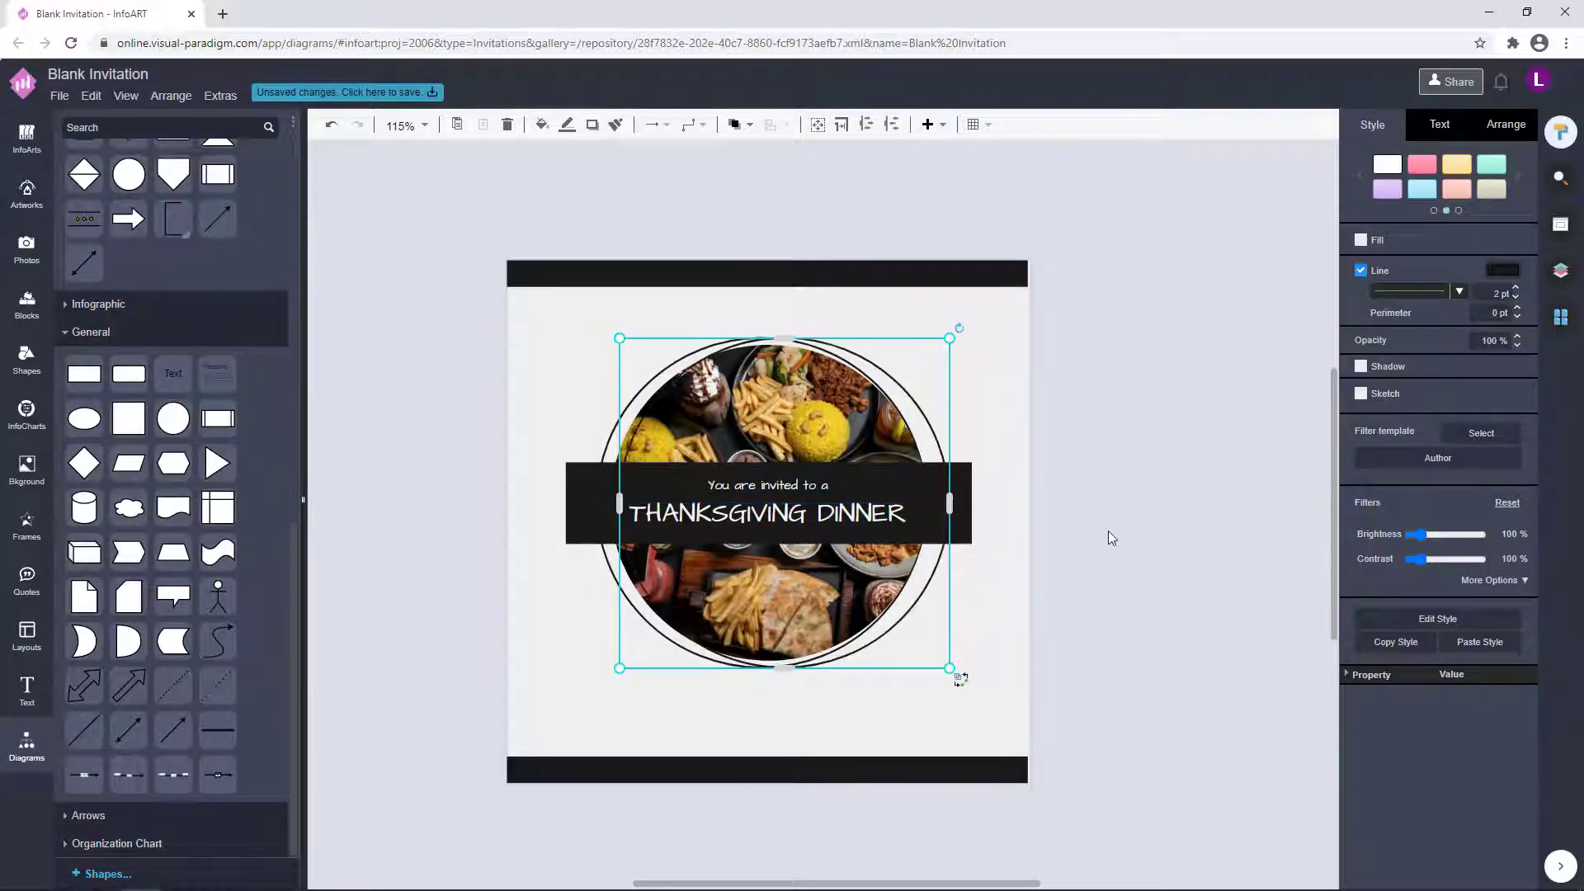
pyautogui.press('Left')
pyautogui.press('Left')
pyautogui.press('Left')
pyautogui.press('Left')
pyautogui.press('Left')
pyautogui.press('Left')
pyautogui.press('Left')
pyautogui.press('Left')
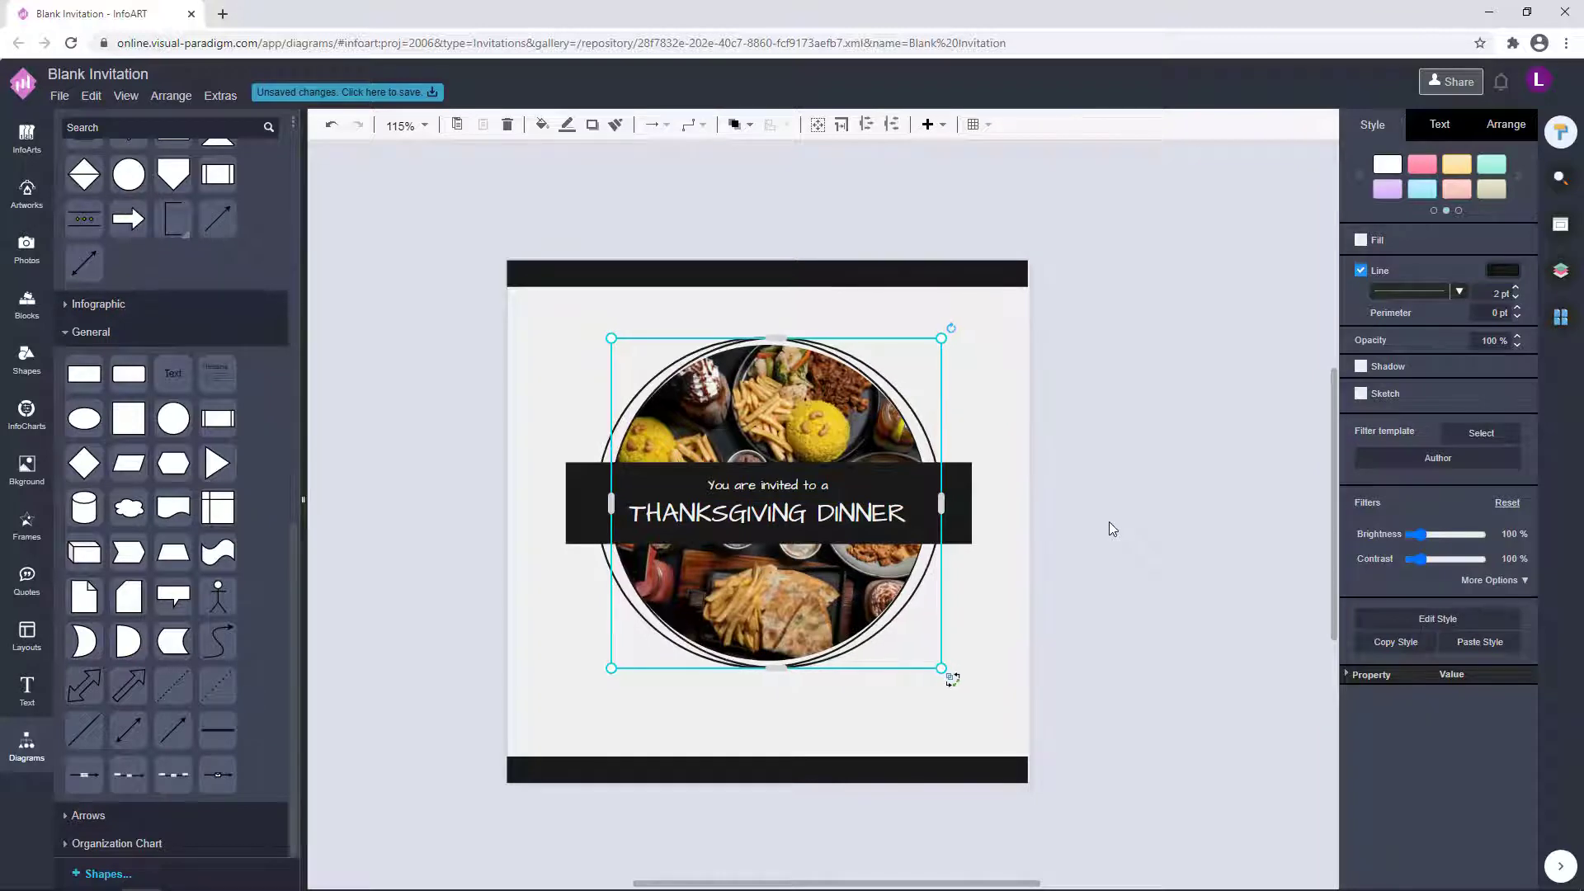
pyautogui.click(1109, 522)
# Step: Nudge the food photo slightly right and the left ring slightly up
pyautogui.scroll(1, 1026, 576)
pyautogui.click(528, 403)
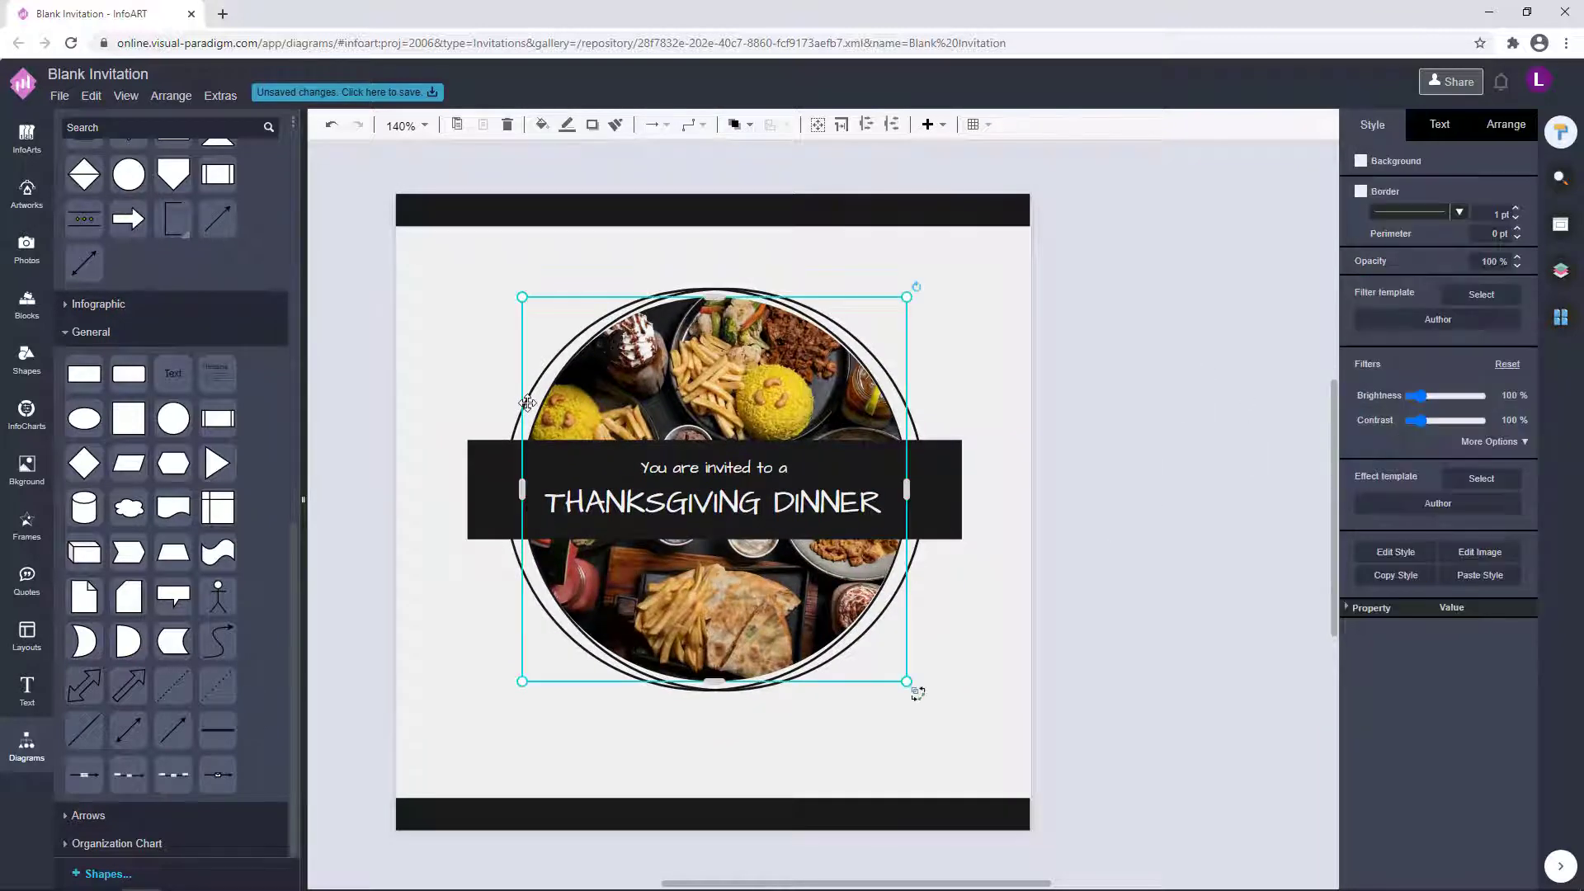
pyautogui.press('Right')
pyautogui.press('Right')
pyautogui.click(511, 432)
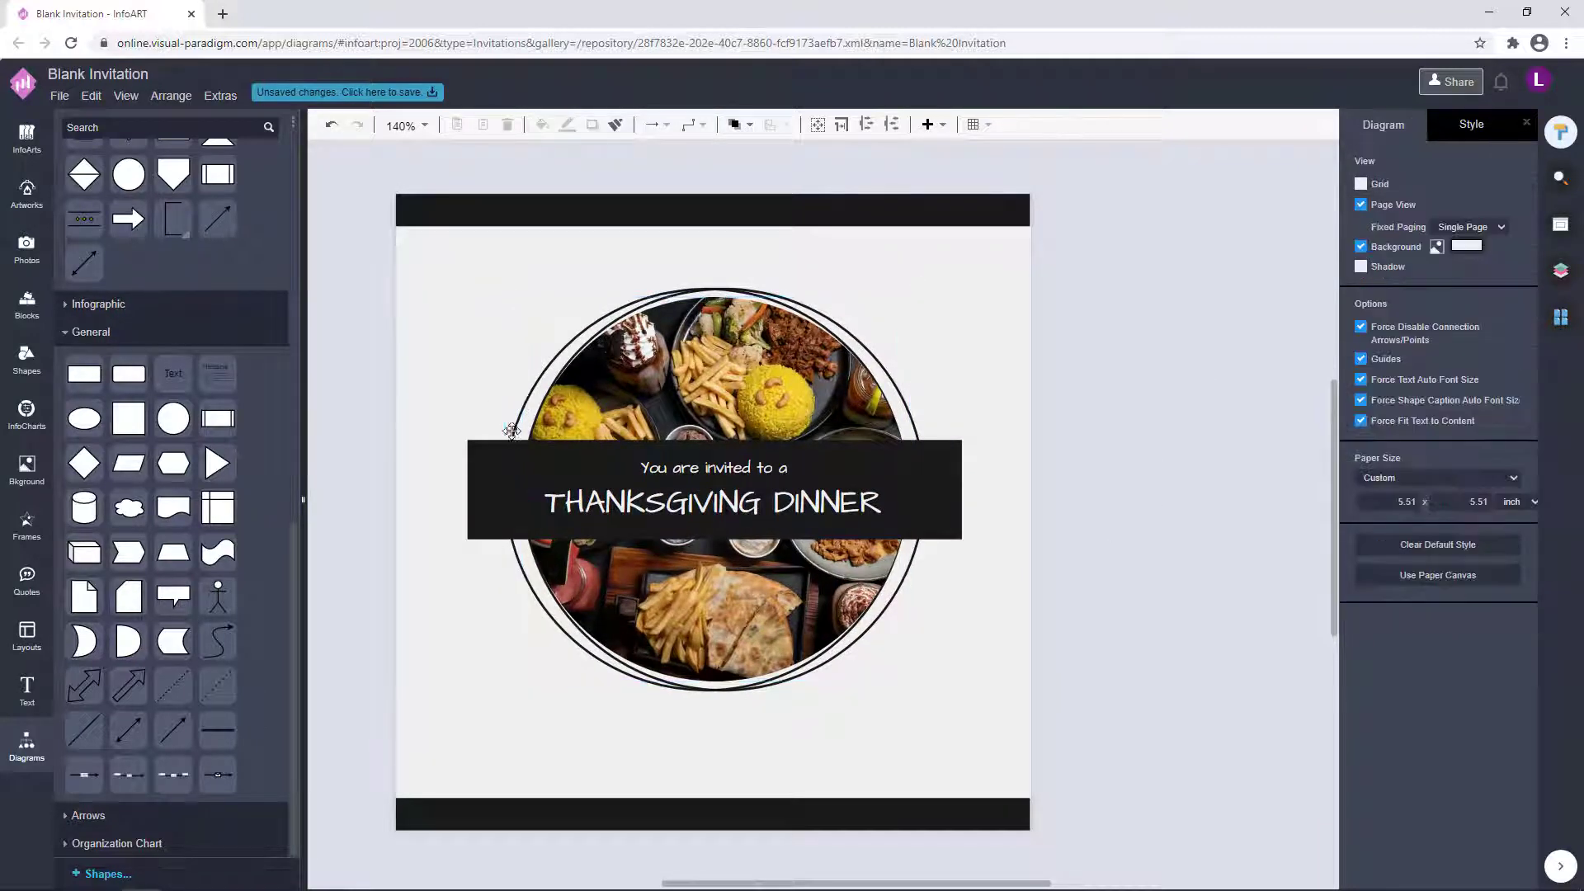
pyautogui.press('Up')
pyautogui.press('Up')
pyautogui.press('Up')
pyautogui.press('Up')
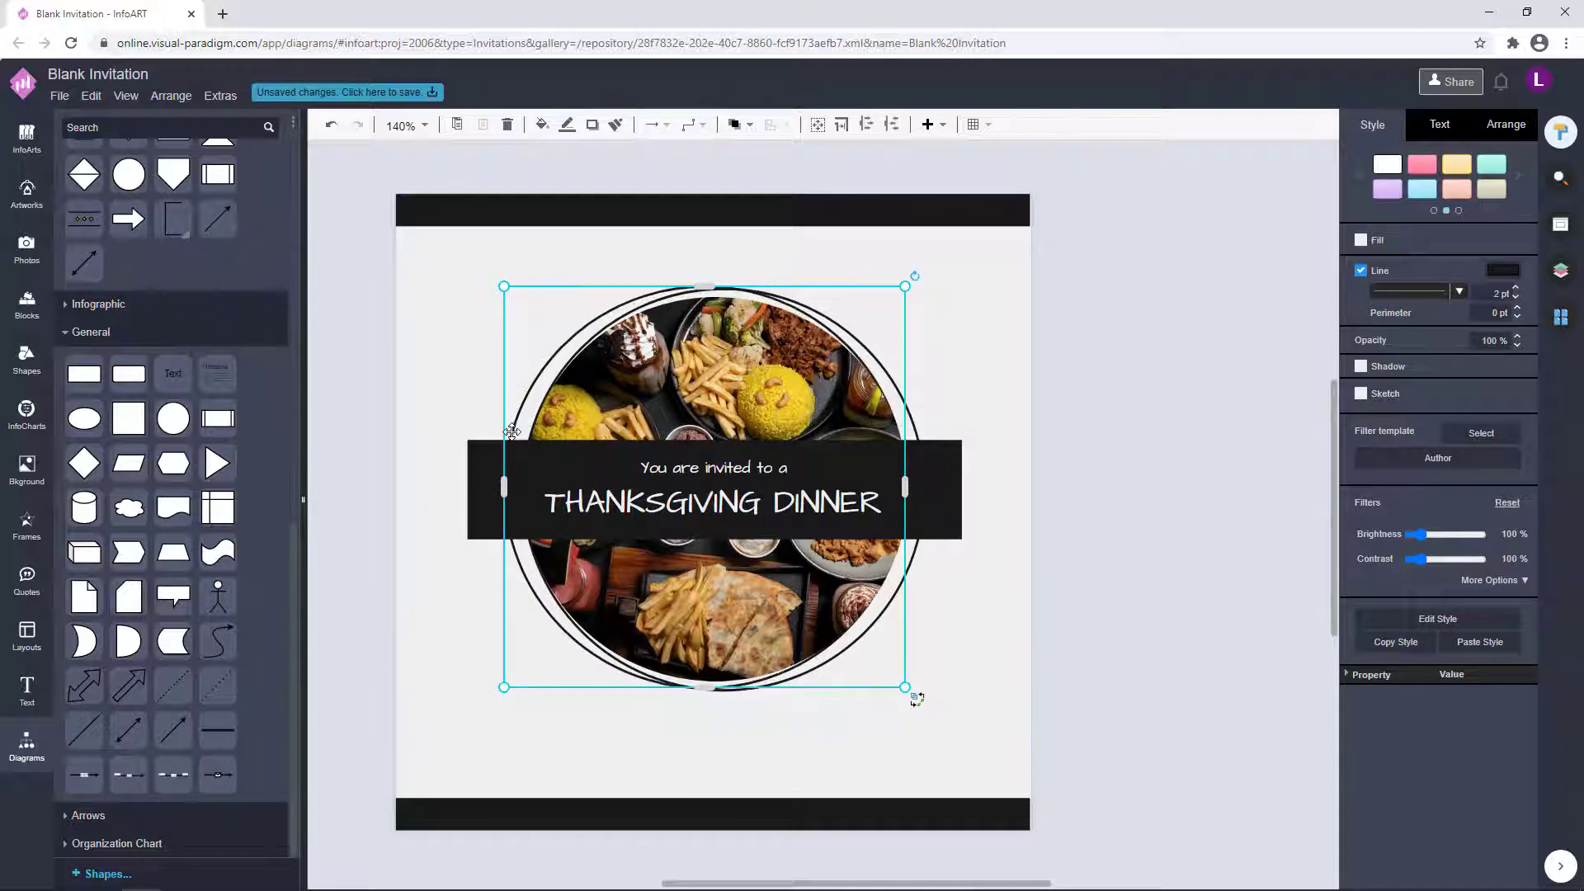
# Step: Copy the size of the right ring and select the left ring
pyautogui.click(916, 545)
pyautogui.click(1497, 125)
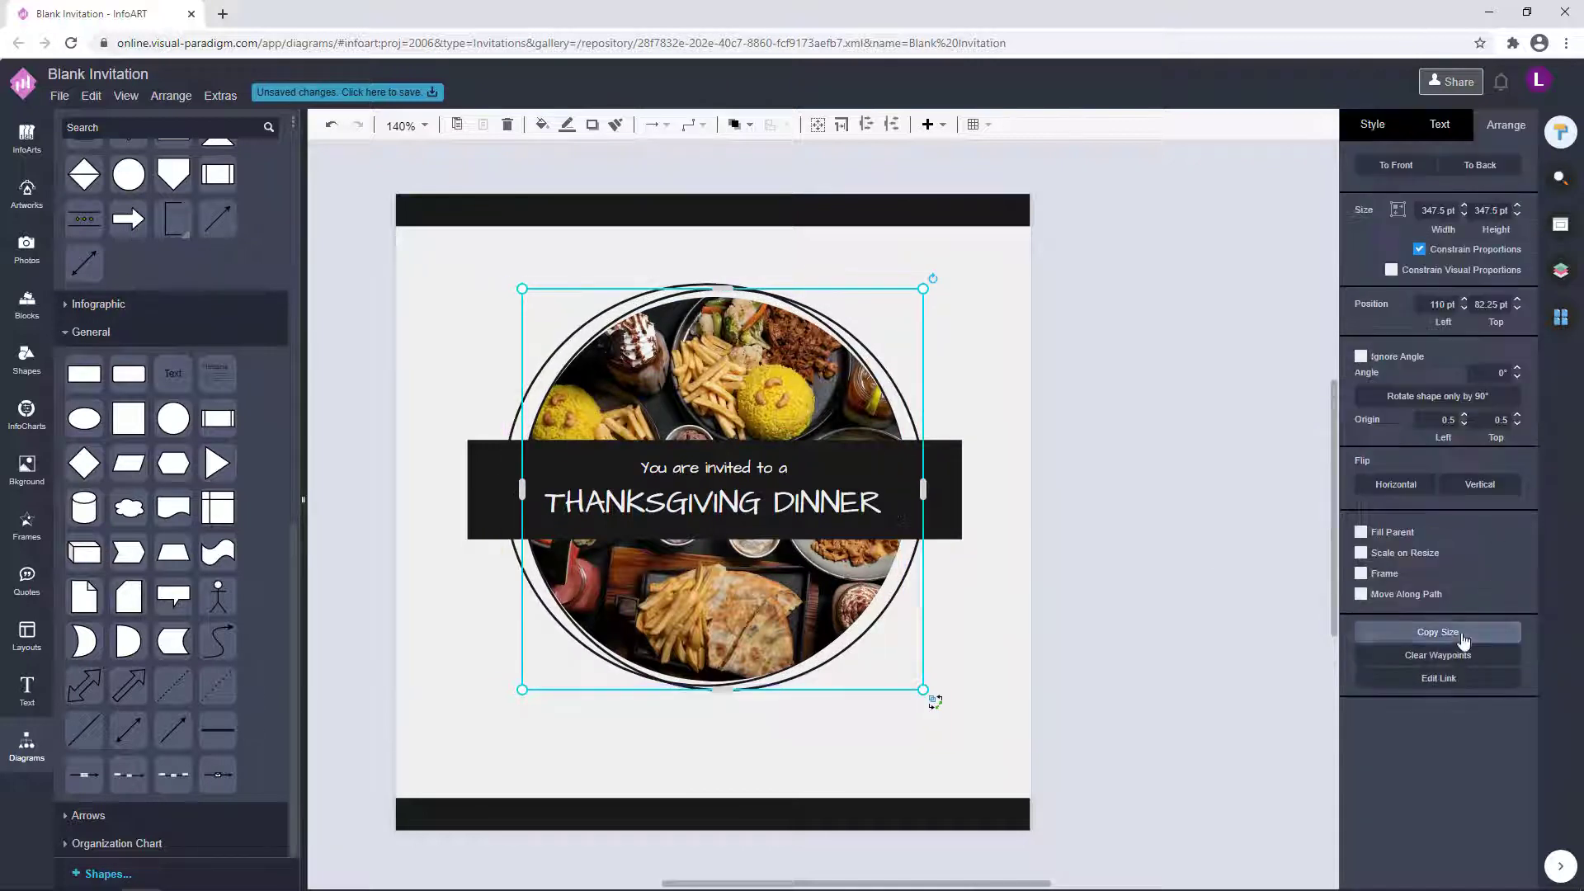
pyautogui.click(1463, 641)
pyautogui.doubleClick(511, 429)
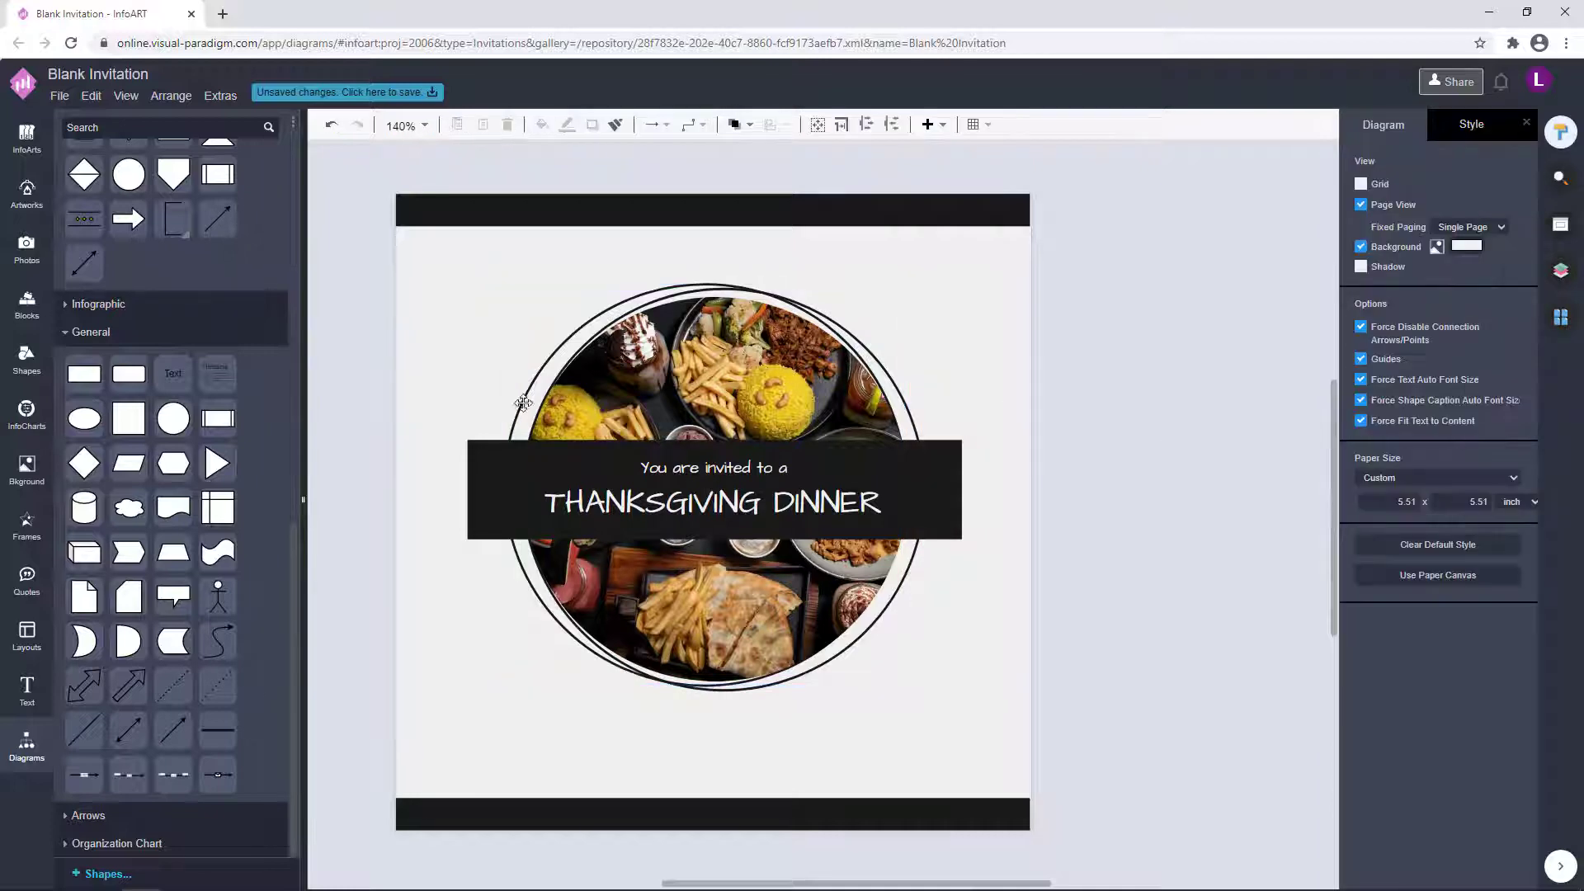
# Step: Move the photo aside, shift the left ring slightly further left, and put the photo back over the rings
pyautogui.click(911, 525)
pyautogui.click(1146, 620)
pyautogui.moveTo(896, 379); pyautogui.dragTo(1272, 375)
pyautogui.click(538, 373)
pyautogui.moveTo(515, 426); pyautogui.dragTo(512, 430)
pyautogui.moveTo(1224, 400); pyautogui.dragTo(816, 408)
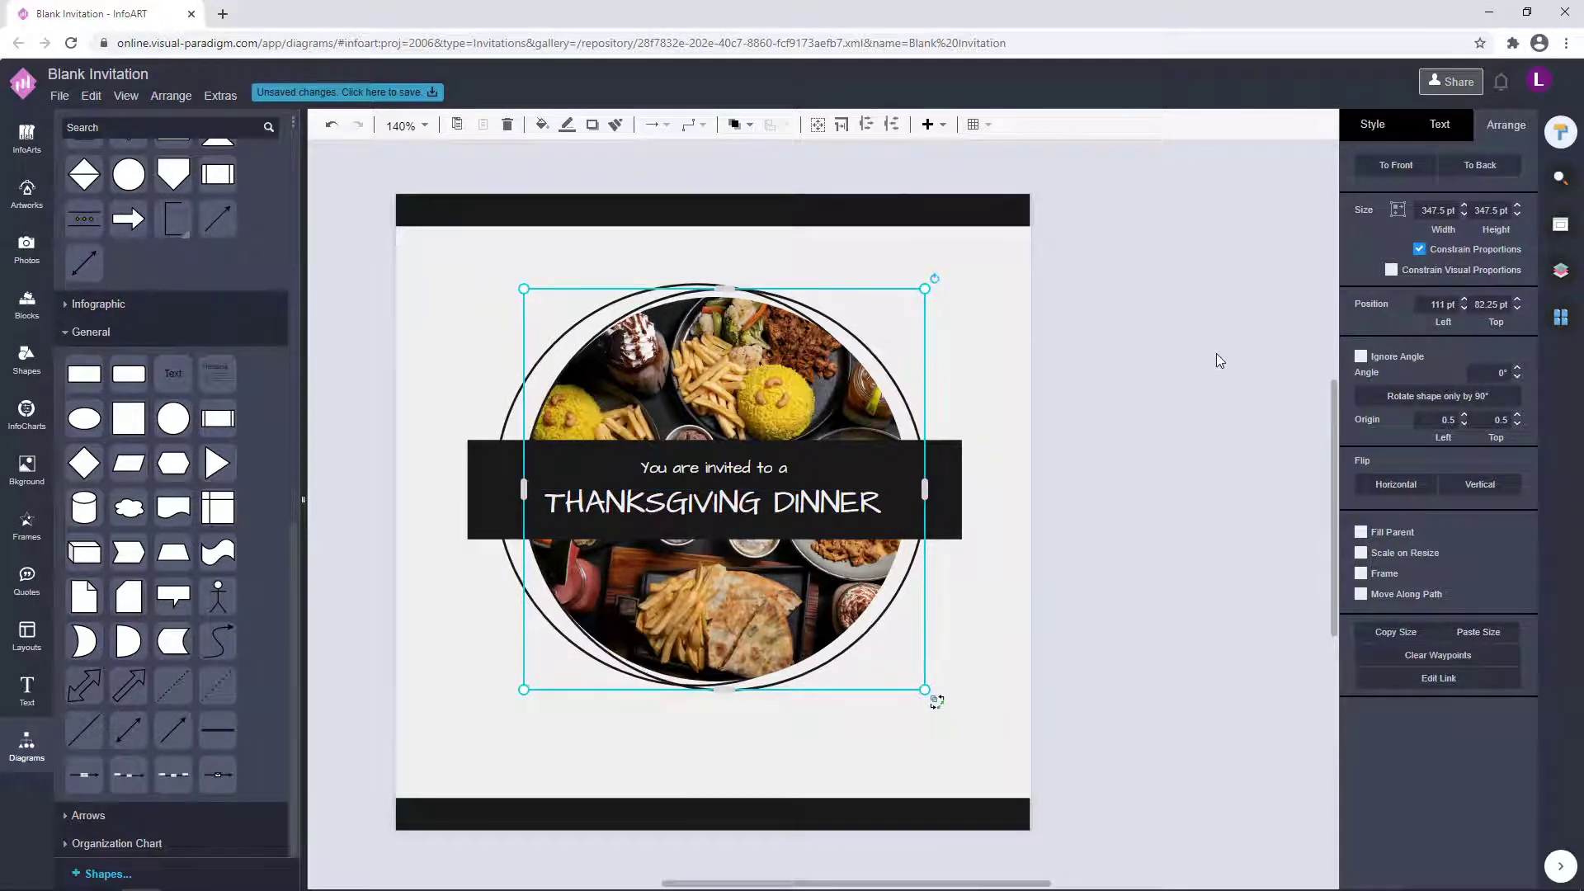
# Step: Nudge the right ring to 112 pt from the page's left and 79.25 pt from its top
pyautogui.press('Right')
pyautogui.click(1238, 311)
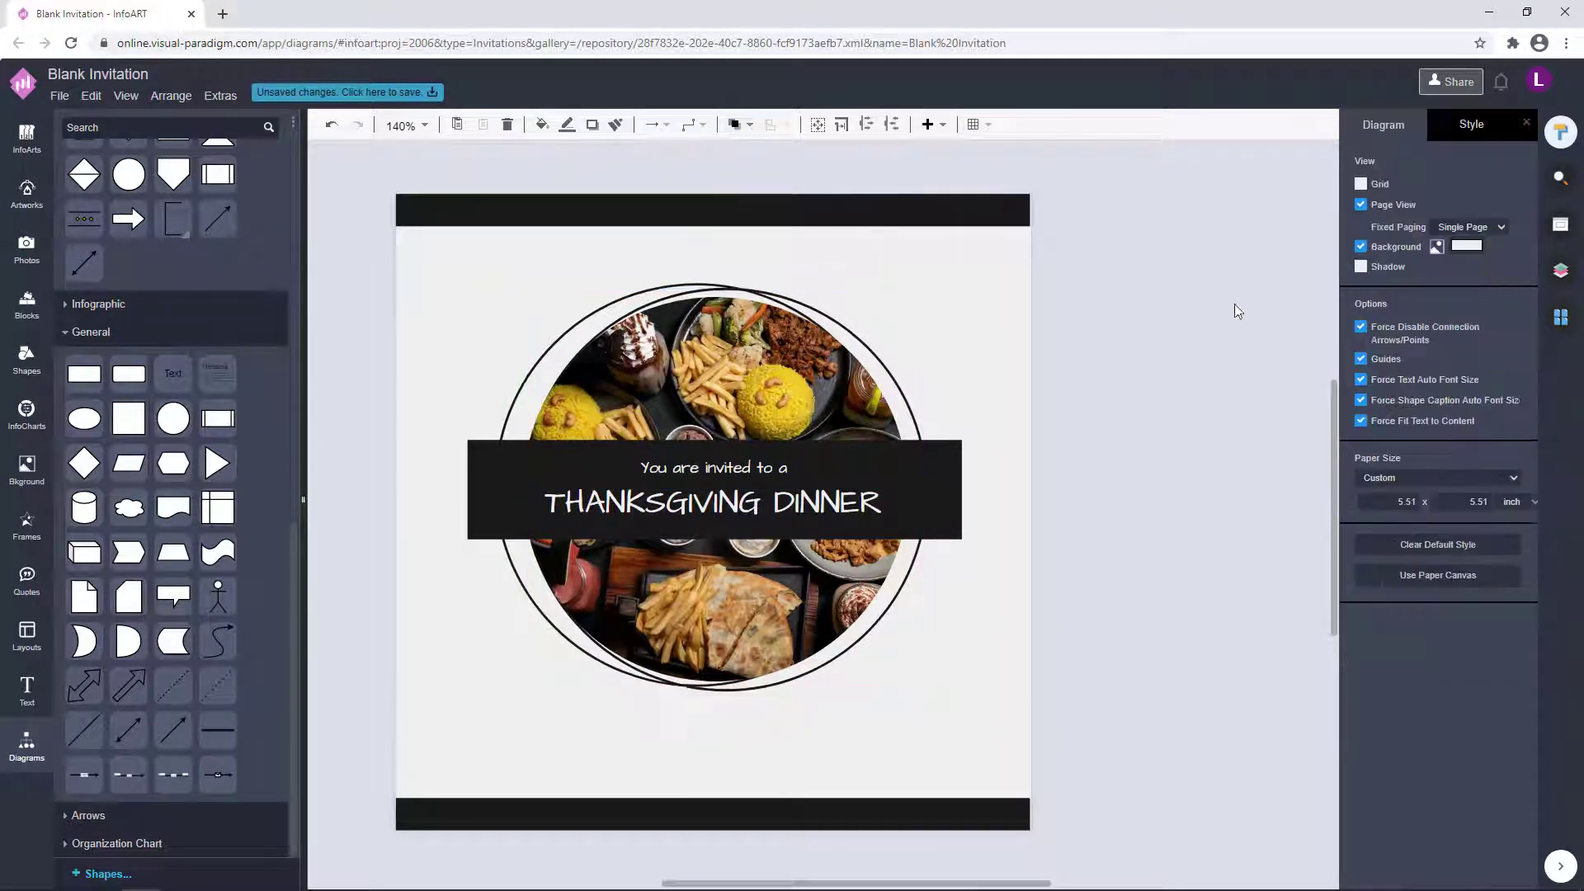
pyautogui.click(531, 401)
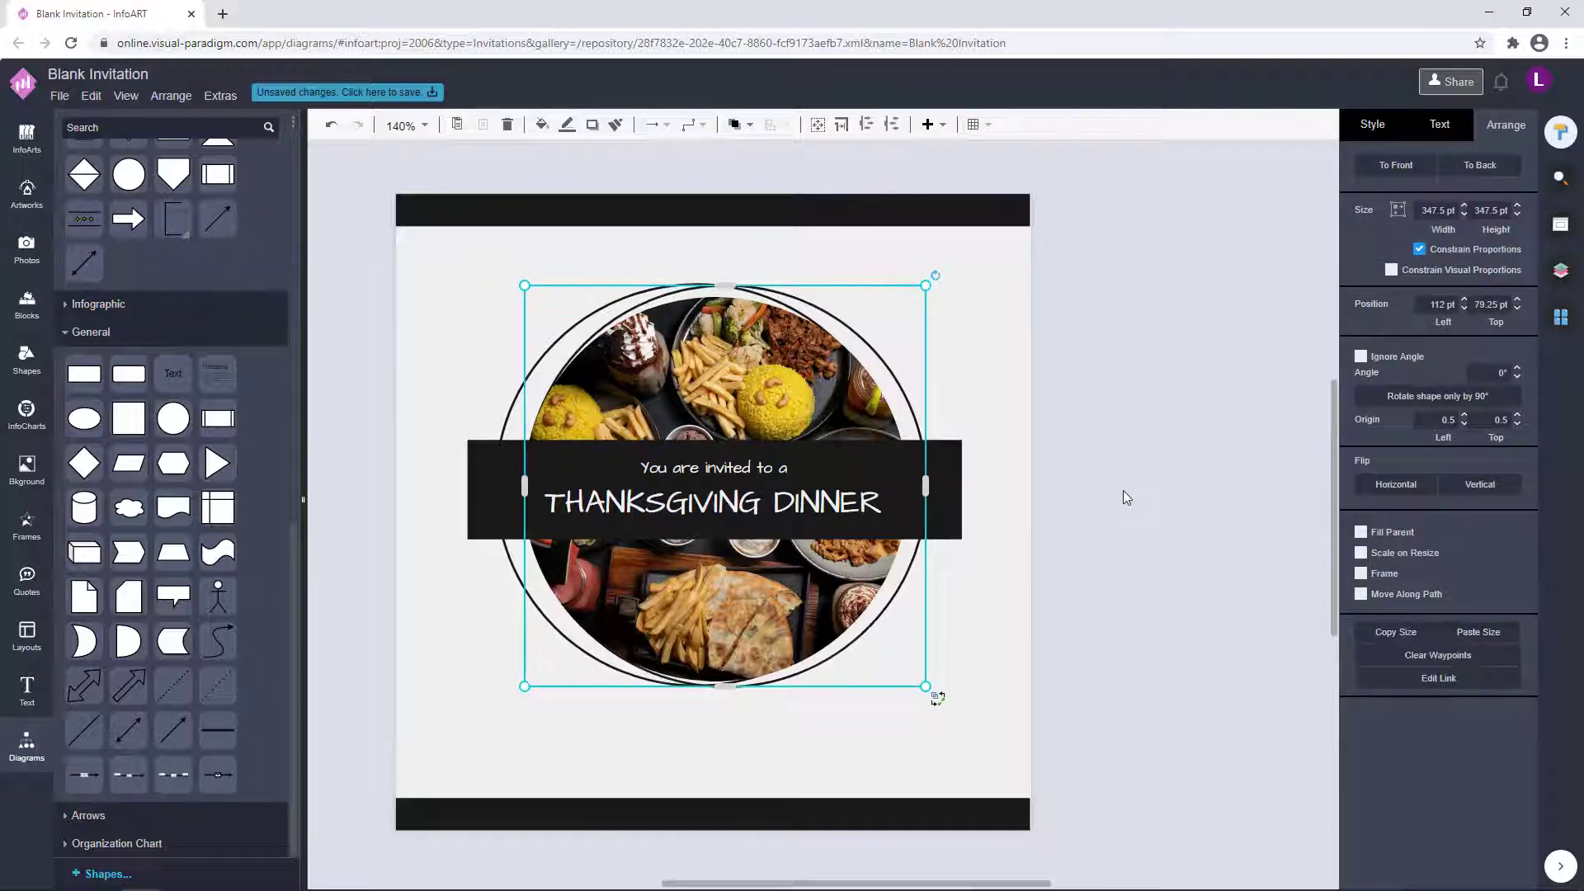
pyautogui.click(1170, 449)
pyautogui.scroll(-1, 1238, 539)
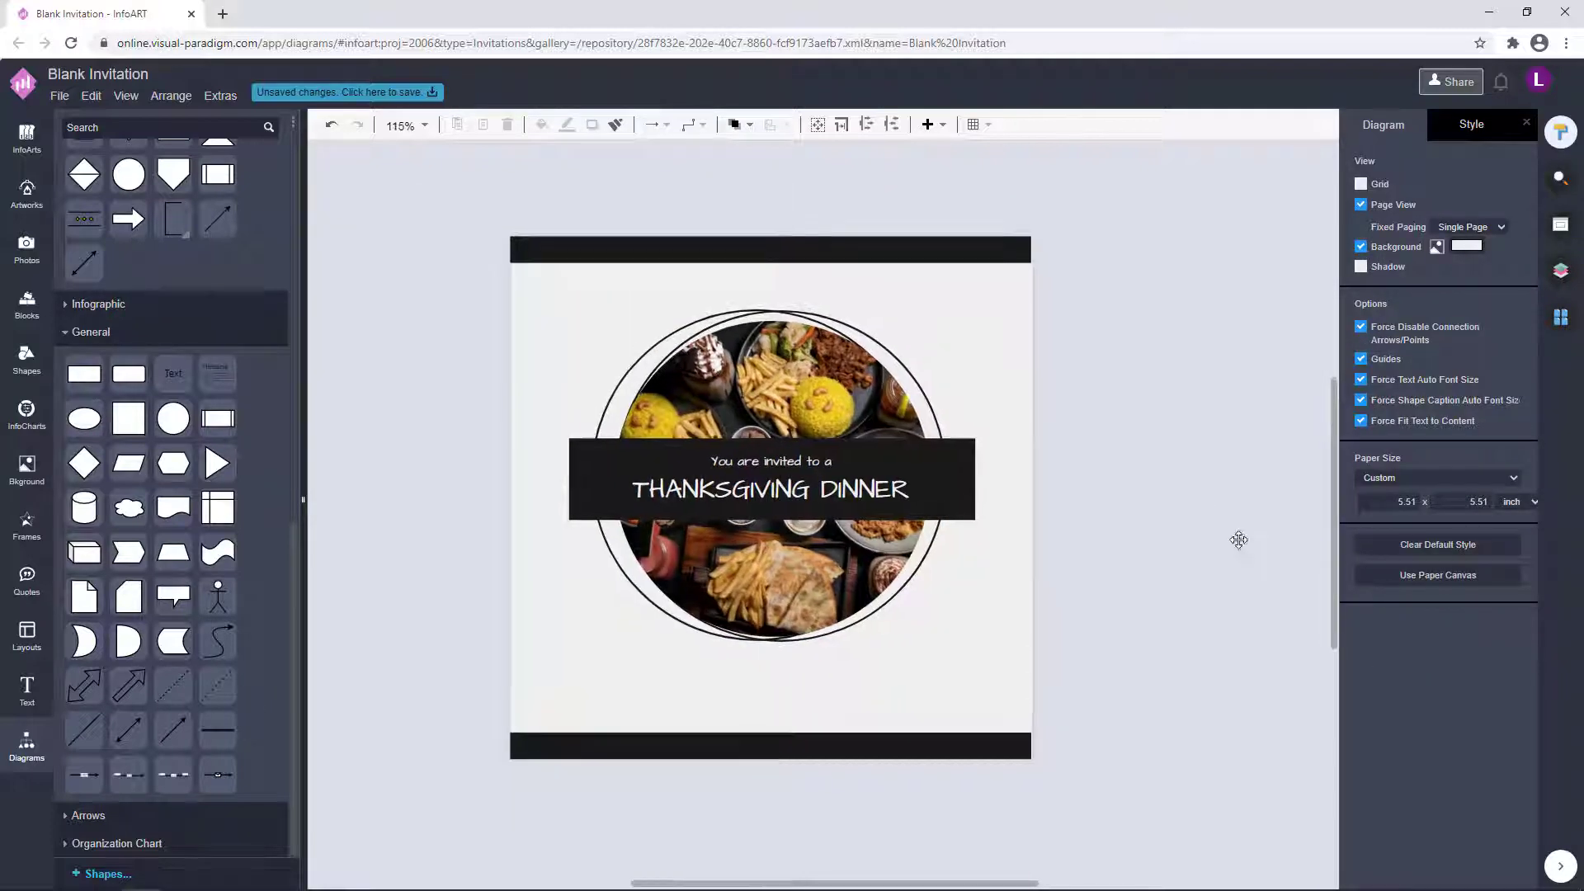
pyautogui.click(926, 398)
pyautogui.click(1096, 419)
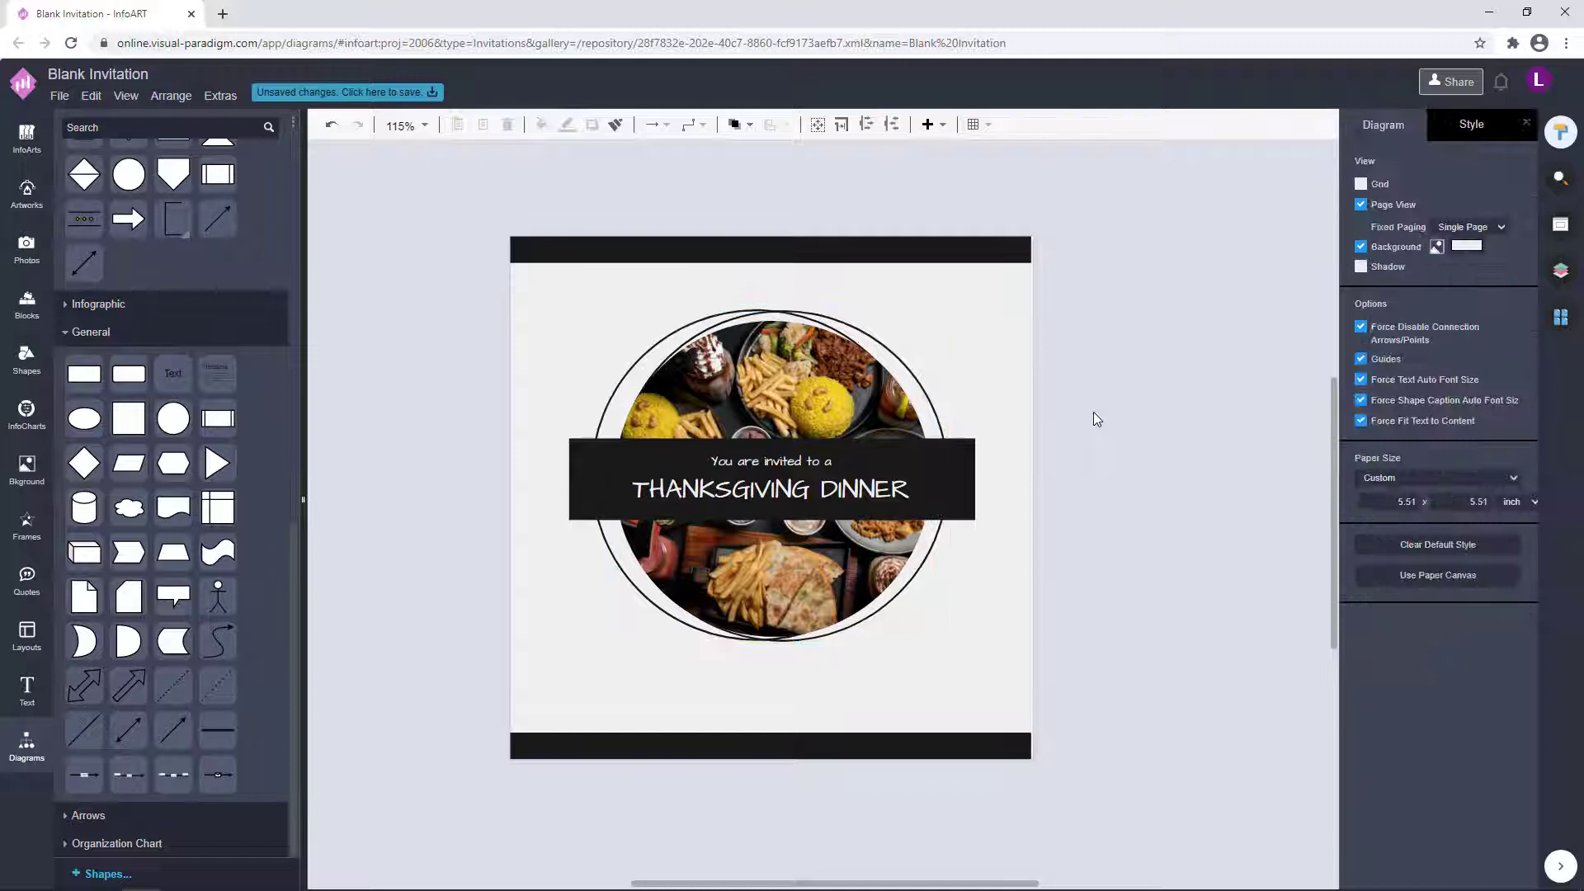
pyautogui.click(614, 384)
pyautogui.click(1157, 355)
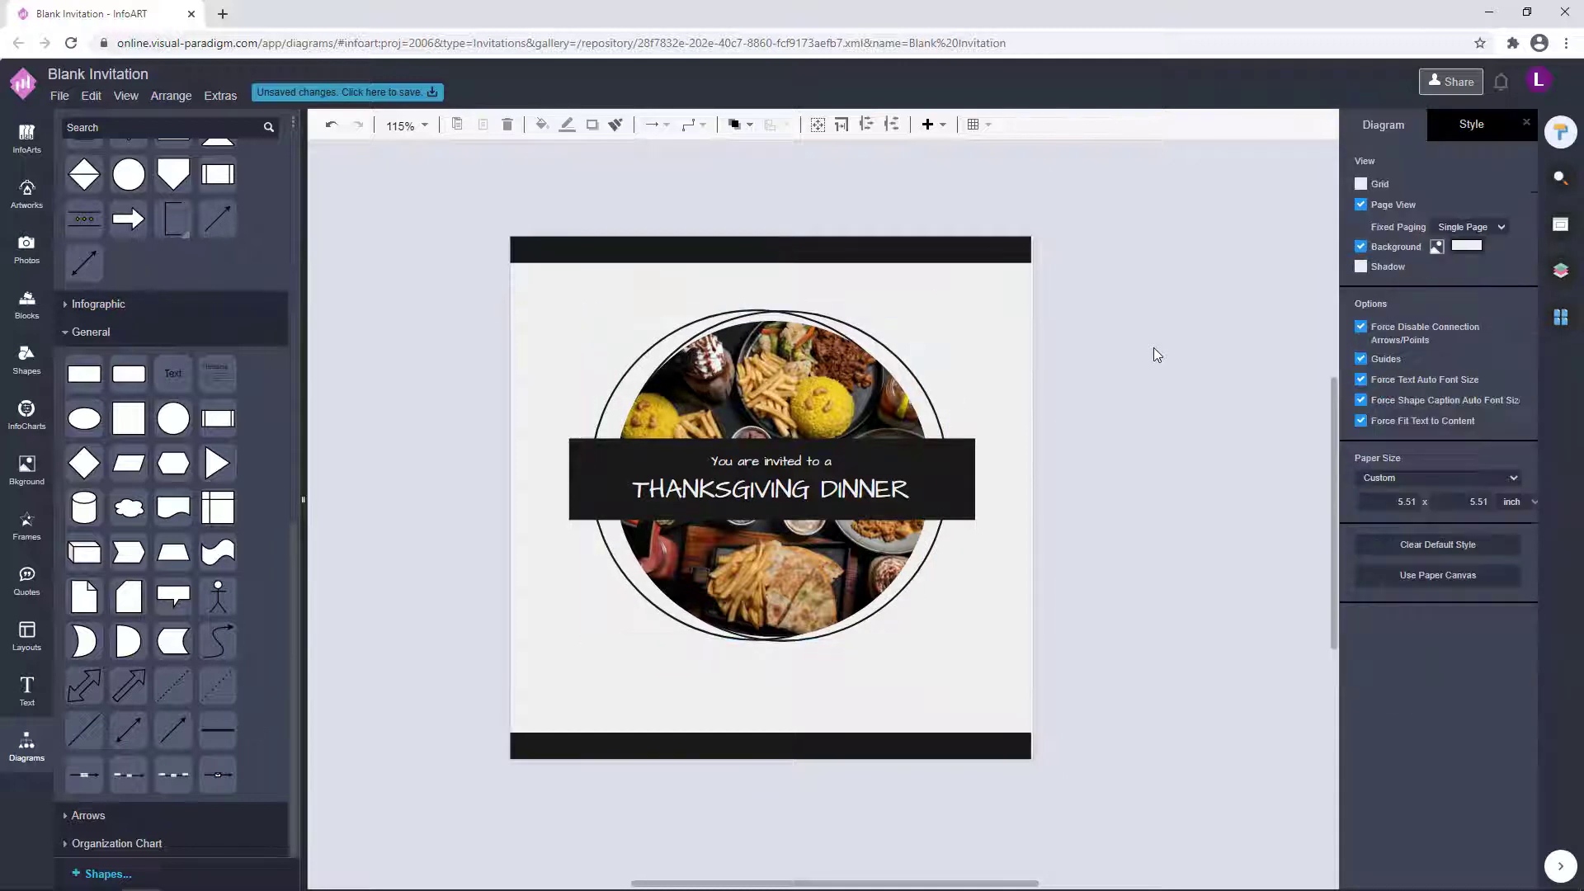
# Step: Try to shift the right ring and the food photo together, and undo those moves
pyautogui.click(821, 316)
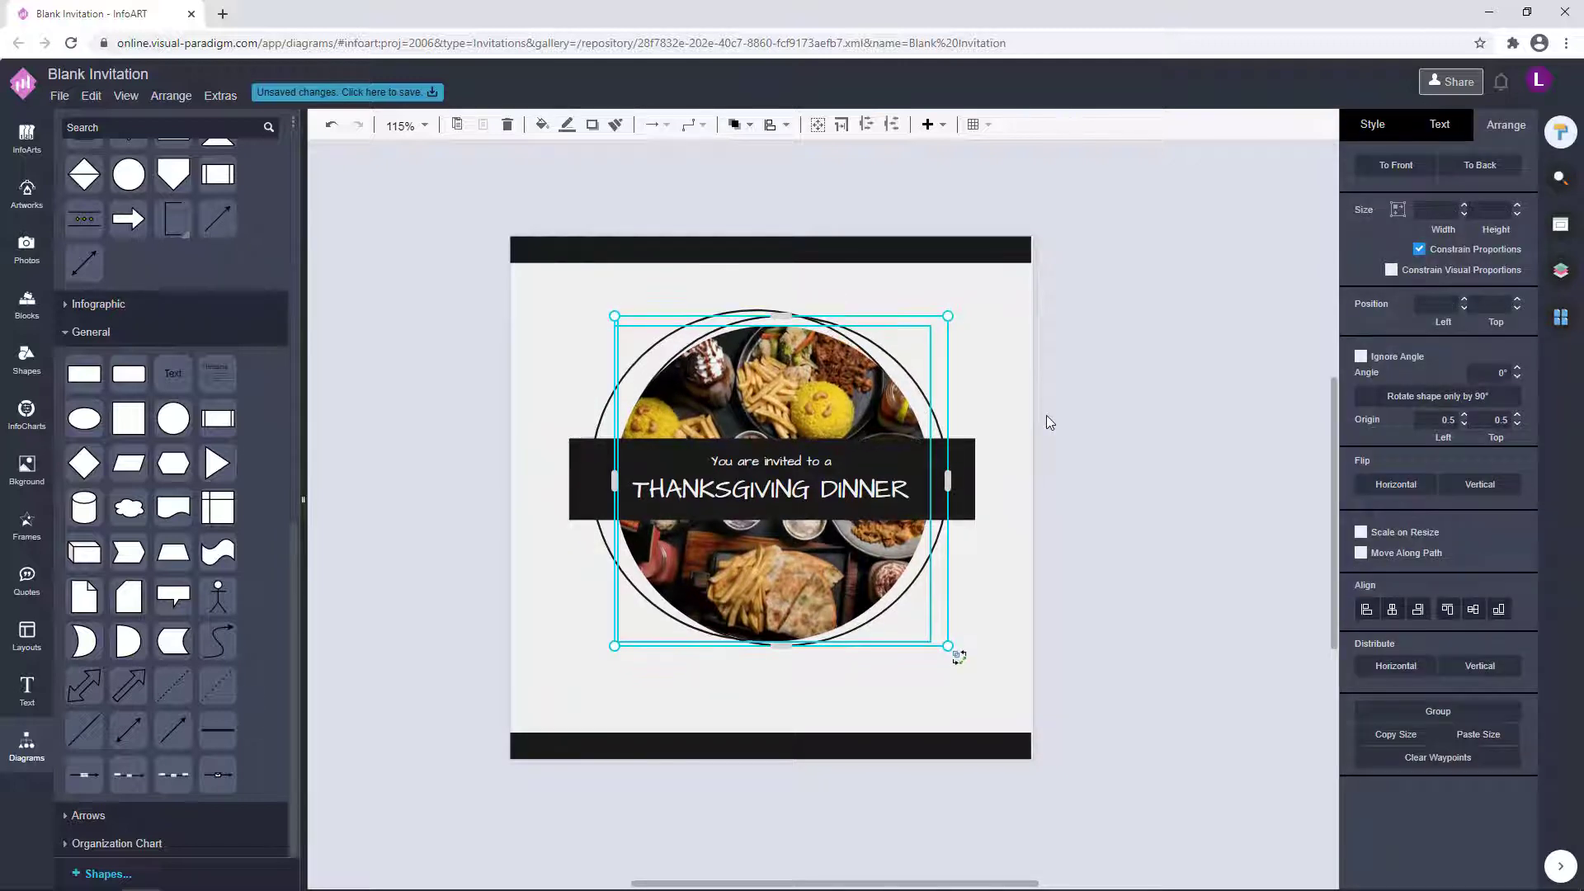
pyautogui.hotkey('ctrl', 'z')
pyautogui.hotkey('ctrl', 'z')
pyautogui.hotkey('ctrl', 'z')
pyautogui.hotkey('ctrl', 'z')
pyautogui.click(1047, 415)
# Step: Select both rings together and nudge them slightly down and to the right
pyautogui.click(604, 540)
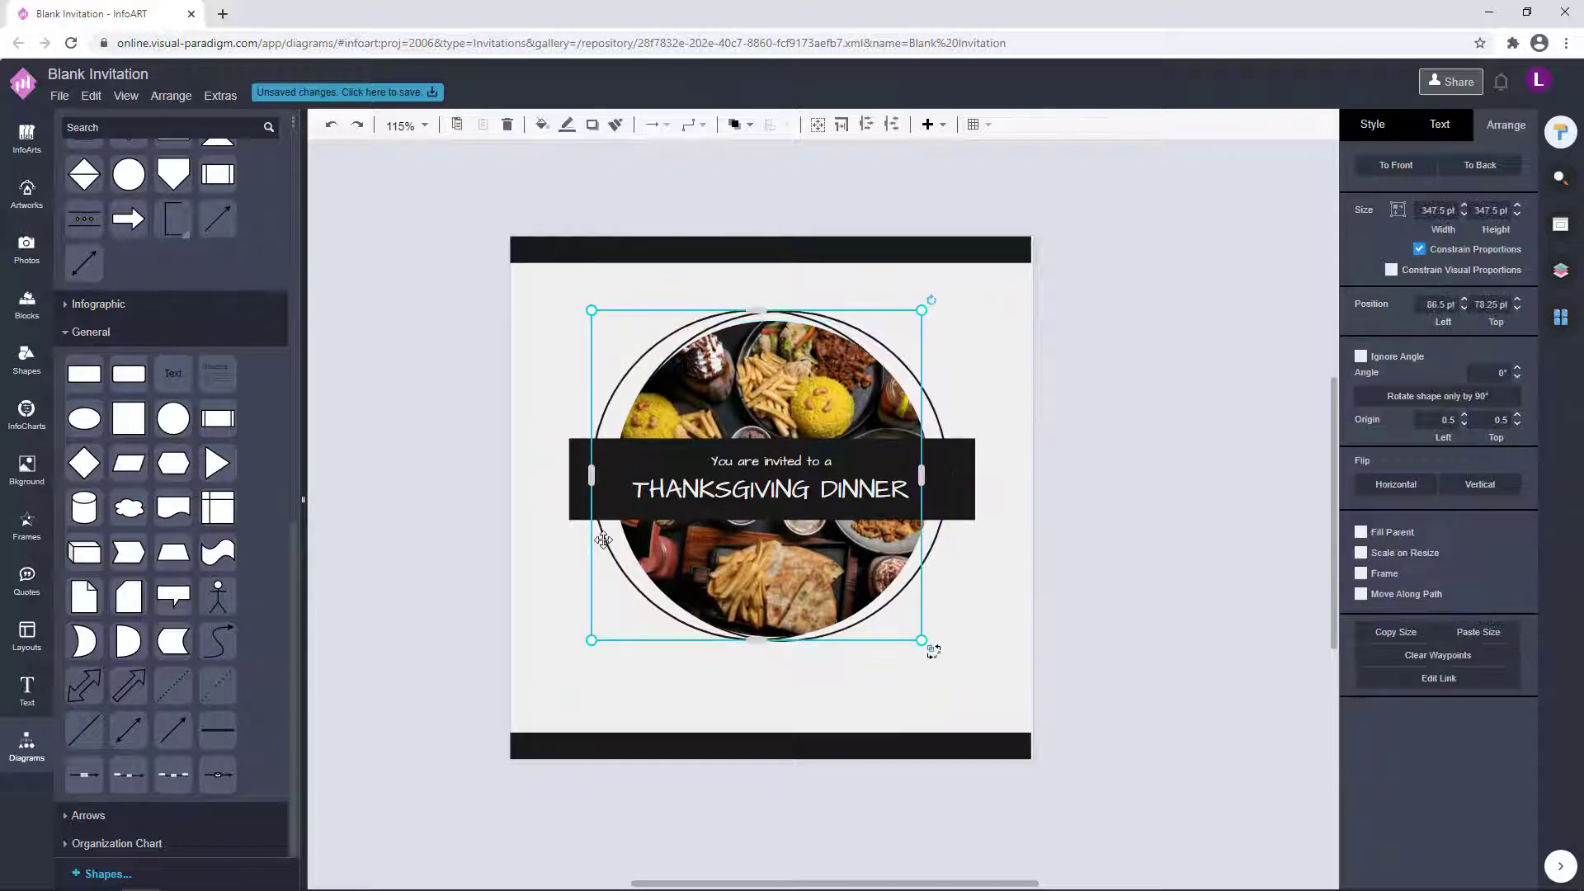
pyautogui.keyDown('shift'); pyautogui.click(939, 422); pyautogui.keyUp('shift')
pyautogui.press('Down')
pyautogui.press('Down')
pyautogui.press('Down')
pyautogui.press('Down')
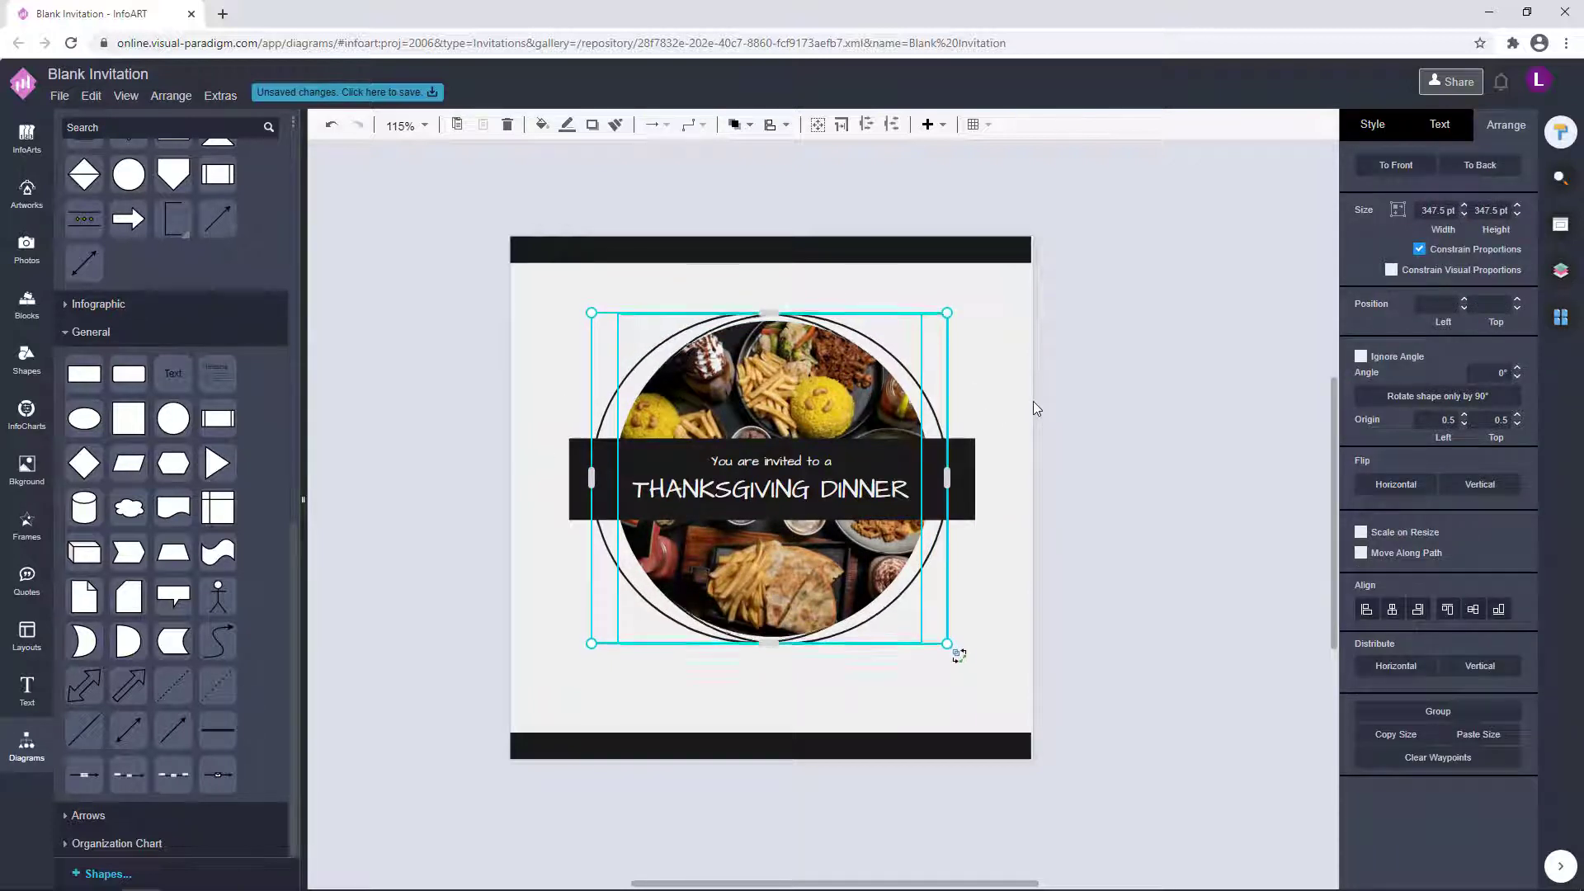
pyautogui.press('Right')
pyautogui.press('Right')
pyautogui.press('Right')
pyautogui.press('Right')
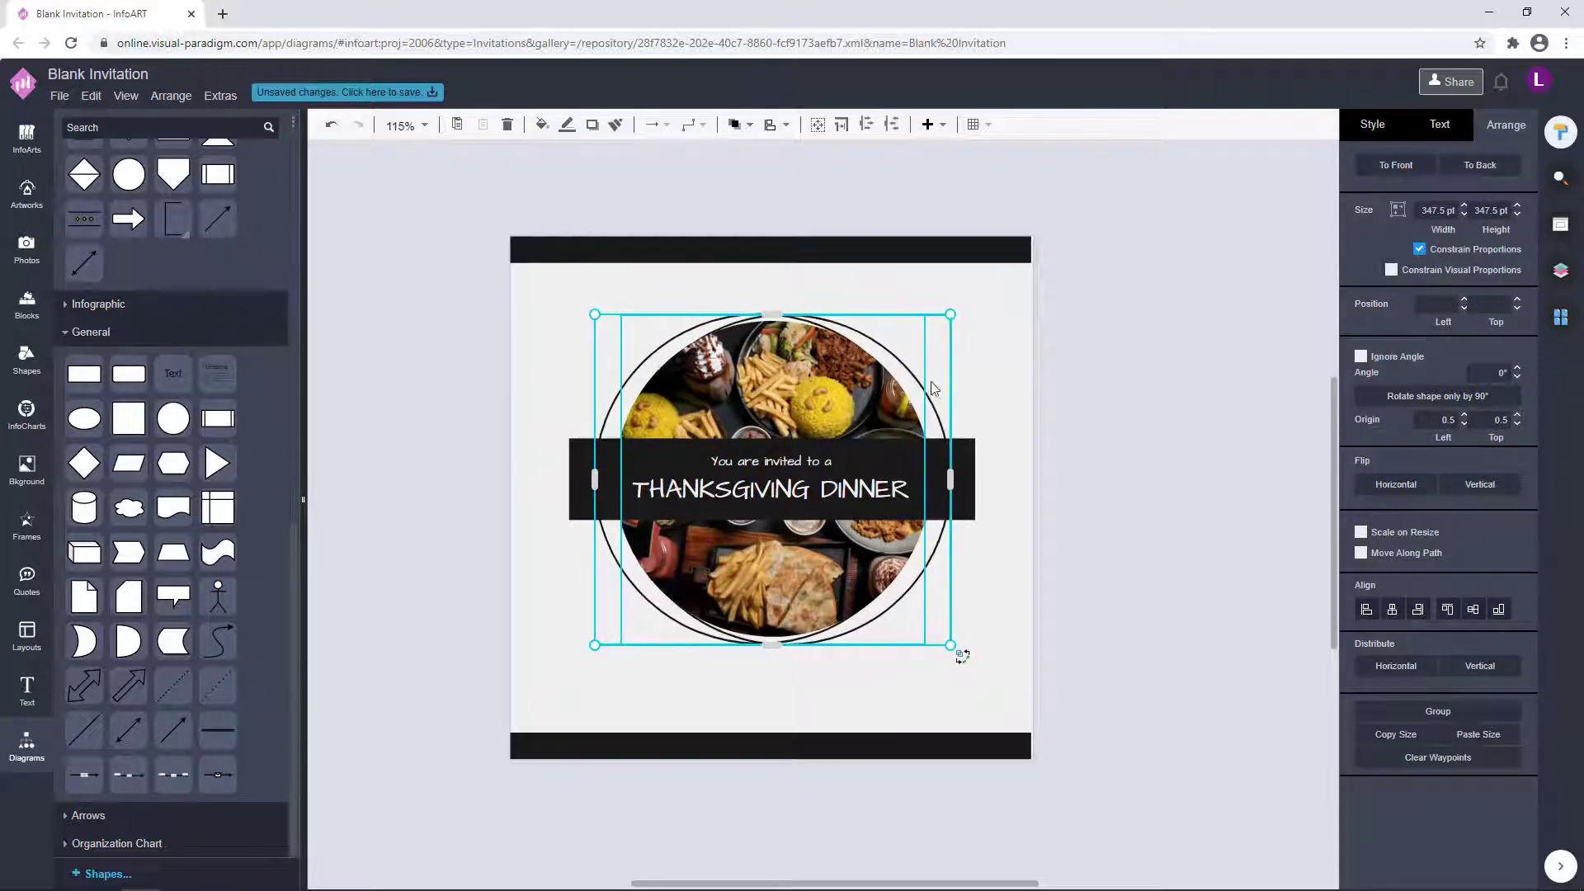
pyautogui.moveTo(915, 375); pyautogui.dragTo(1275, 352)
pyautogui.hotkey('ctrl', 'z')
pyautogui.click(1222, 224)
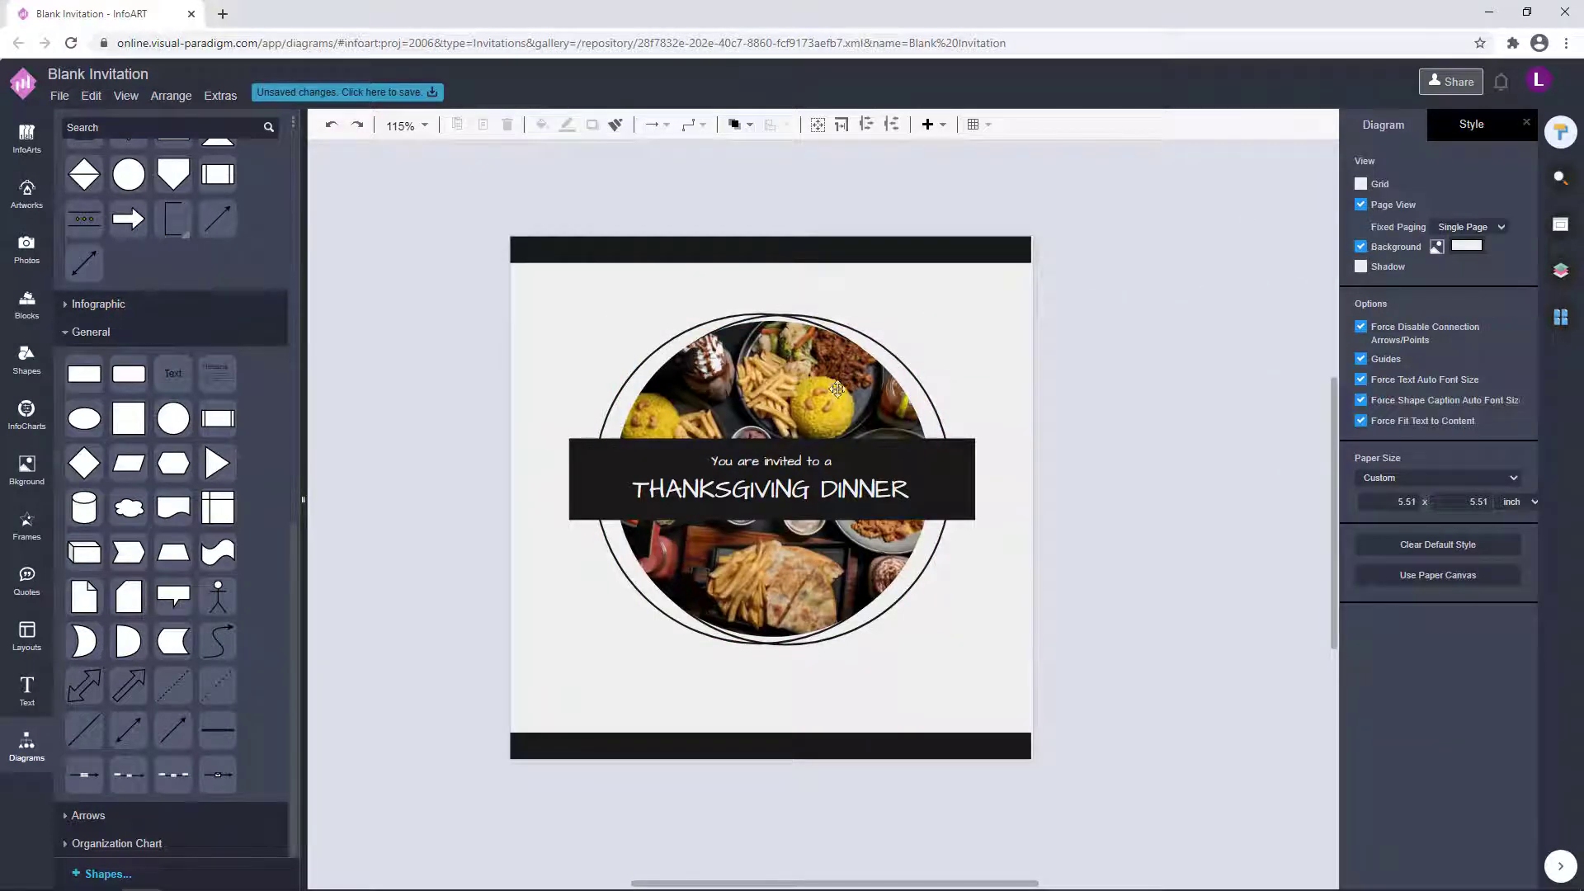
# Step: Move the food photo aside to check how both rings line up, and put it back over them
pyautogui.moveTo(838, 388); pyautogui.dragTo(521, 389)
pyautogui.click(853, 372)
pyautogui.keyDown('shift'); pyautogui.click(937, 405); pyautogui.keyUp('shift')
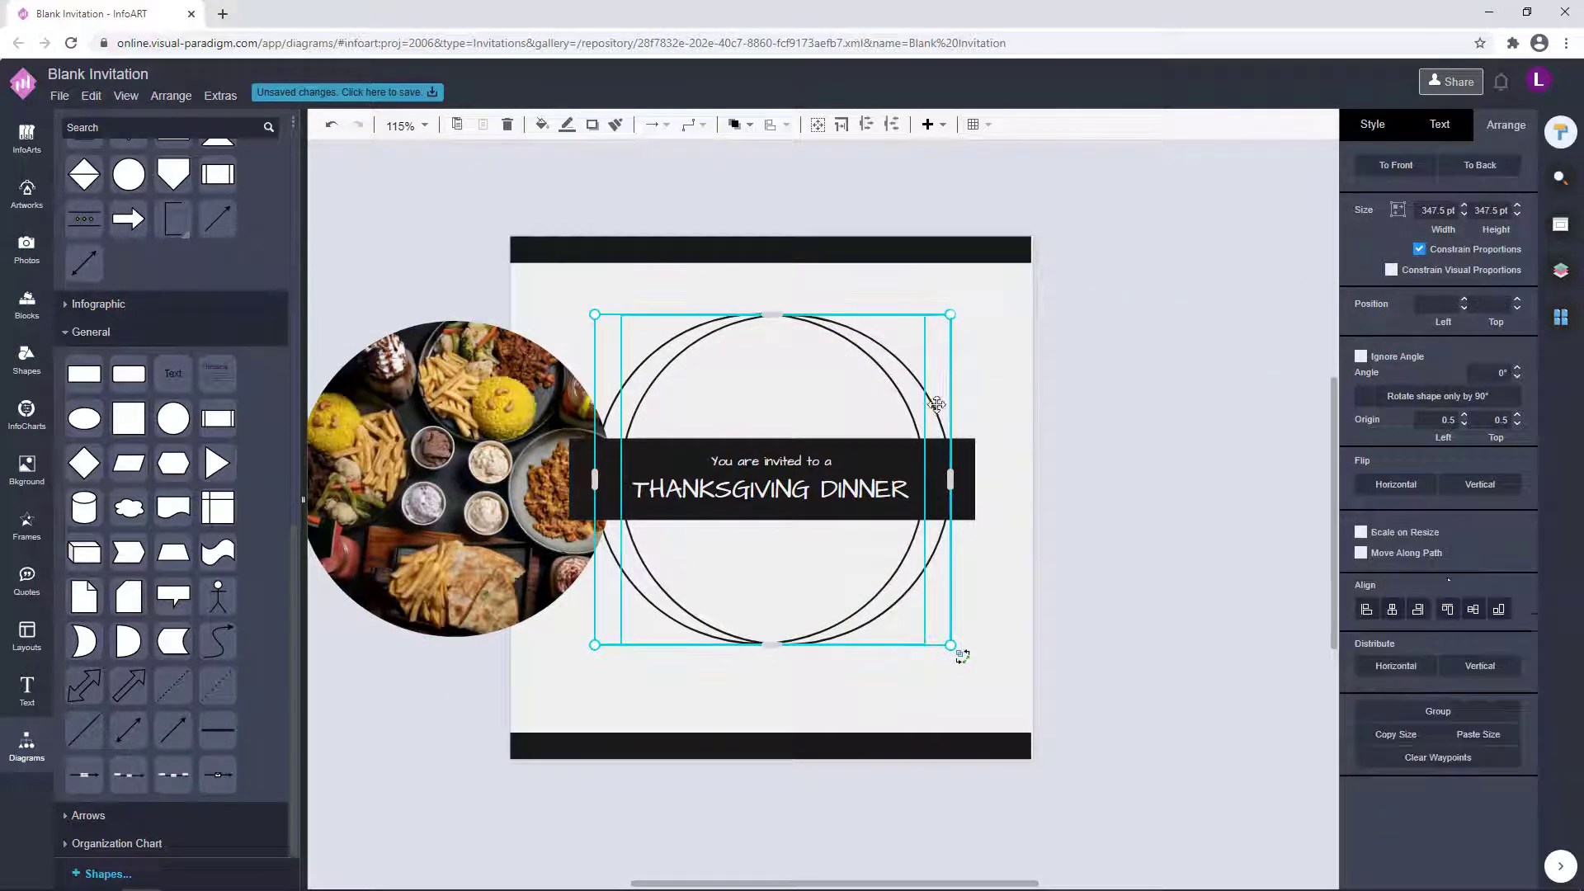
pyautogui.click(1148, 443)
pyautogui.moveTo(405, 481); pyautogui.dragTo(728, 481)
# Step: Shrink the food photo to about 326.5 pt square and re-center it inside the two rings
pyautogui.moveTo(937, 320); pyautogui.dragTo(912, 336)
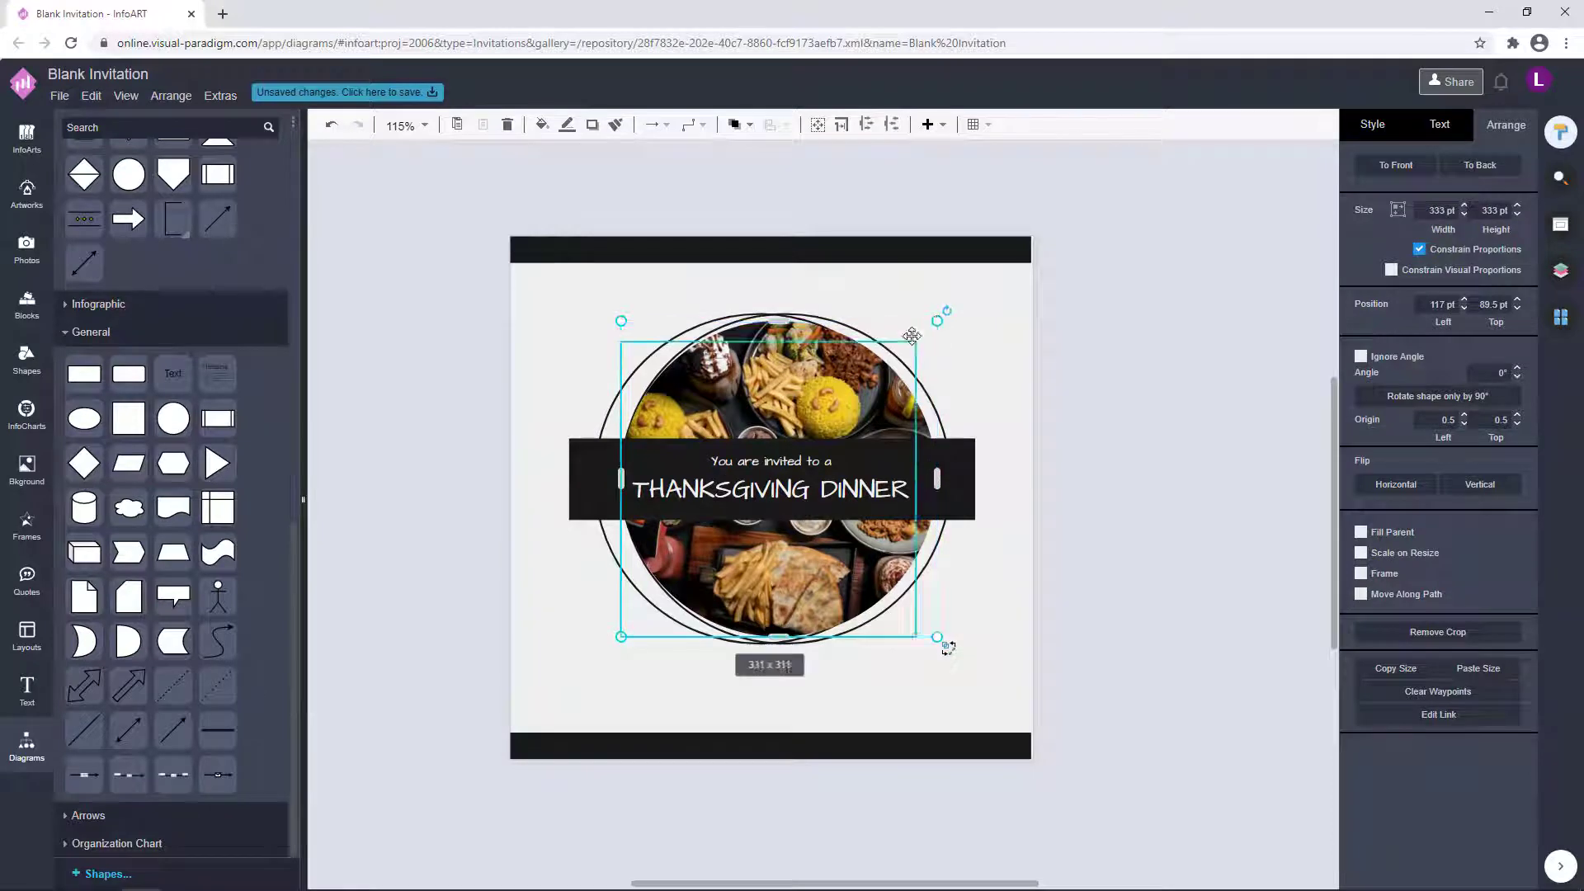
pyautogui.moveTo(826, 388); pyautogui.dragTo(829, 377)
pyautogui.click(1148, 443)
pyautogui.click(805, 384)
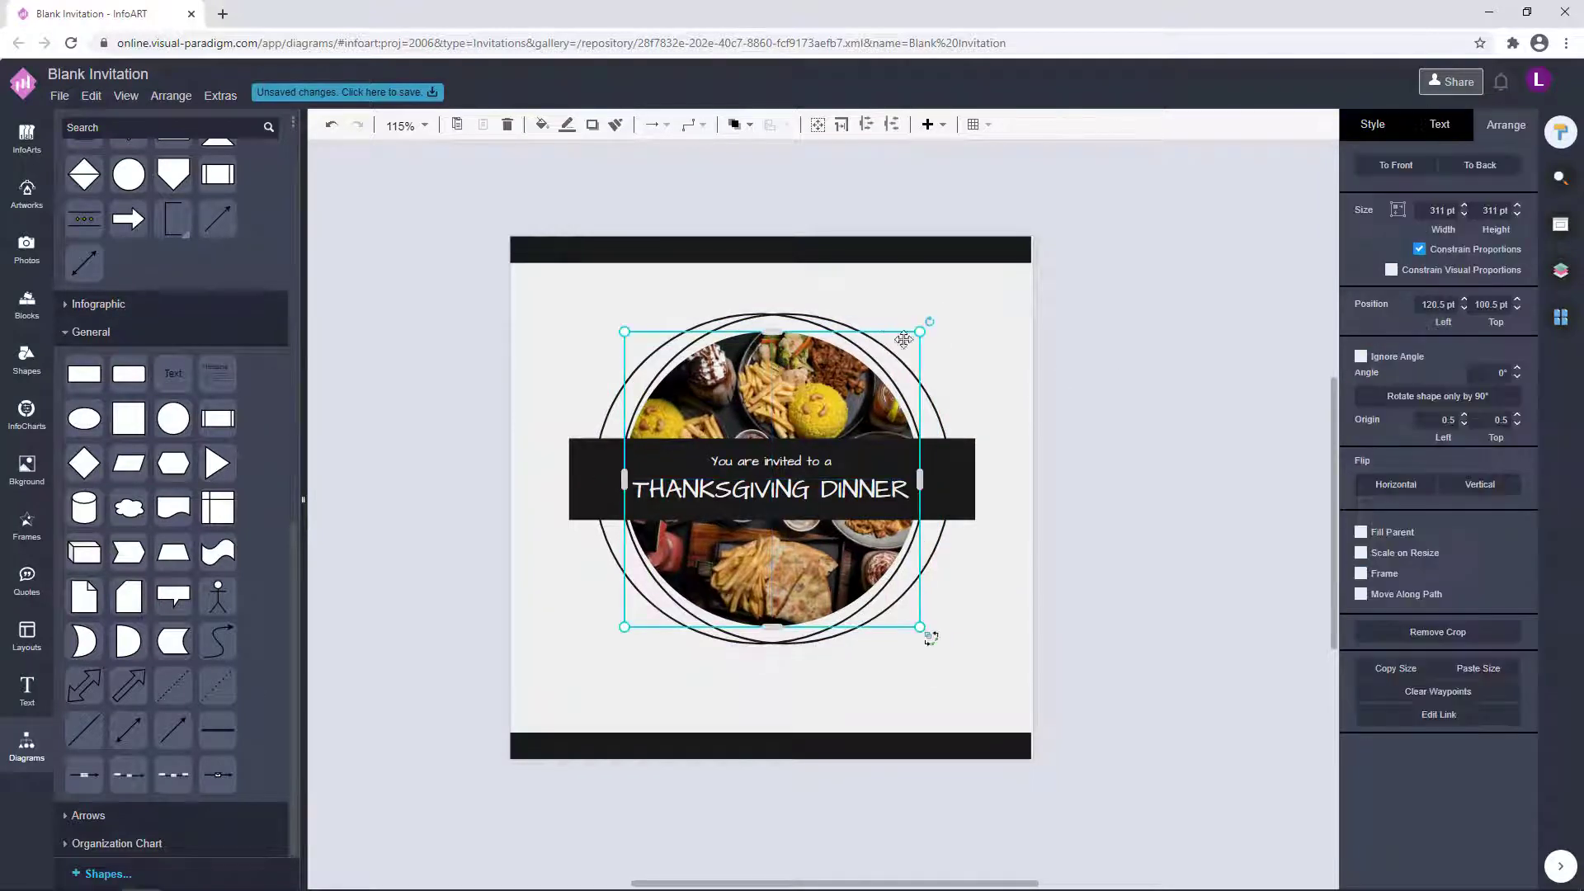
pyautogui.moveTo(920, 332); pyautogui.dragTo(934, 318)
pyautogui.moveTo(831, 377); pyautogui.dragTo(823, 383)
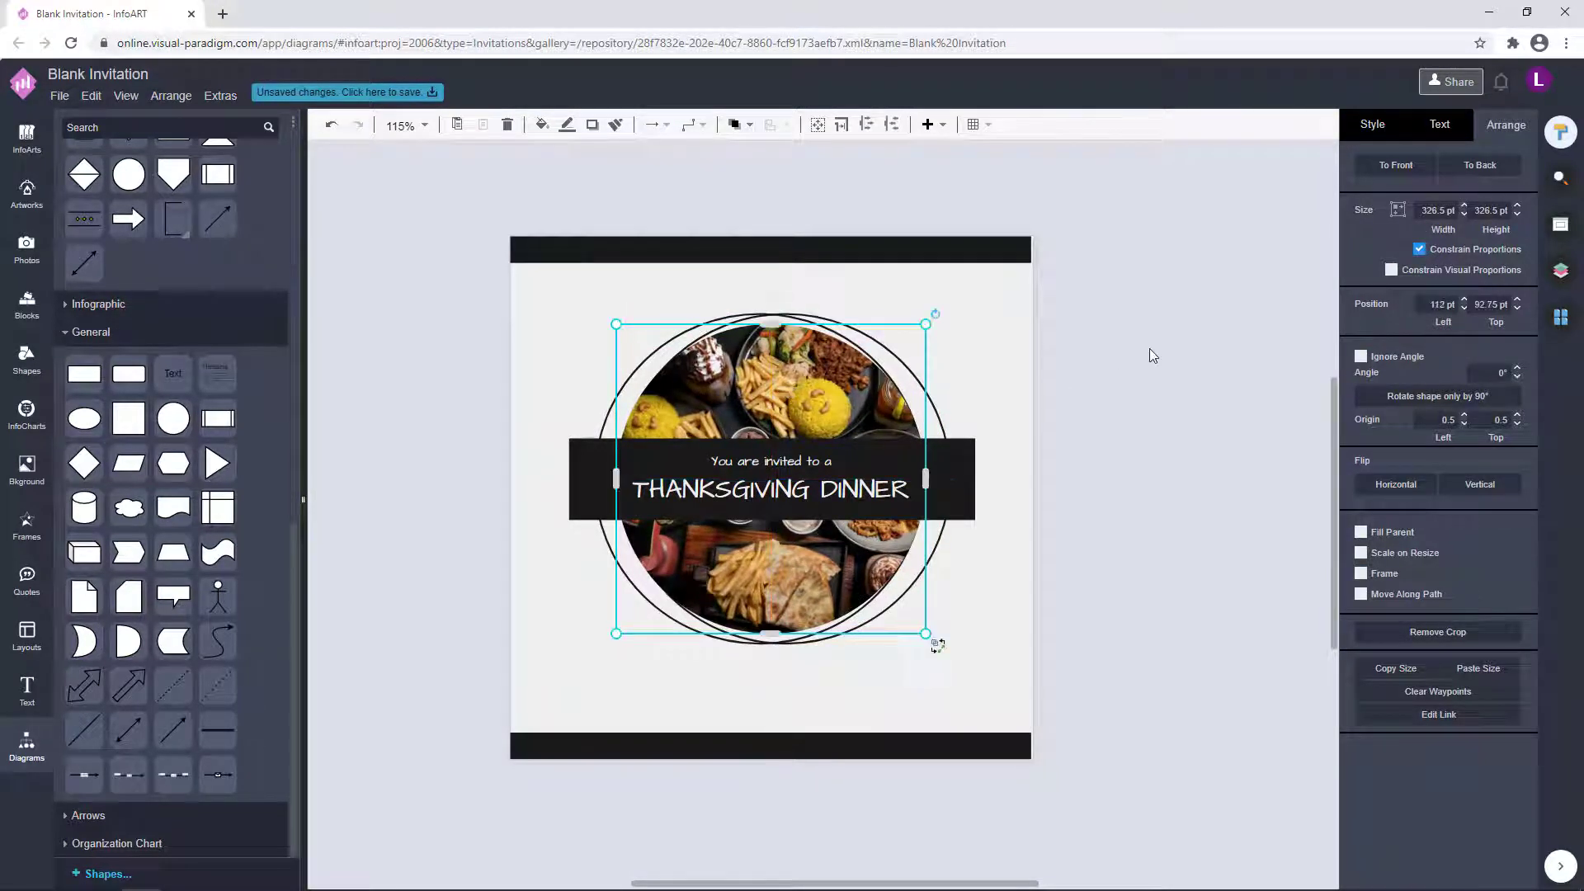
pyautogui.click(1086, 339)
# Step: Move the photo, both rings and the title banner together down to the vertical middle of the page
pyautogui.moveTo(1127, 689); pyautogui.dragTo(458, 289)
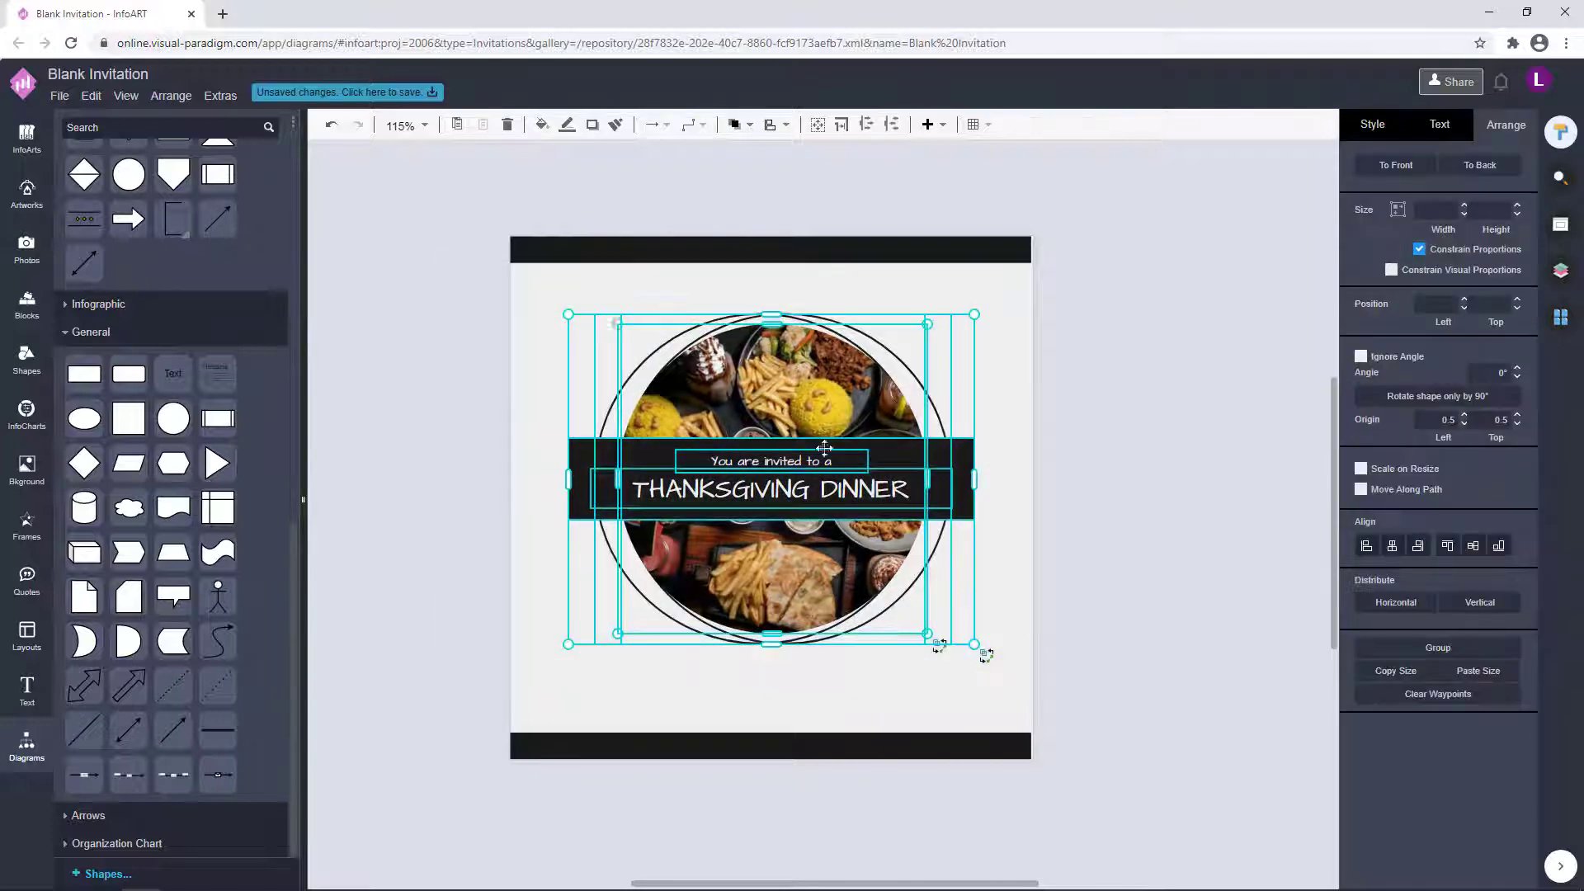
pyautogui.moveTo(784, 459); pyautogui.dragTo(785, 473)
pyautogui.click(785, 473)
pyautogui.click(1110, 503)
pyautogui.moveTo(1138, 694); pyautogui.dragTo(478, 258)
pyautogui.moveTo(812, 457); pyautogui.dragTo(812, 289)
pyautogui.click(1091, 410)
# Step: Widen the dark bars at the page's top and bottom slightly so they reach its right edge
pyautogui.click(868, 255)
pyautogui.keyDown('shift'); pyautogui.click(1008, 752); pyautogui.keyUp('shift')
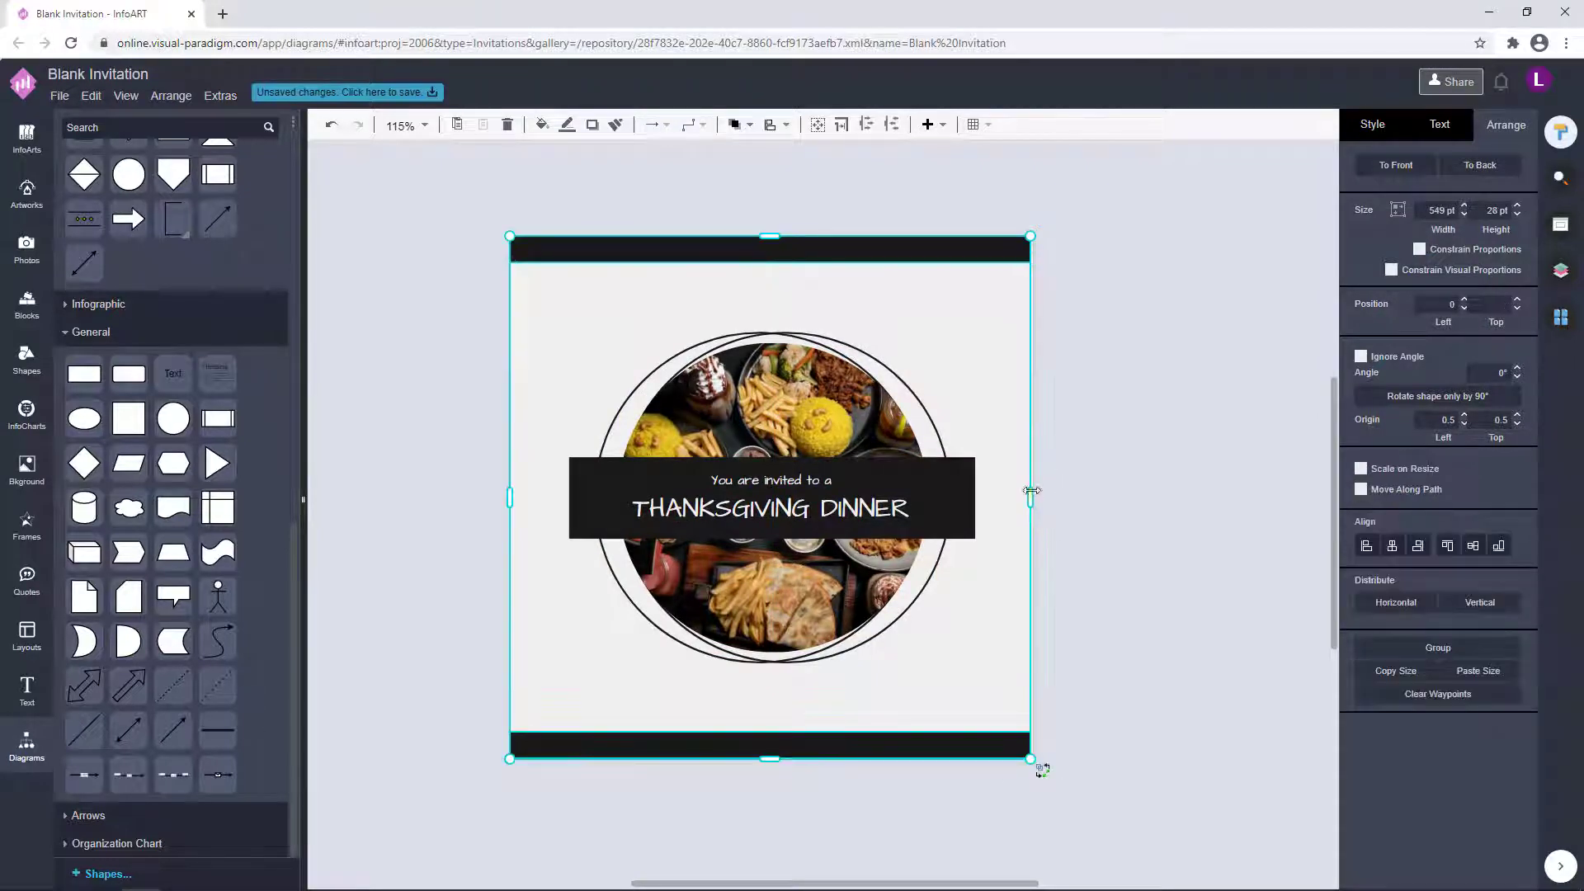
pyautogui.moveTo(1031, 491); pyautogui.dragTo(1034, 495)
pyautogui.click(799, 295)
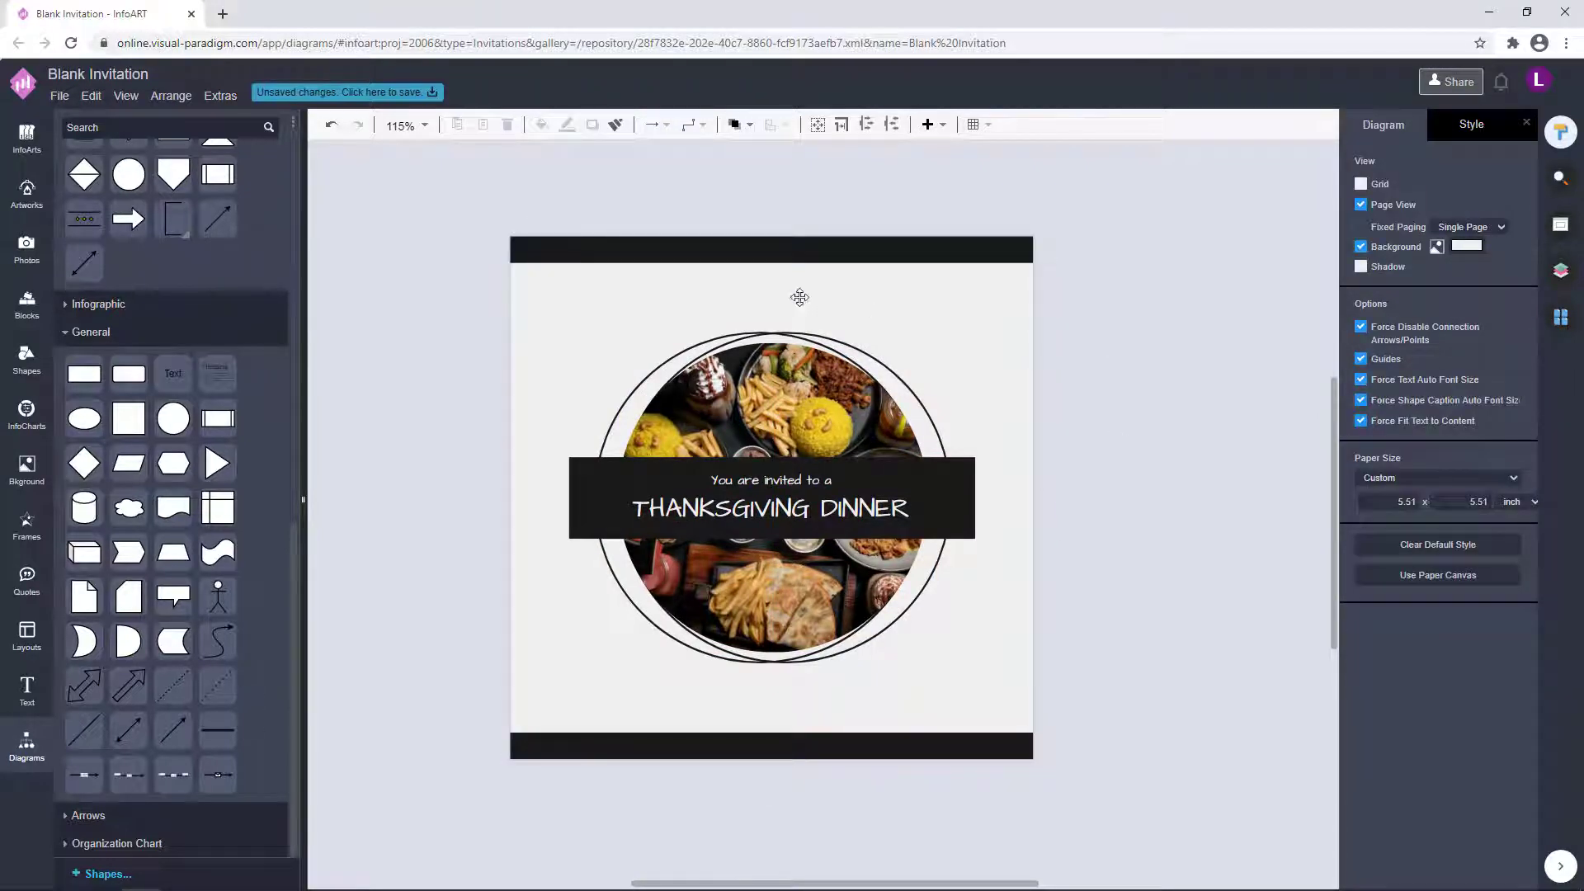
# Step: Place a copy of the "You are invited to a" line above the rings and give it a dark font color
pyautogui.click(799, 297)
pyautogui.click(1439, 125)
pyautogui.click(1480, 340)
pyautogui.click(1381, 473)
pyautogui.click(1528, 688)
pyautogui.click(1047, 320)
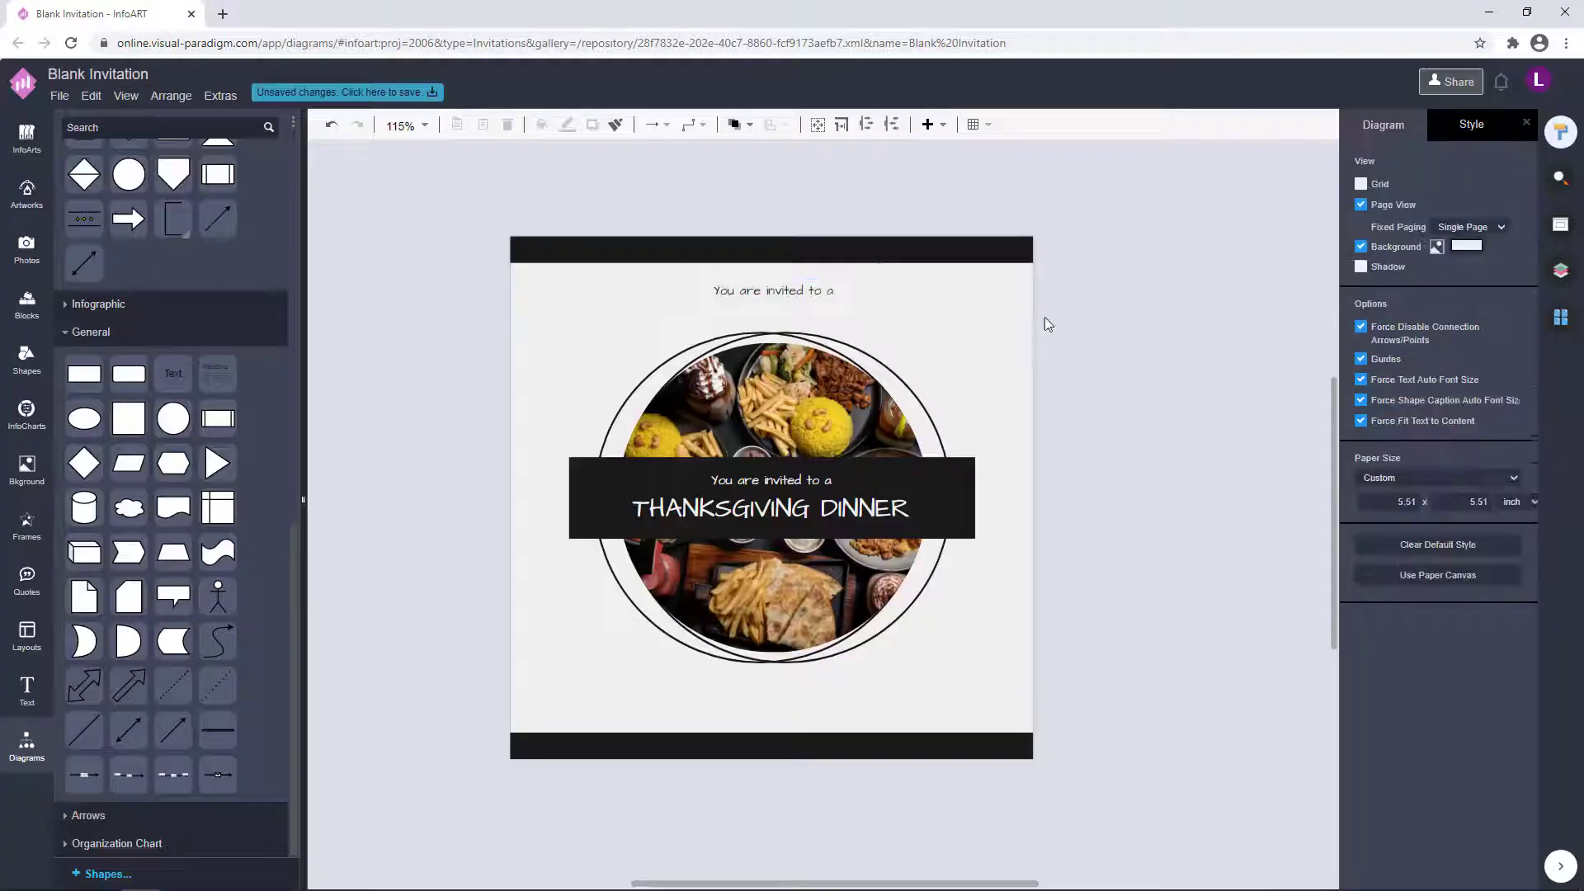
# Step: Change the copied line above the rings to "15 January 2021 | 7PM" and adjust its position slightly
pyautogui.doubleClick(819, 295)
pyautogui.write('15 January 2021 | 6PM')
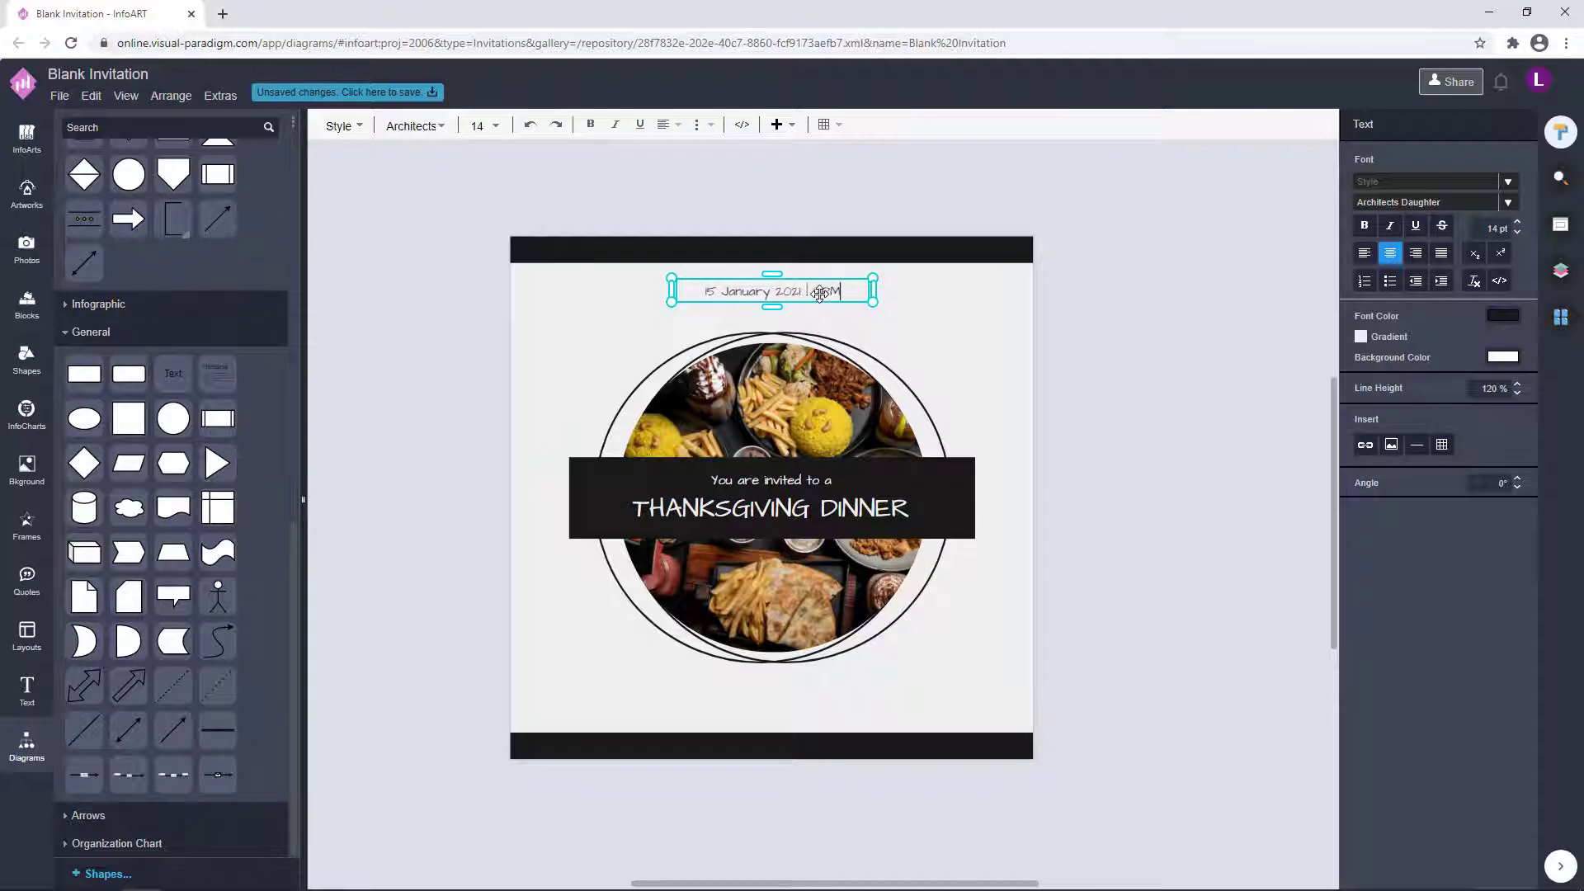
pyautogui.click(788, 301)
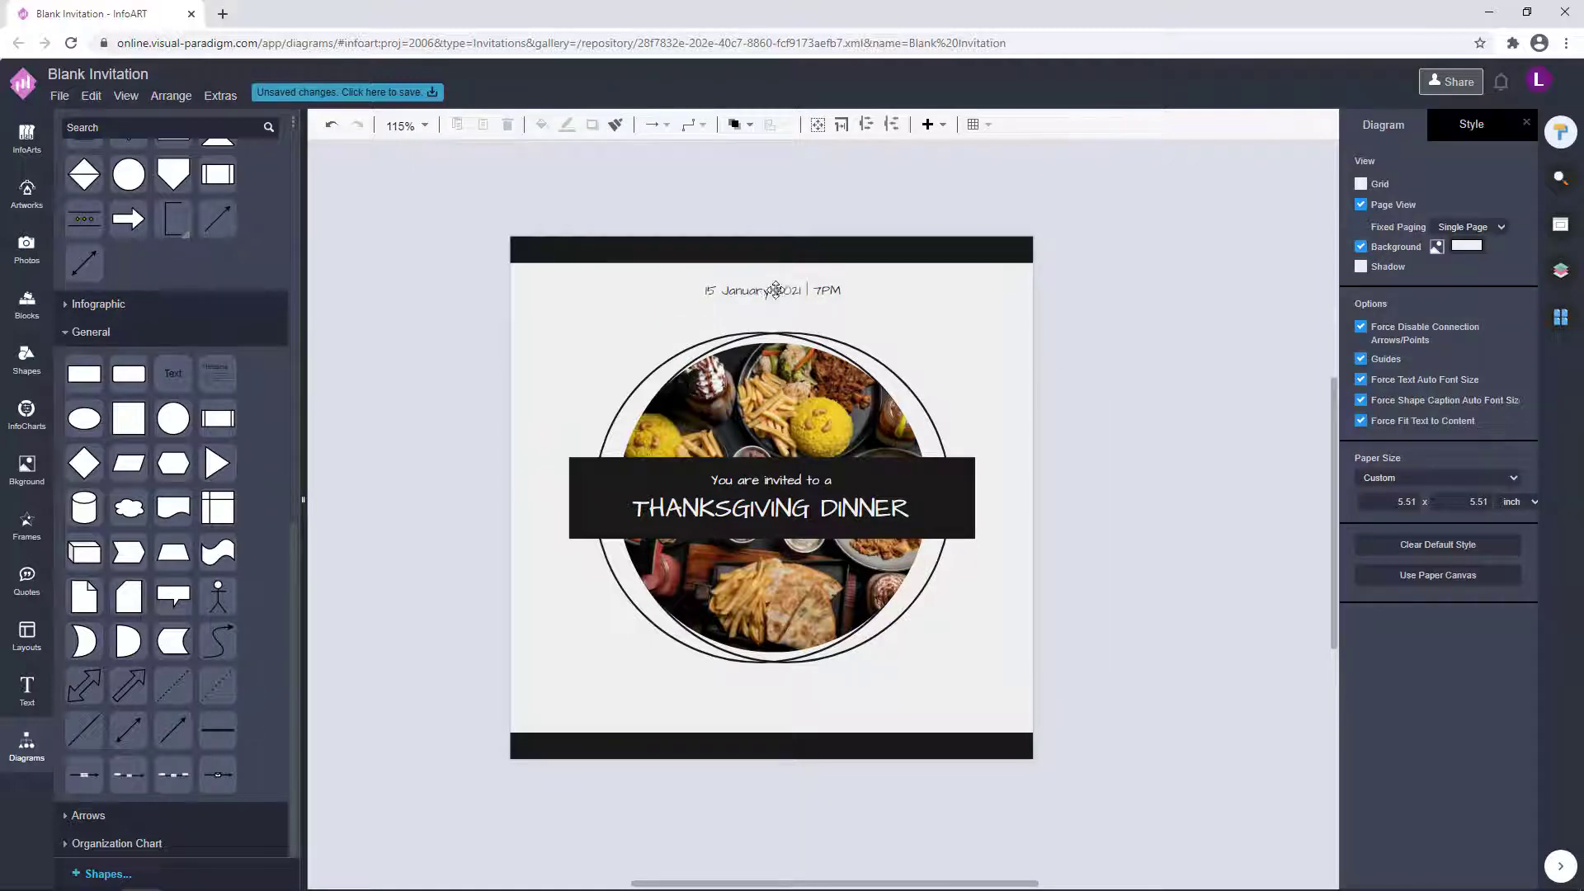
pyautogui.moveTo(776, 290); pyautogui.dragTo(775, 299)
pyautogui.click(1096, 287)
# Step: Move the date line below the rings, enlarge it, and add the event's street address as a second line
pyautogui.click(828, 293)
pyautogui.moveTo(872, 310); pyautogui.dragTo(830, 680)
pyautogui.doubleClick(847, 690)
pyautogui.press('Return')
pyautogui.write('123 Anyt')
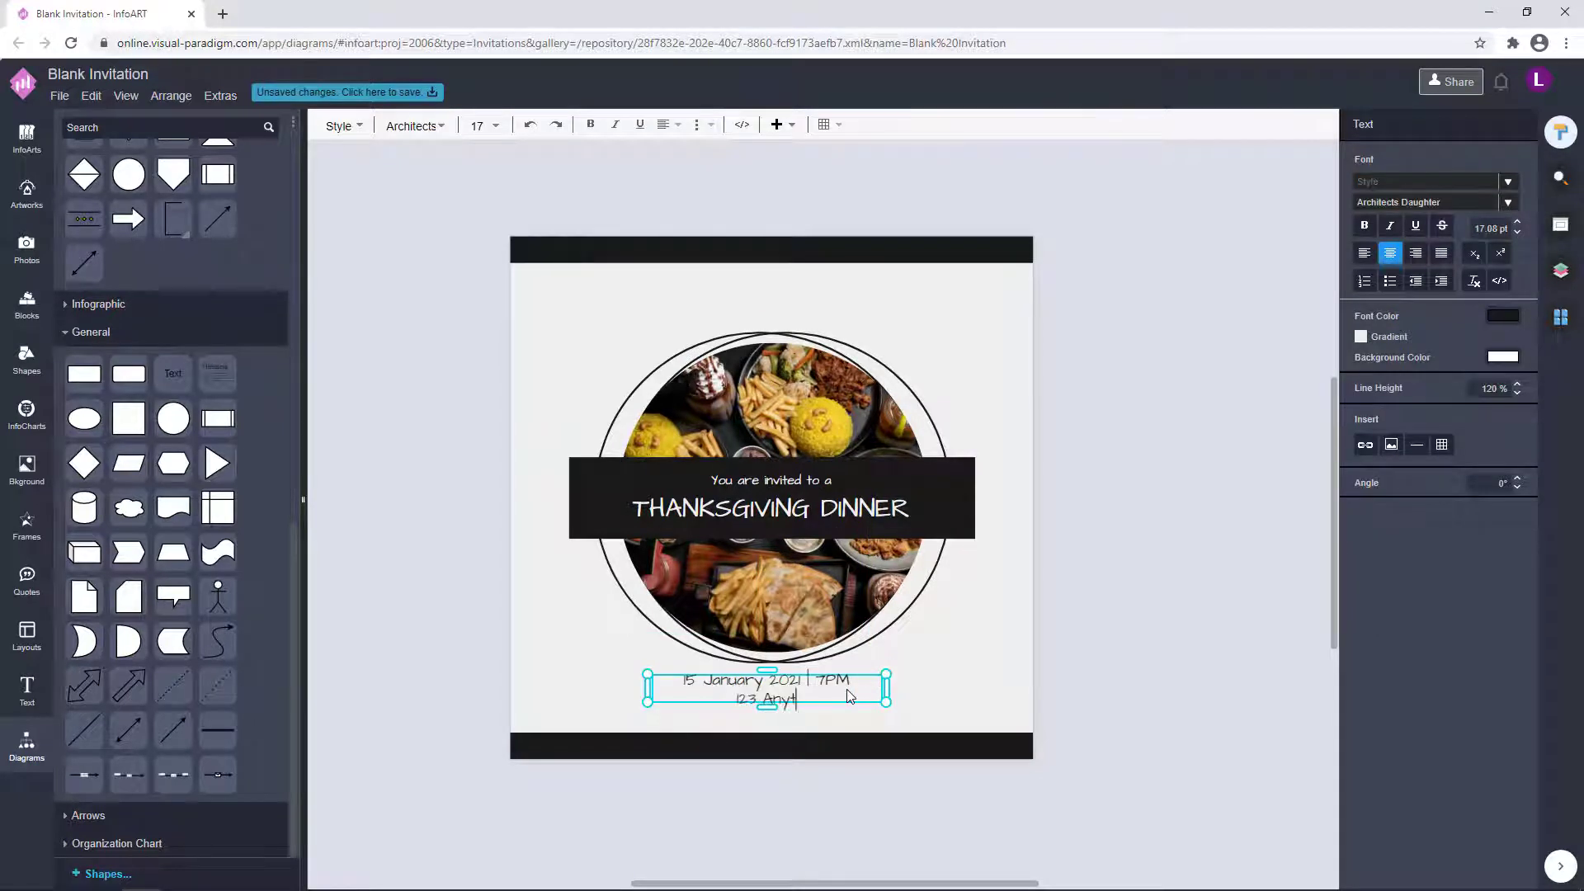
pyautogui.write('here st.')
pyautogui.press('BackSpace')
pyautogui.press('BackSpace')
pyautogui.press('BackSpace')
pyautogui.write('St, Any City, ST123')
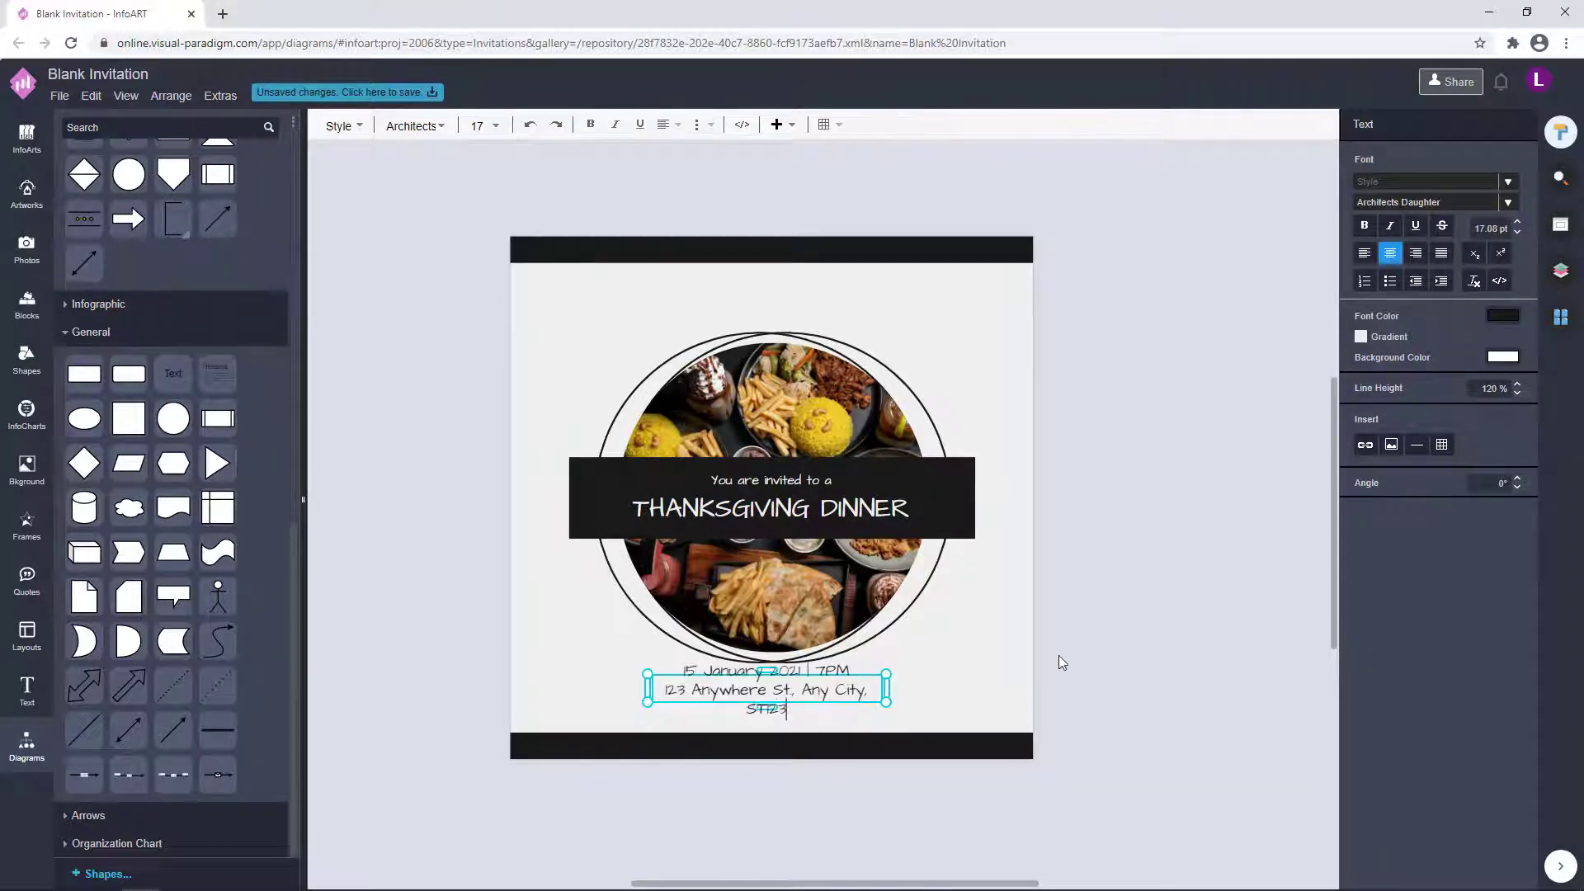
# Step: Resize the date and address text box so that each entry fits on one line below the rings
pyautogui.click(1062, 663)
pyautogui.moveTo(767, 672); pyautogui.dragTo(767, 655)
pyautogui.moveTo(886, 703); pyautogui.dragTo(882, 716)
pyautogui.click(1057, 675)
# Step: Increase the line height of the whole date and address text
pyautogui.doubleClick(775, 698)
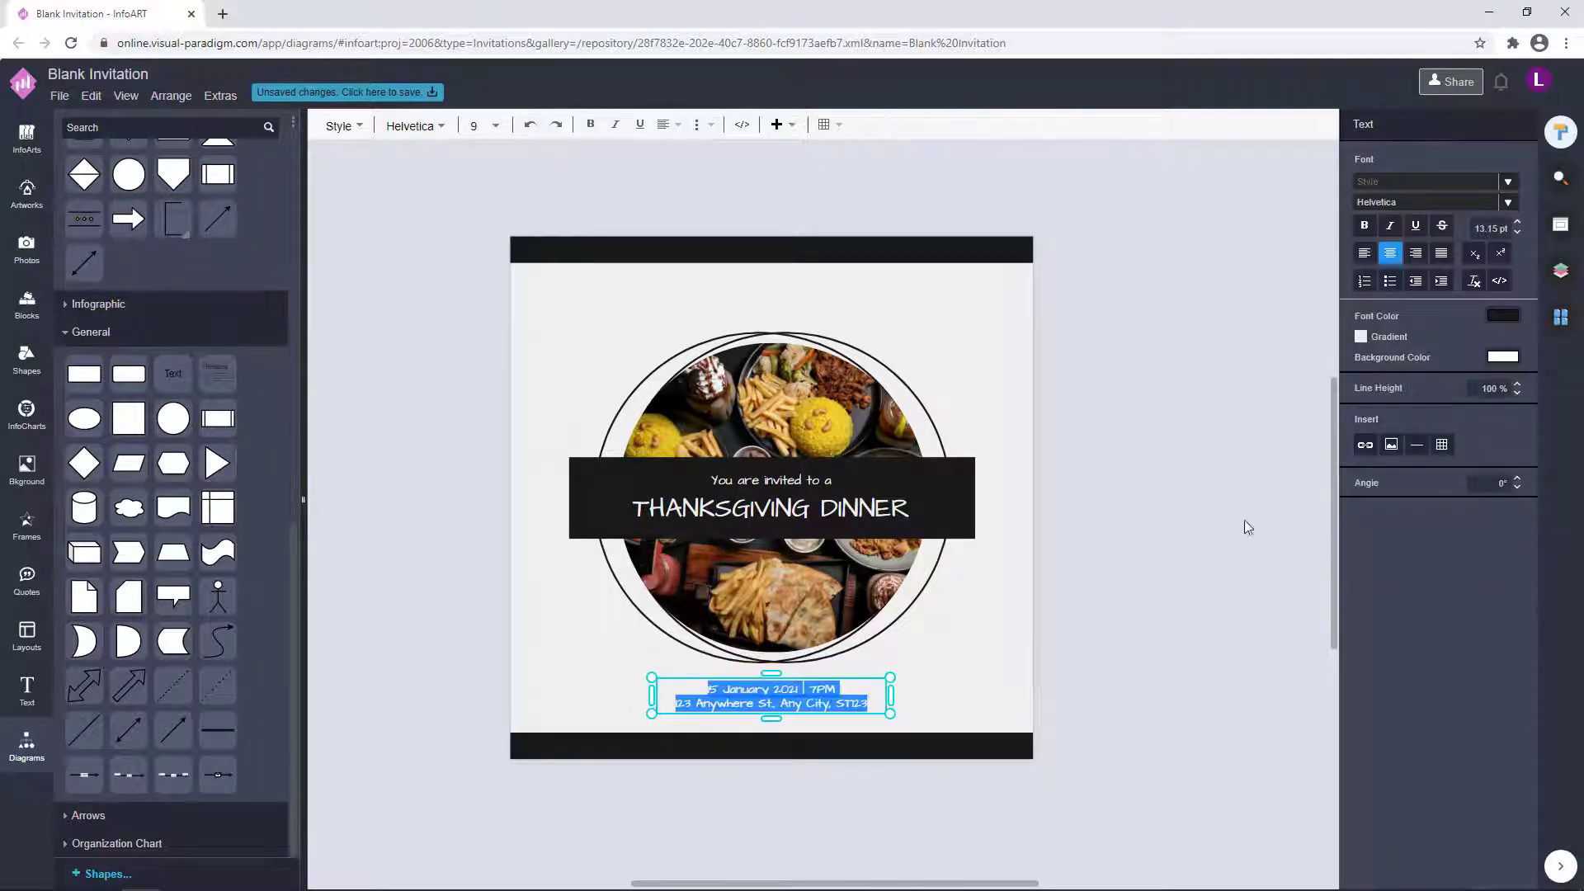
pyautogui.click(1517, 384)
pyautogui.click(1517, 383)
pyautogui.click(1517, 384)
pyautogui.click(1517, 384)
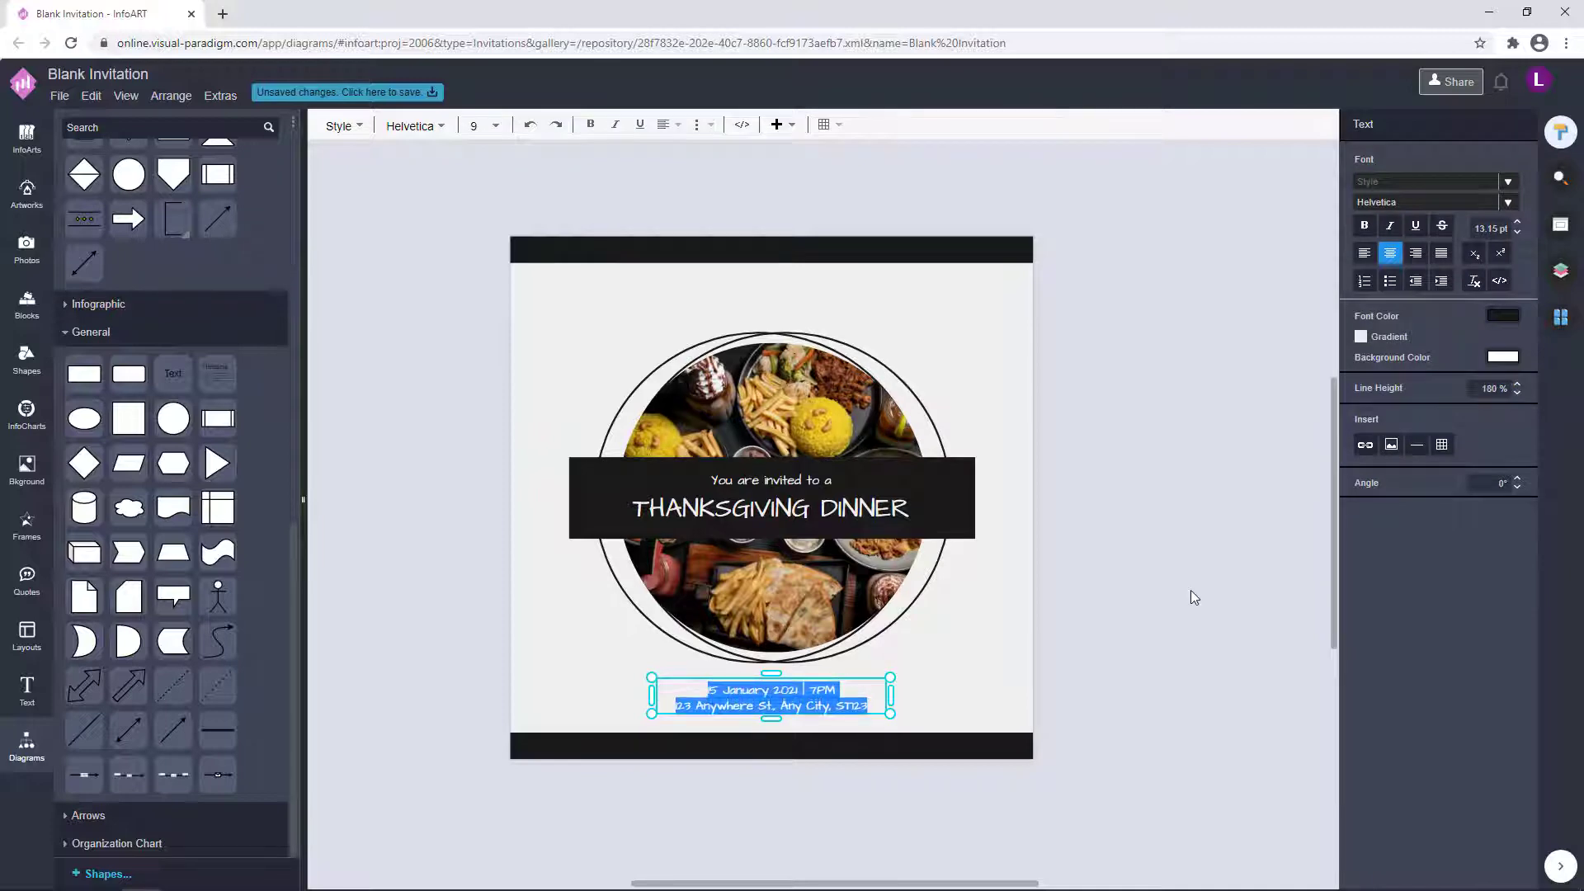
pyautogui.click(1191, 591)
pyautogui.doubleClick(791, 701)
pyautogui.click(1310, 489)
# Step: Set the line height of the date line to 200%
pyautogui.doubleClick(829, 691)
pyautogui.moveTo(837, 690); pyautogui.dragTo(707, 690)
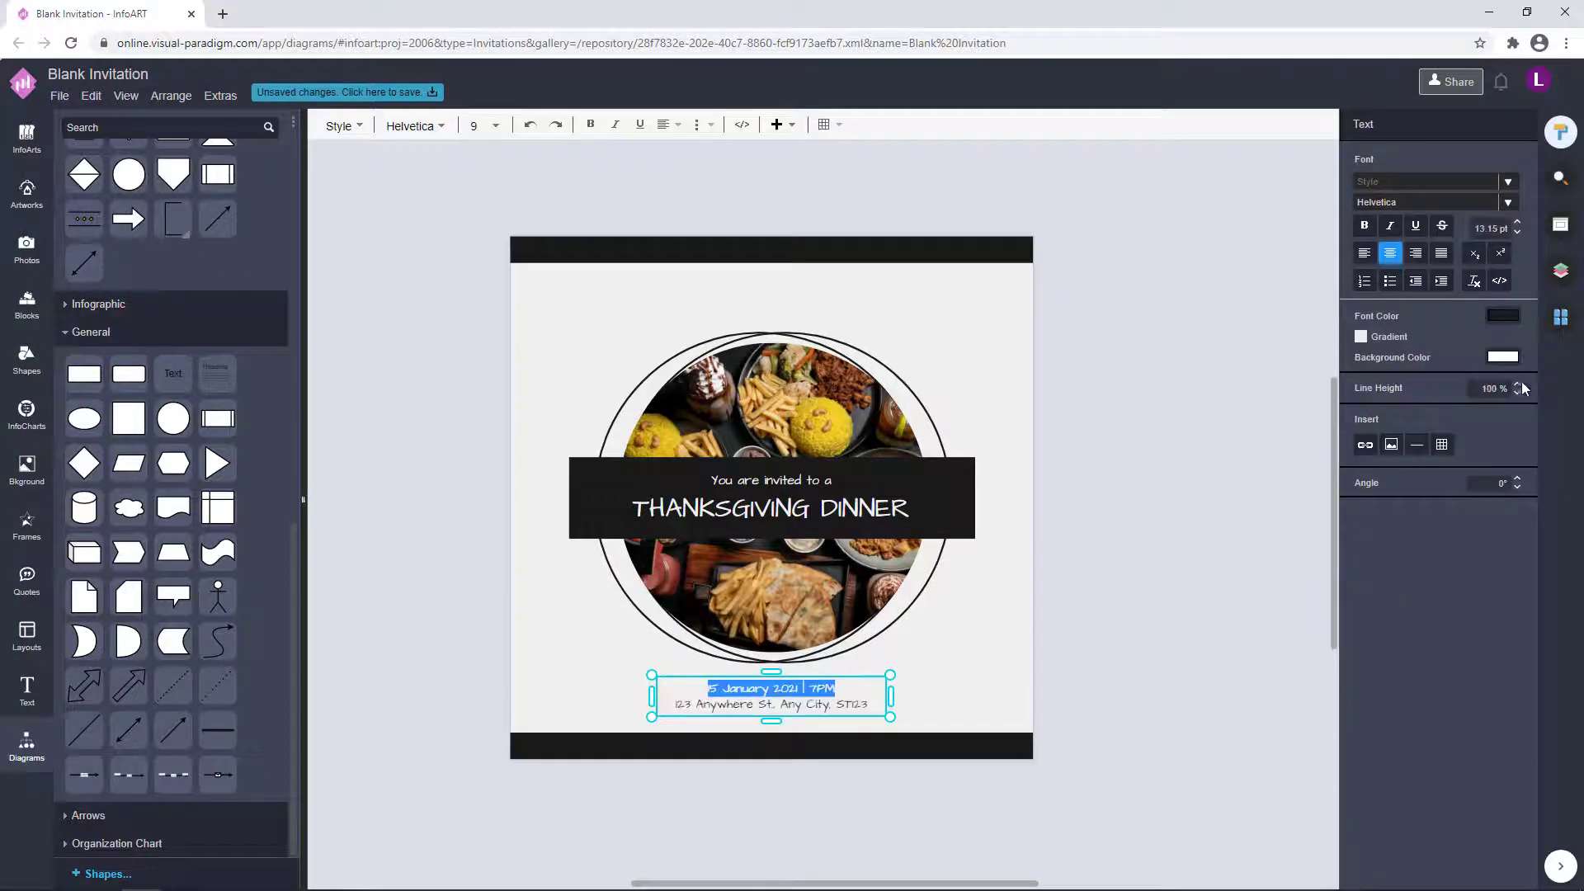
pyautogui.click(1518, 384)
pyautogui.click(1519, 385)
pyautogui.click(1518, 385)
pyautogui.click(1519, 385)
pyautogui.click(1519, 385)
pyautogui.click(1167, 576)
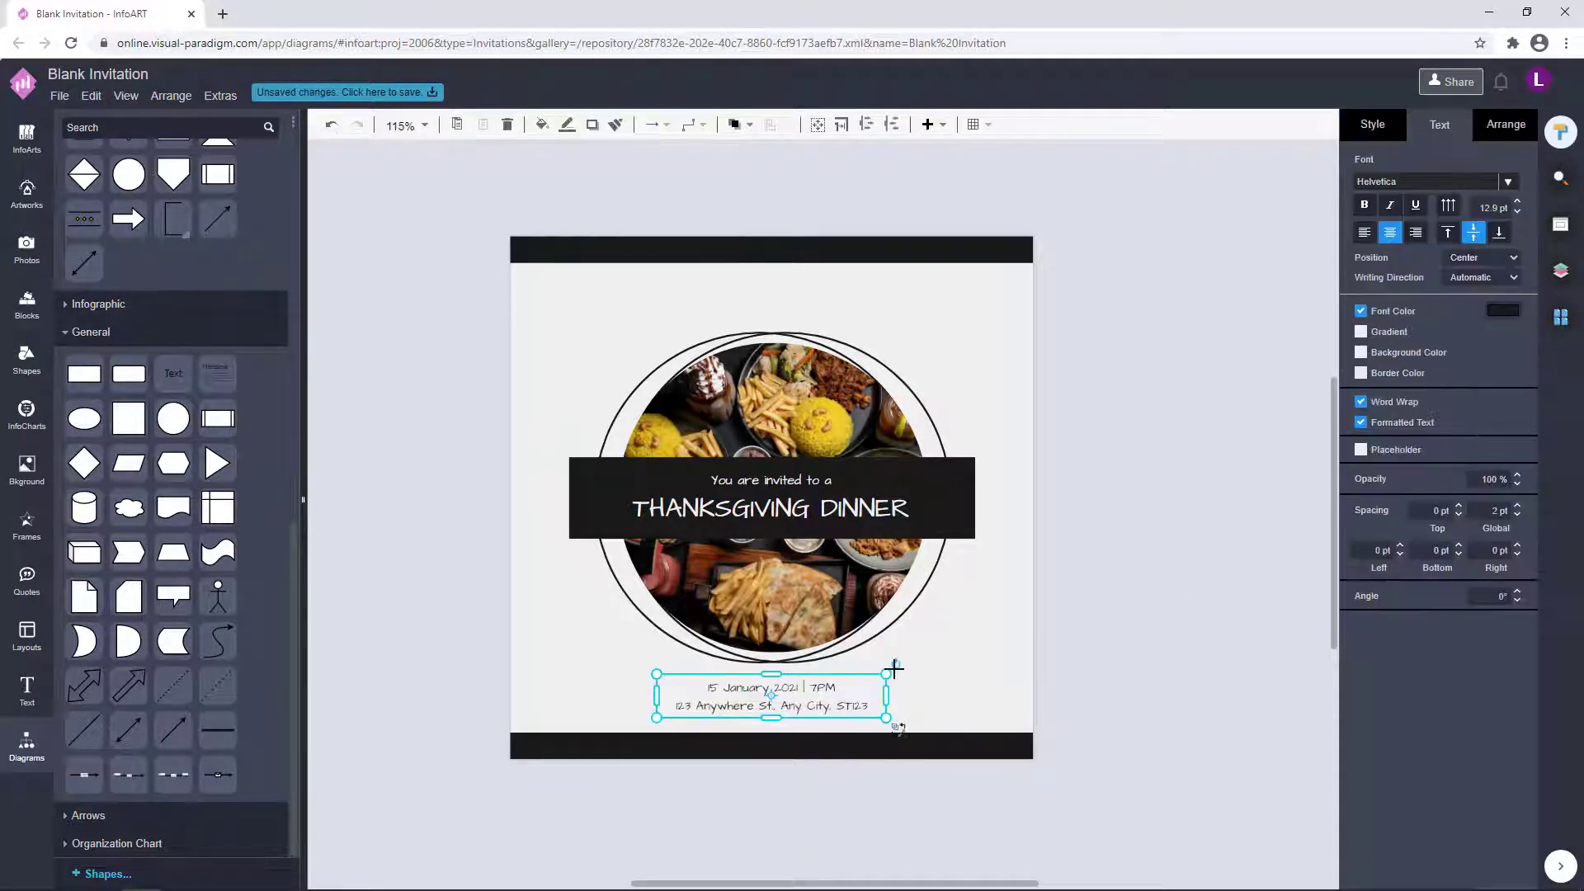
pyautogui.click(1145, 603)
# Step: Duplicate the date and address text above the rings and replace the copy's wording with "Join us and enjoy the dinner"
pyautogui.click(836, 708)
pyautogui.moveTo(836, 708); pyautogui.dragTo(855, 324)
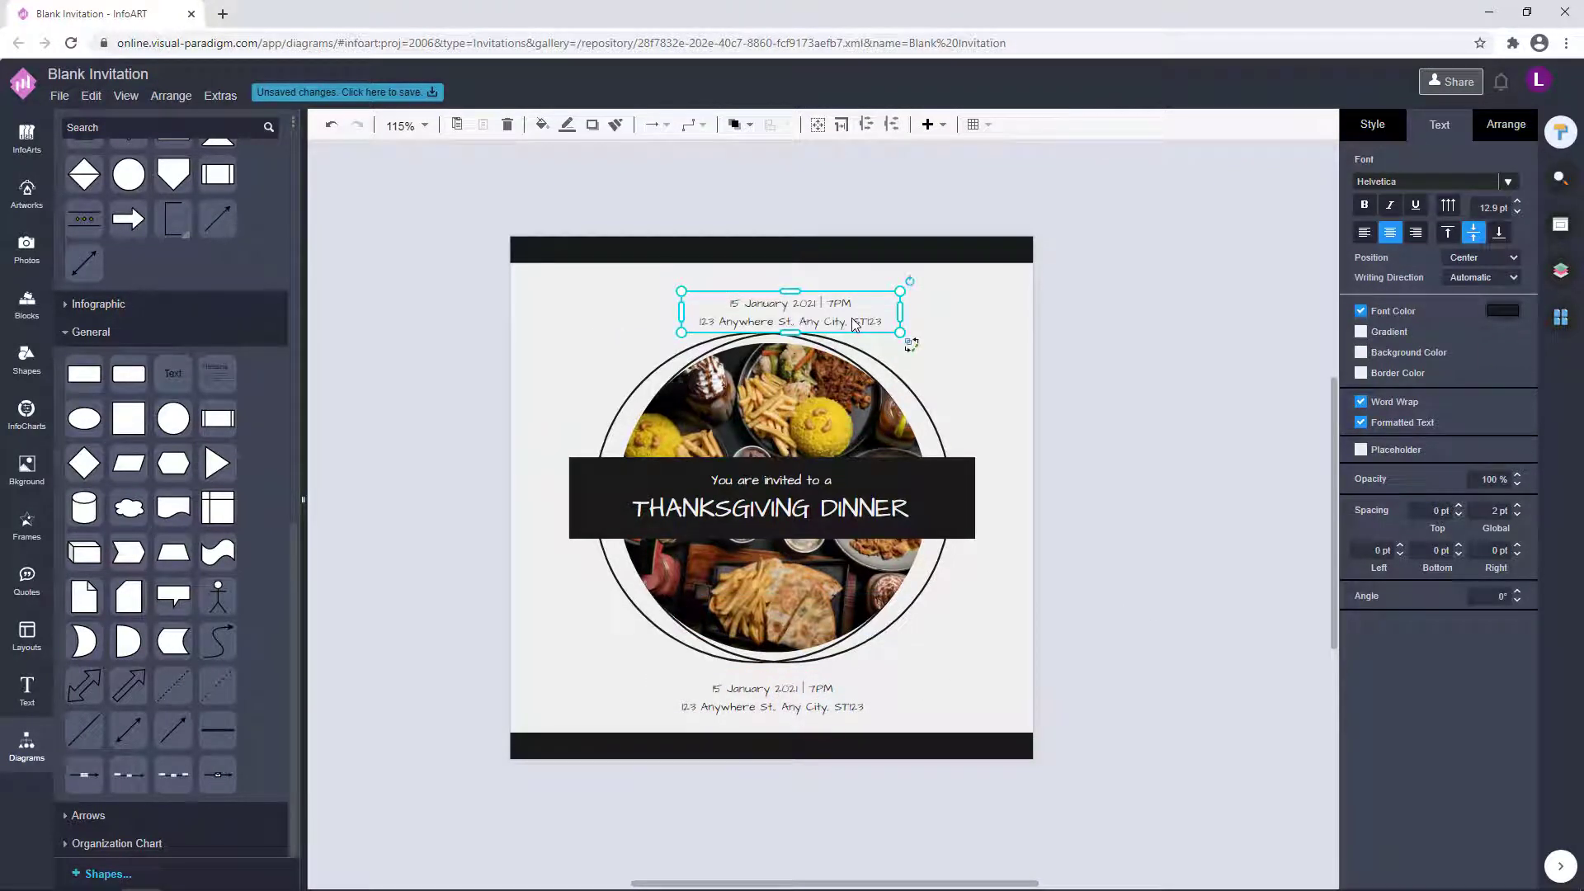
pyautogui.doubleClick(851, 319)
pyautogui.write('Join us and en')
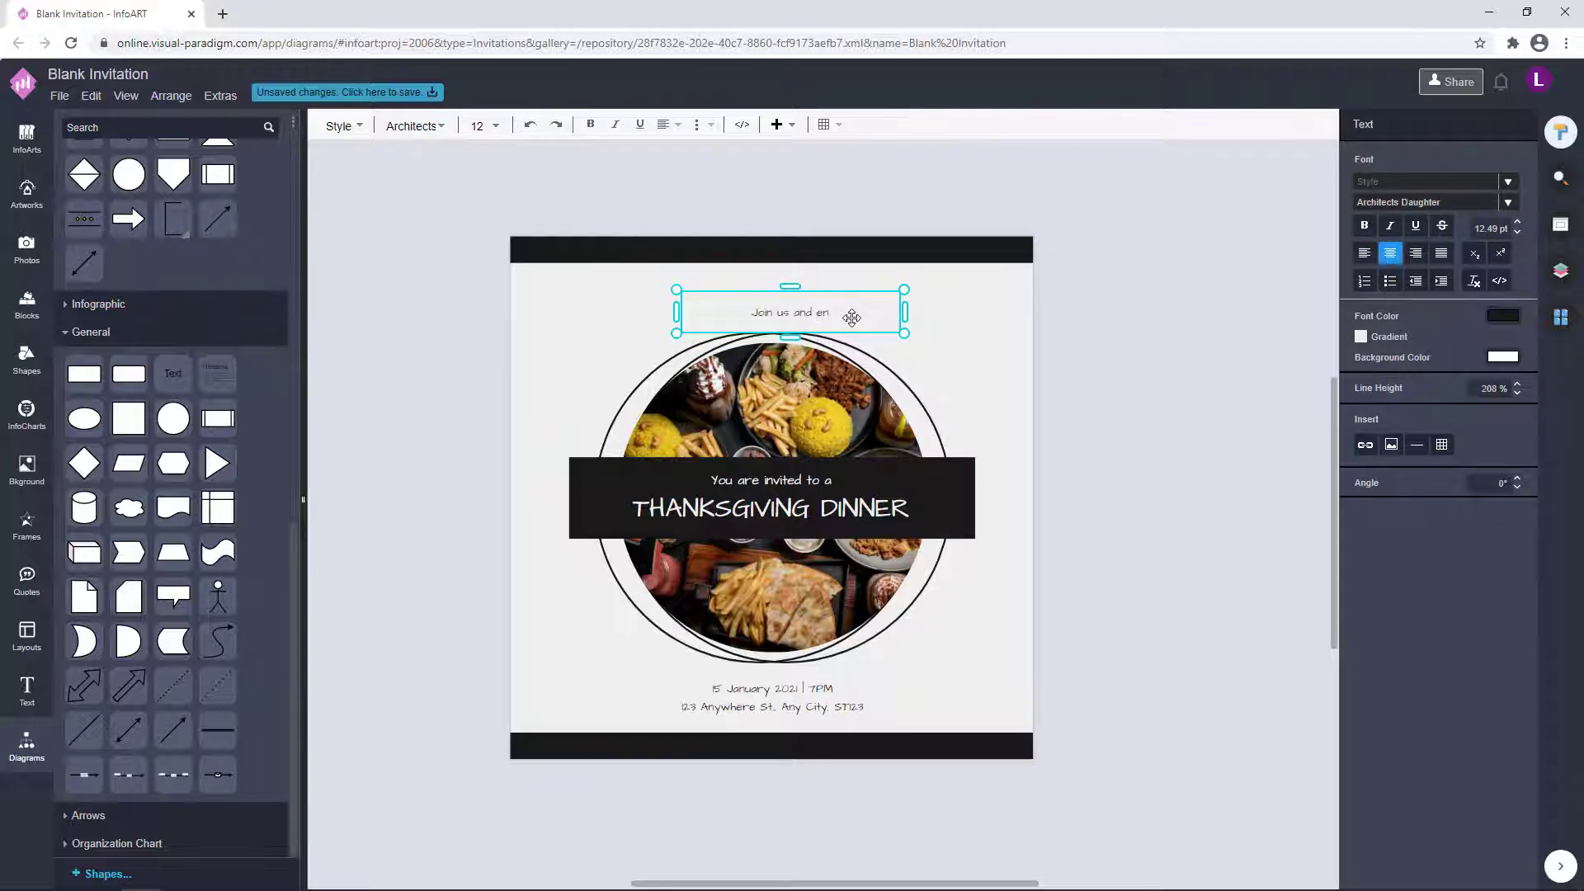
pyautogui.click(1156, 349)
# Step: Center the "Join us and enjoy the dinner" line horizontally between the top bar and the rings
pyautogui.moveTo(837, 313); pyautogui.dragTo(820, 295)
pyautogui.click(1061, 318)
pyautogui.click(837, 297)
pyautogui.click(1102, 396)
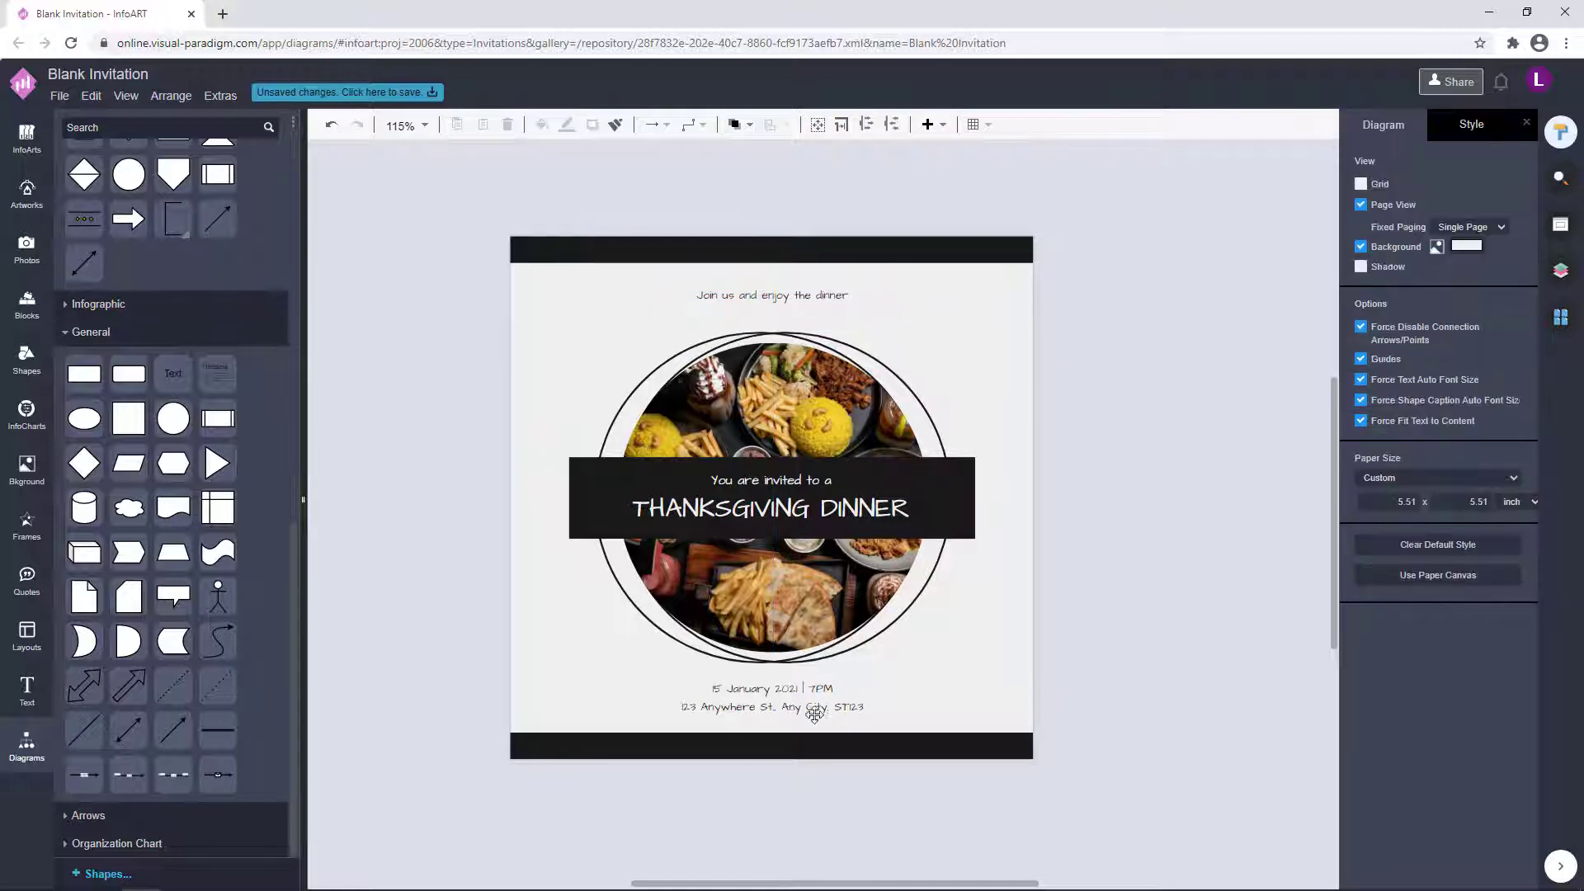
pyautogui.click(814, 716)
pyautogui.click(1097, 422)
pyautogui.click(829, 299)
pyautogui.click(1172, 344)
# Step: Move the photo, rings and title banner together slightly up
pyautogui.moveTo(1176, 669); pyautogui.dragTo(442, 302)
pyautogui.moveTo(723, 505); pyautogui.dragTo(725, 495)
pyautogui.click(1081, 363)
pyautogui.click(796, 698)
pyautogui.moveTo(1139, 670); pyautogui.dragTo(433, 310)
pyautogui.press('Up')
# Step: Nudge the "Join us and enjoy the dinner" line and the date and address text slightly up
pyautogui.click(810, 295)
pyautogui.press('Up')
pyautogui.click(1073, 652)
pyautogui.click(833, 701)
pyautogui.press('Up')
pyautogui.click(1156, 552)
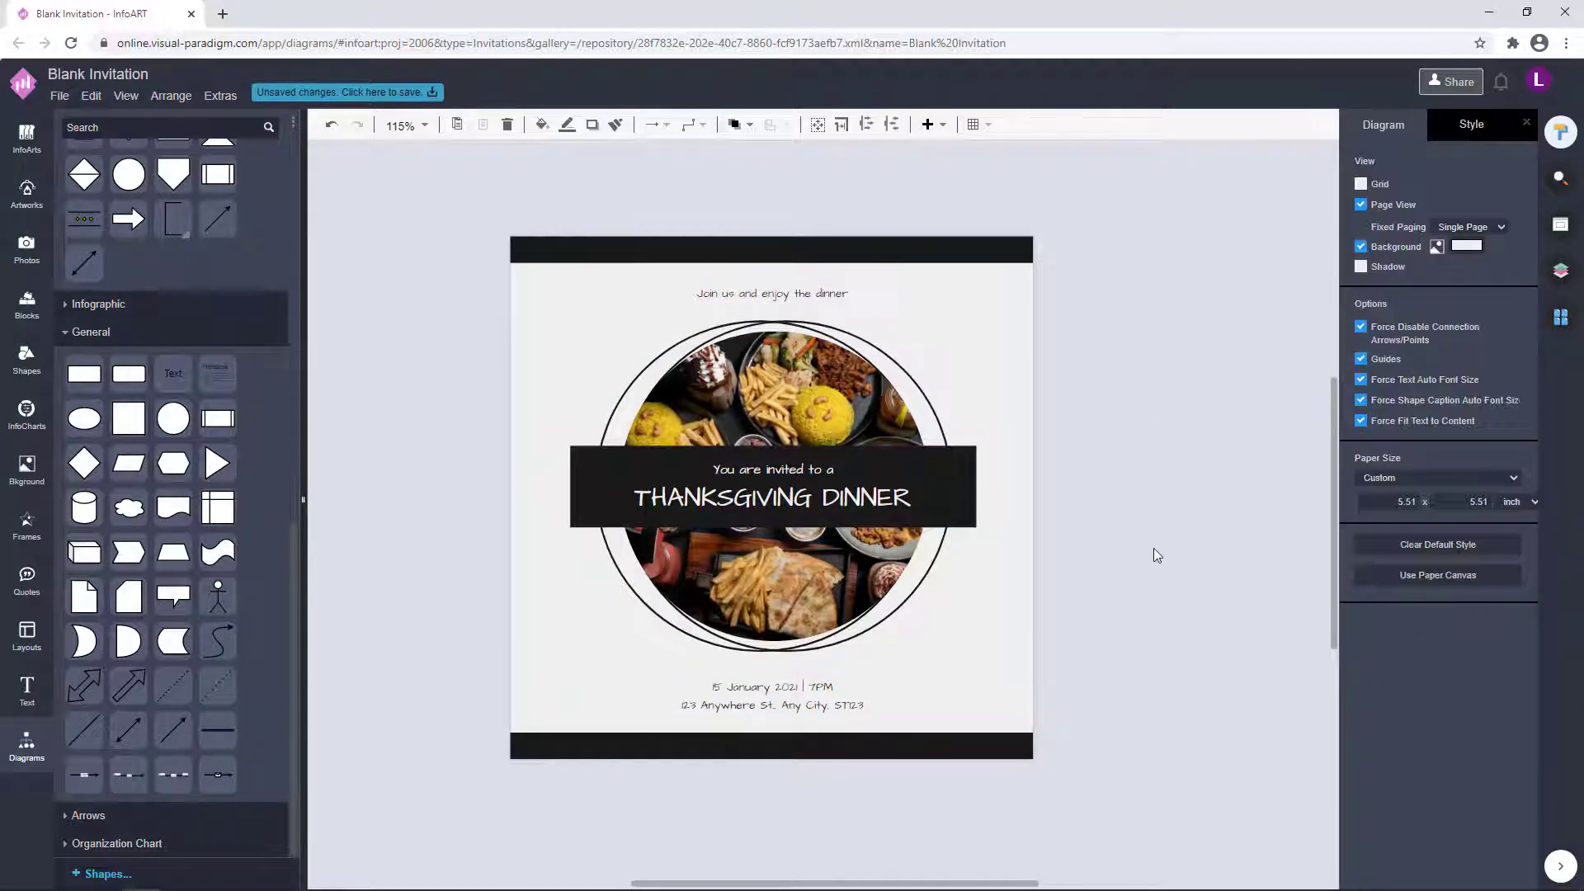
# Step: Set the font size of the date and address text to 13 pt
pyautogui.doubleClick(867, 701)
pyautogui.click(1488, 230)
pyautogui.press('Return')
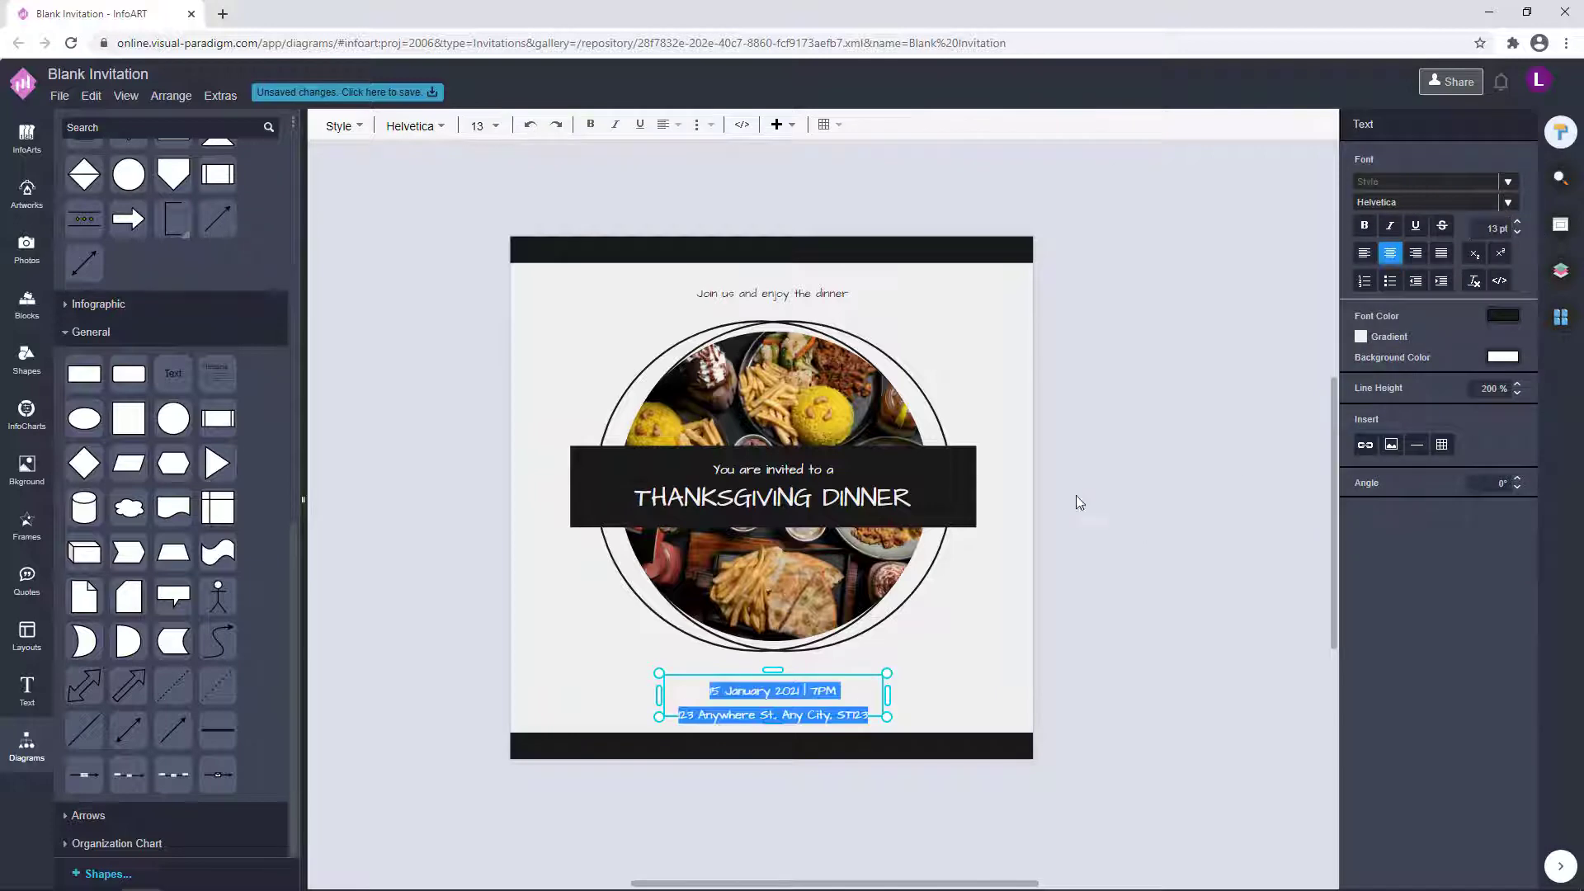
pyautogui.click(1078, 502)
# Step: Set the line height of the date and address text to 150%
pyautogui.doubleClick(813, 703)
pyautogui.click(1518, 392)
pyautogui.click(1518, 391)
pyautogui.click(1517, 392)
pyautogui.click(1517, 392)
pyautogui.click(1517, 392)
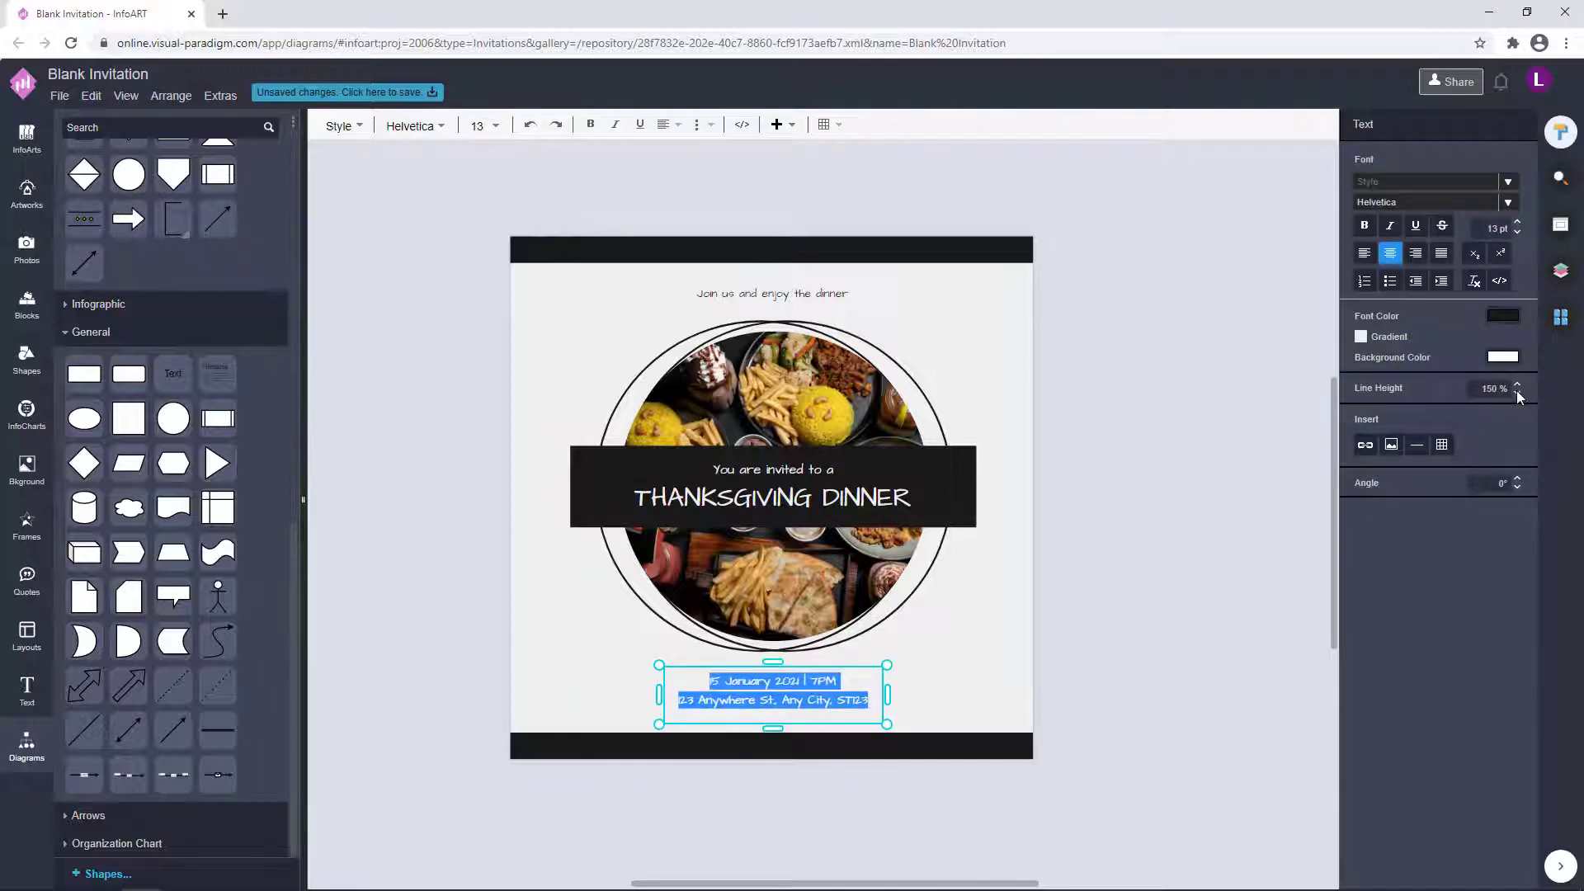
pyautogui.click(1155, 655)
pyautogui.click(797, 700)
# Step: Enlarge the font of the "Join us and enjoy the dinner" line slightly
pyautogui.doubleClick(813, 295)
pyautogui.click(1490, 228)
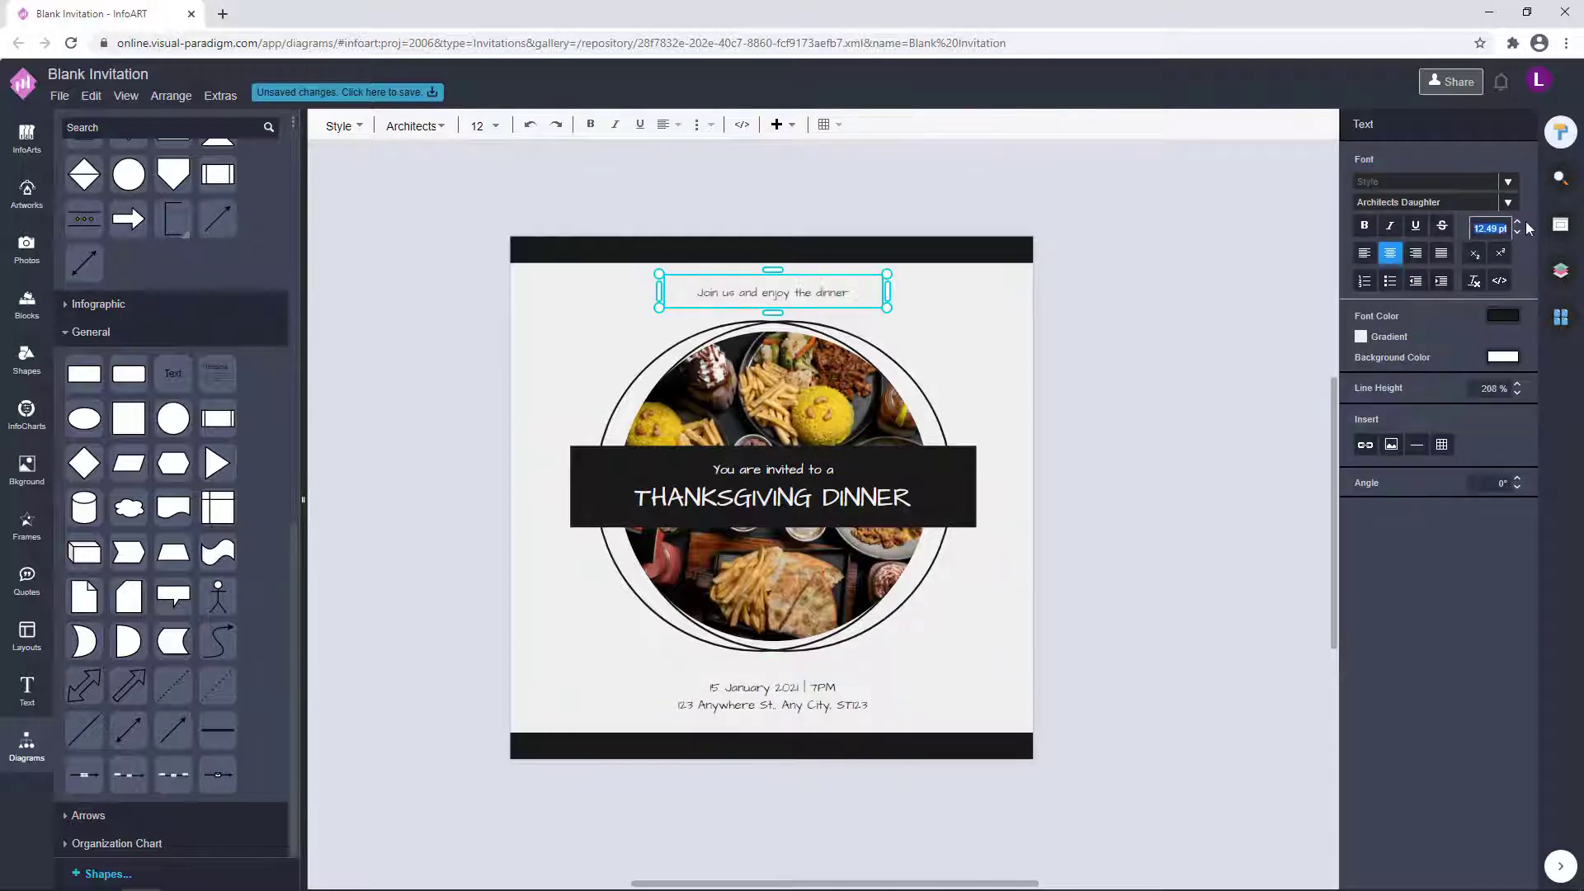
pyautogui.press('Return')
pyautogui.click(1085, 597)
pyautogui.doubleClick(797, 295)
pyautogui.click(1090, 495)
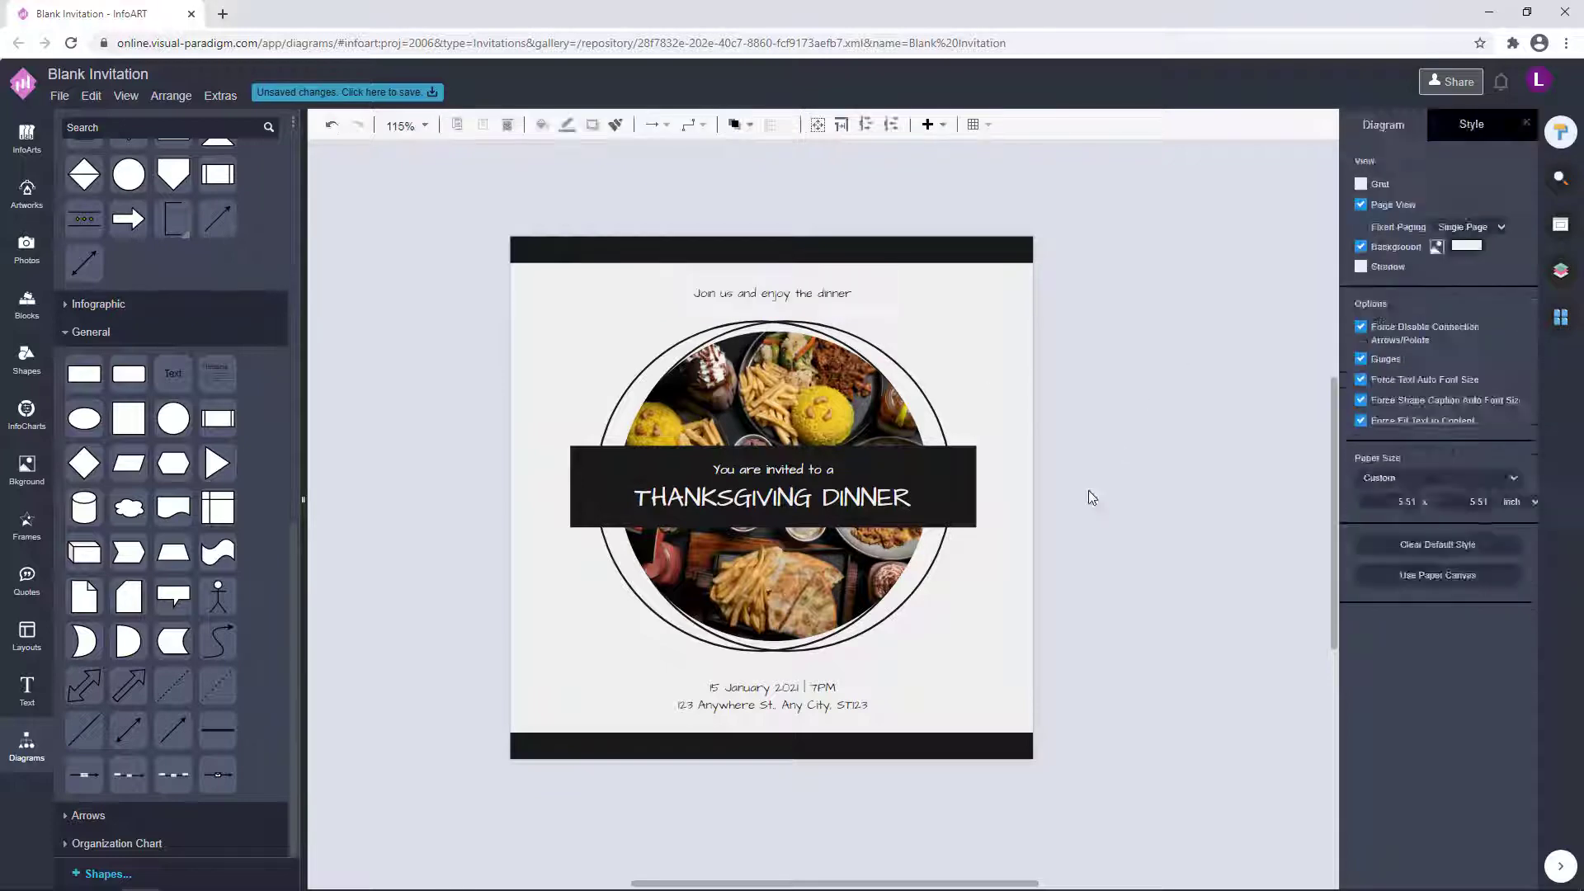
# Step: Nudge the date and address text slightly up, and shift it and the "Join us and enjoy the dinner" line slightly right
pyautogui.doubleClick(827, 686)
pyautogui.click(1082, 595)
pyautogui.click(1082, 594)
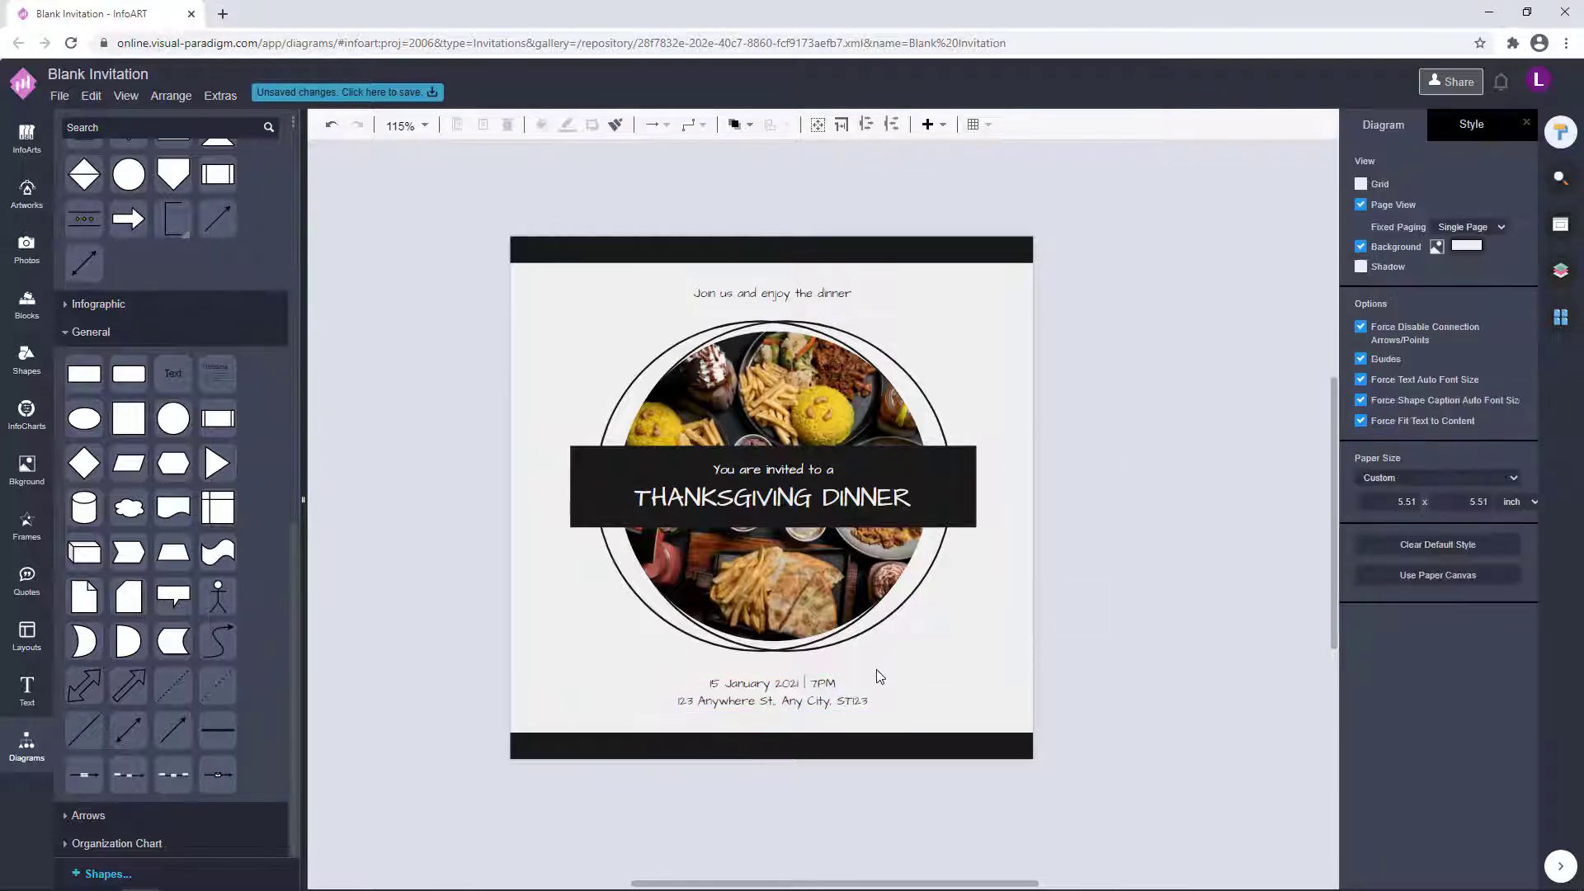
pyautogui.click(802, 679)
pyautogui.click(1206, 477)
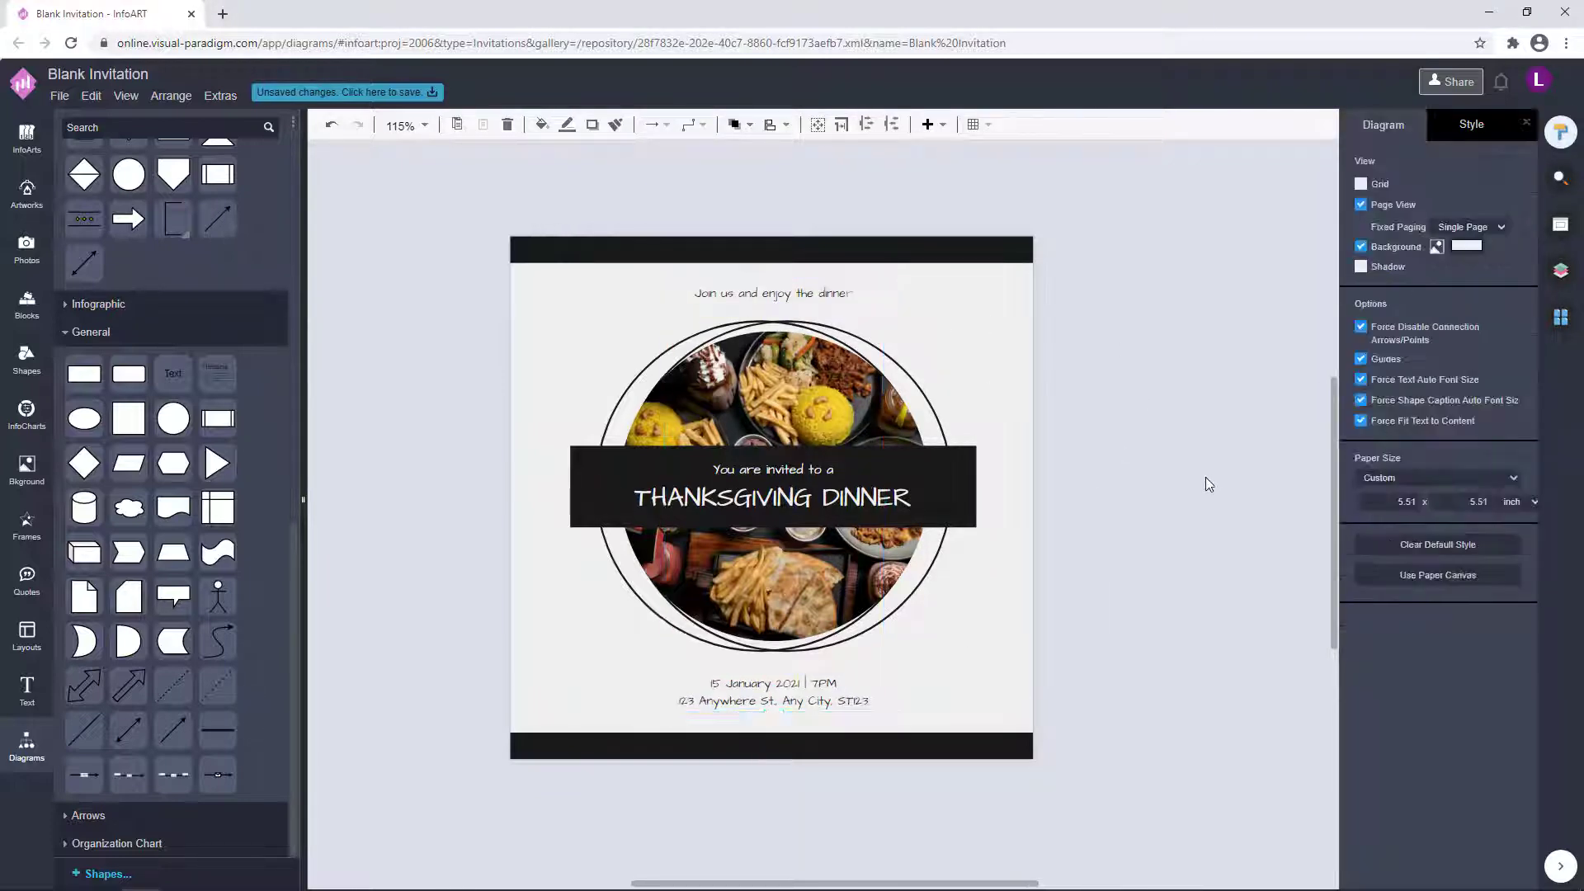
pyautogui.click(806, 461)
pyautogui.click(1135, 459)
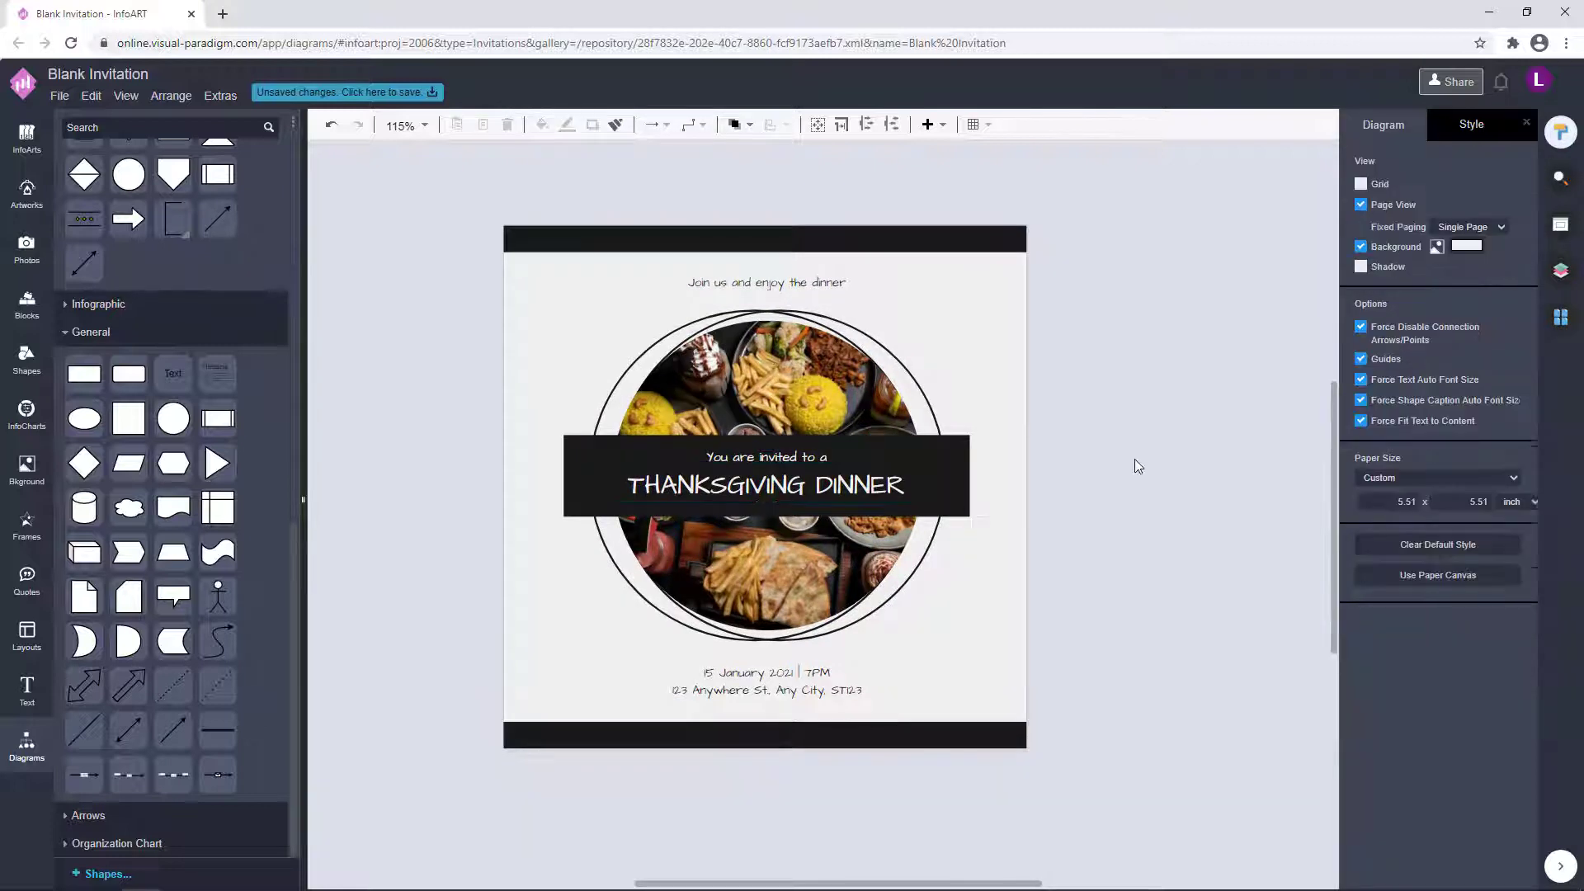
# Step: Scale the new small circle to 7 pt beside the page and fill it with dark colour 191919
pyautogui.moveTo(404, 395); pyautogui.dragTo(417, 408)
pyautogui.moveTo(454, 446); pyautogui.dragTo(394, 385)
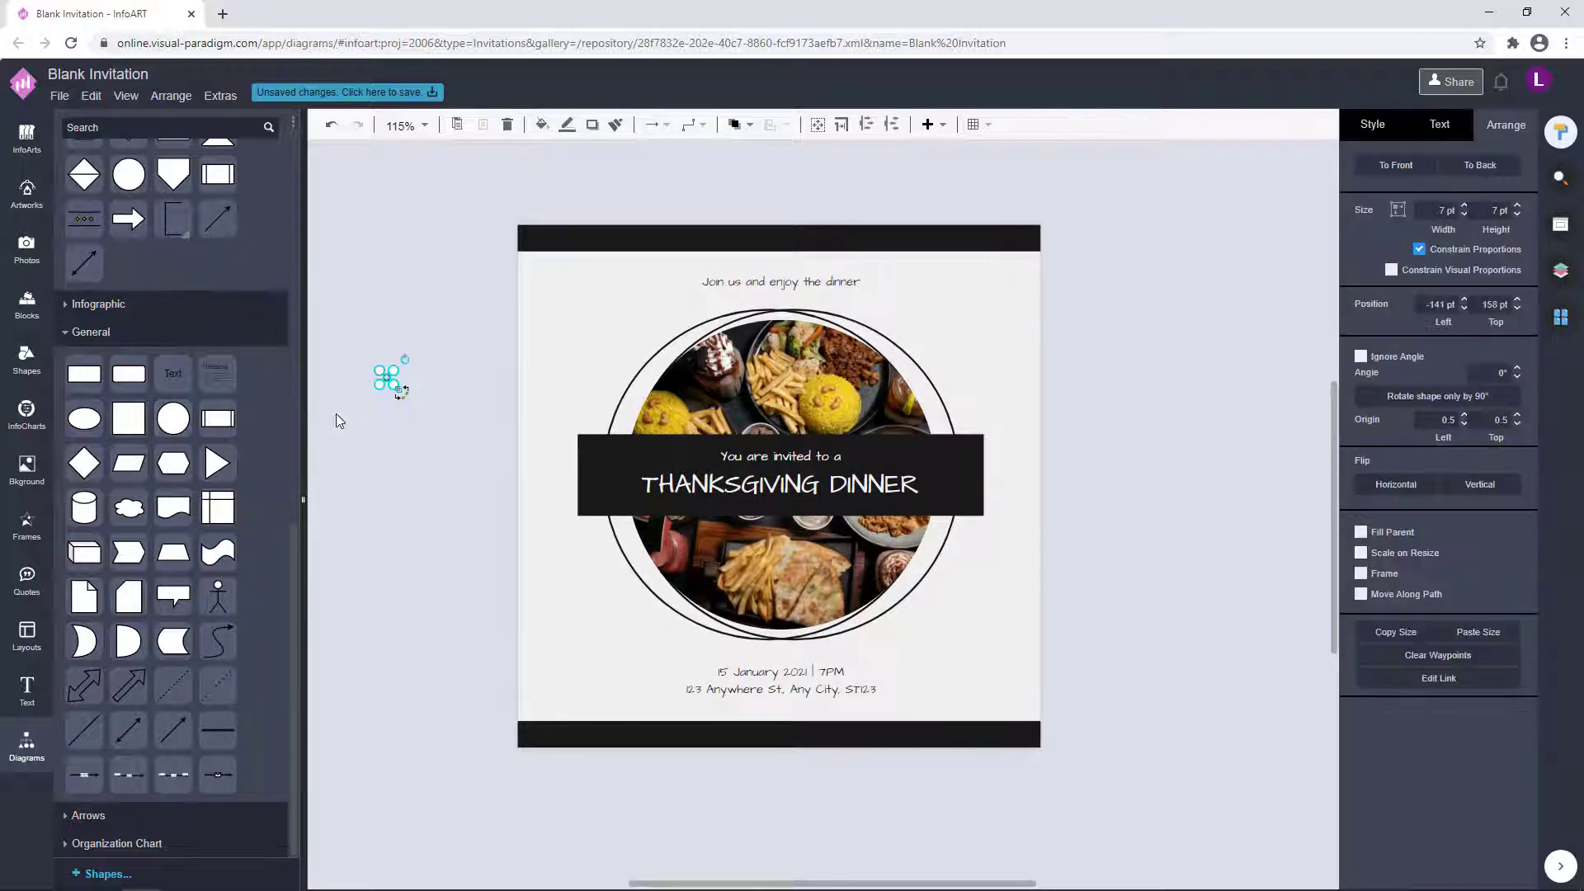
pyautogui.click(1360, 134)
pyautogui.click(1361, 240)
pyautogui.click(1502, 241)
pyautogui.click(1527, 457)
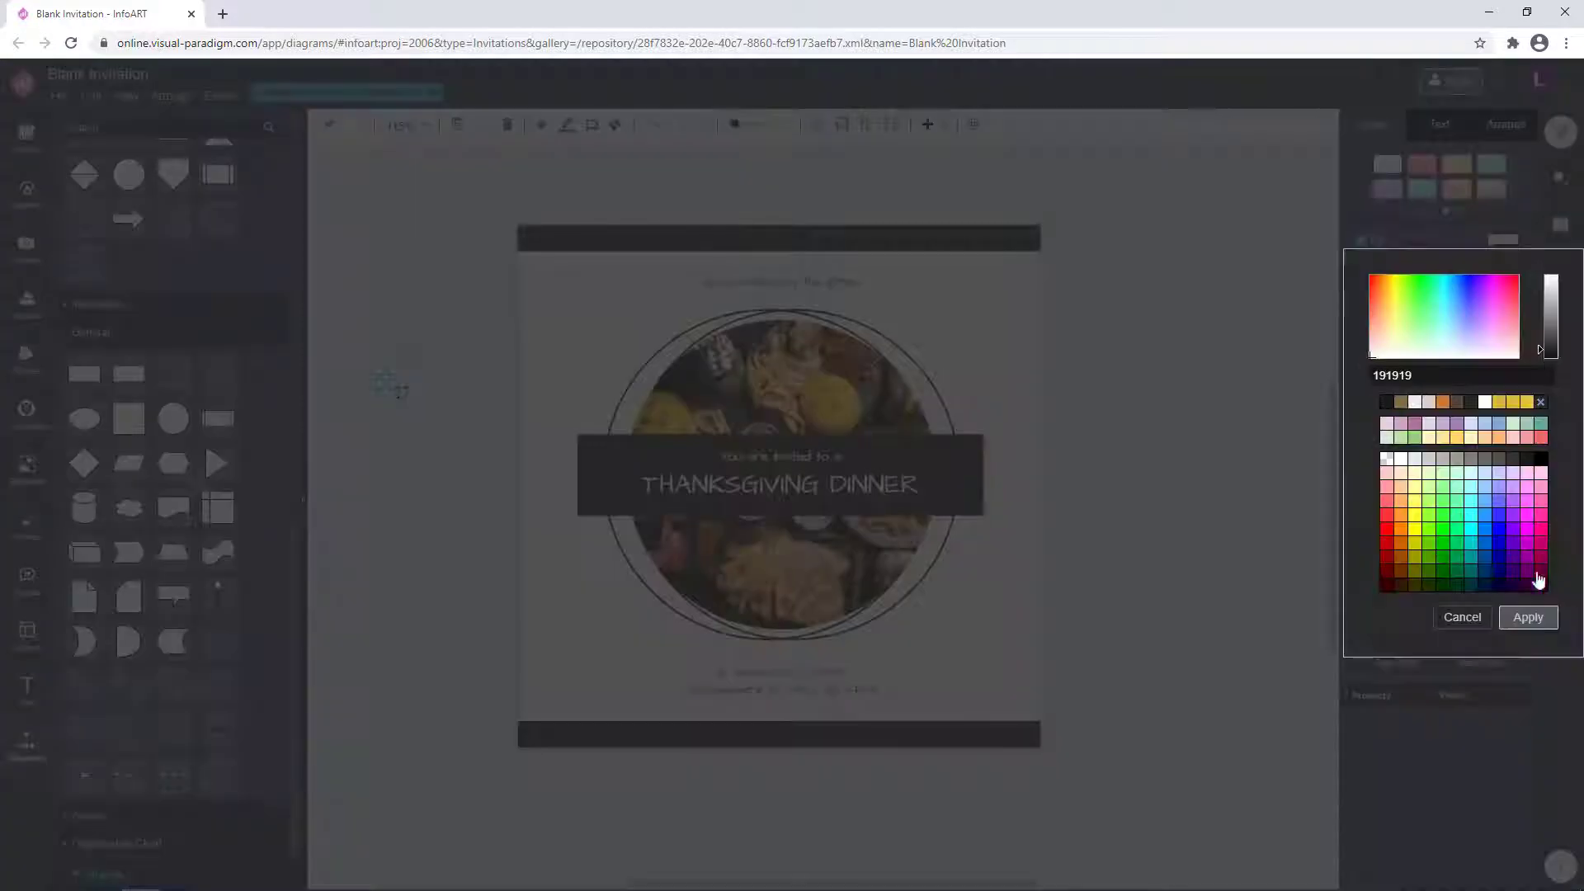
pyautogui.click(1528, 618)
pyautogui.click(405, 399)
# Step: Place the small dark circle in the page's upper-left corner, just below the top bar
pyautogui.scroll(3, 405, 400)
pyautogui.moveTo(375, 360); pyautogui.dragTo(603, 190)
pyautogui.moveTo(460, 152); pyautogui.dragTo(498, 463)
pyautogui.click(498, 463)
pyautogui.moveTo(639, 500); pyautogui.dragTo(624, 467)
pyautogui.scroll(-4, 487, 512)
pyautogui.scroll(2, 520, 538)
pyautogui.click(552, 512)
pyautogui.scroll(2, 552, 512)
pyautogui.click(501, 479)
pyautogui.scroll(-3, 502, 480)
pyautogui.moveTo(516, 560); pyautogui.dragTo(539, 438)
pyautogui.scroll(2, 540, 444)
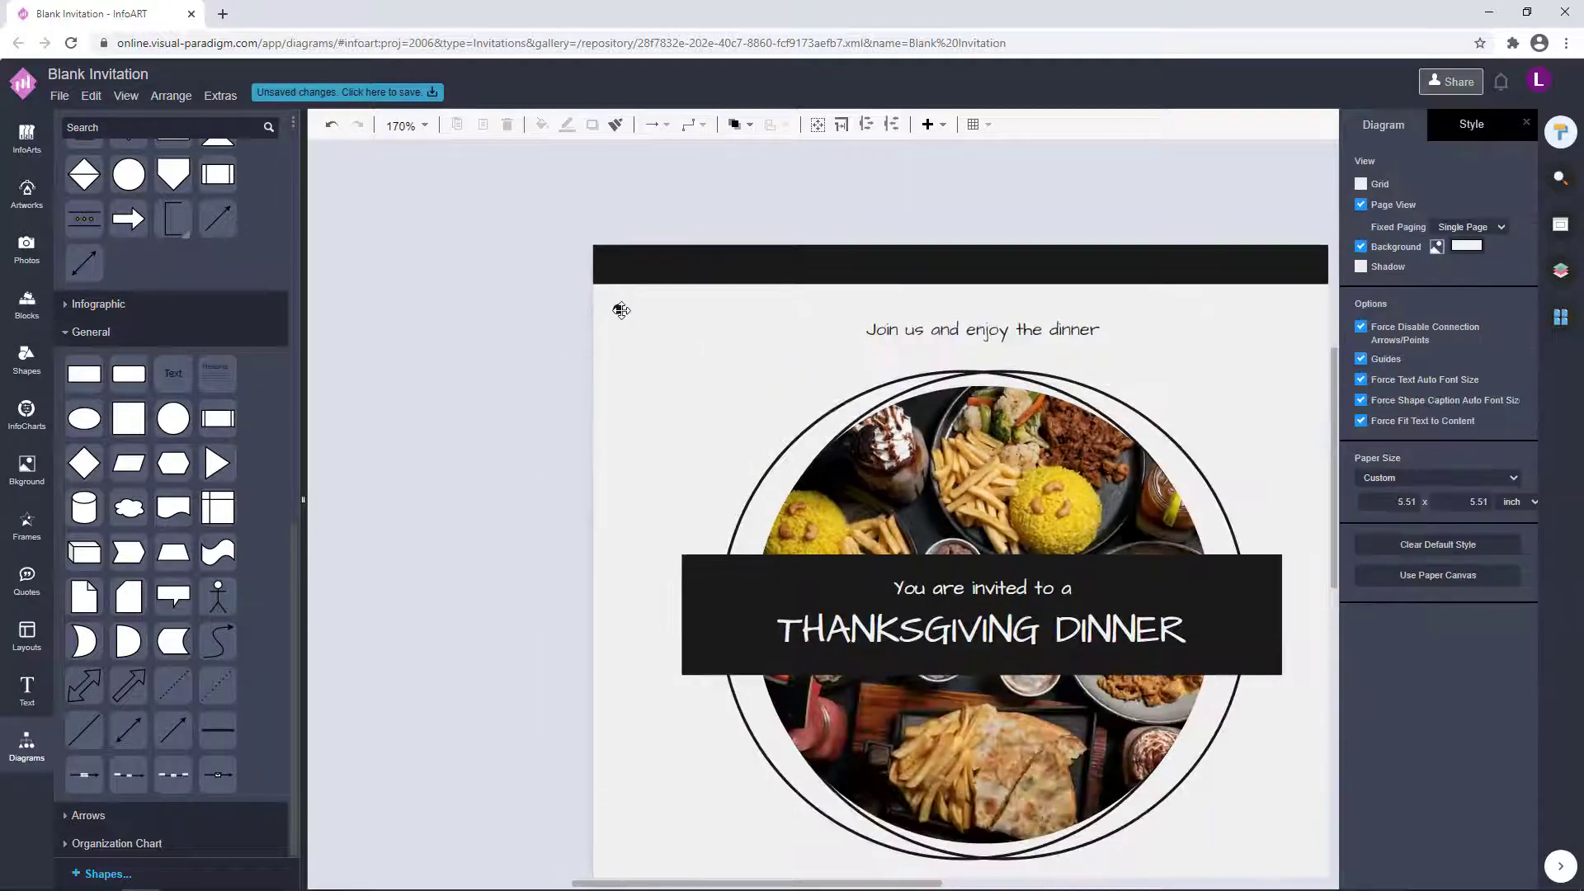
# Step: Duplicate the corner dot and place the copy in the lower-left corner, just above the bottom bar
pyautogui.moveTo(619, 309); pyautogui.dragTo(619, 533)
pyautogui.scroll(-4, 623, 462)
pyautogui.click(592, 189)
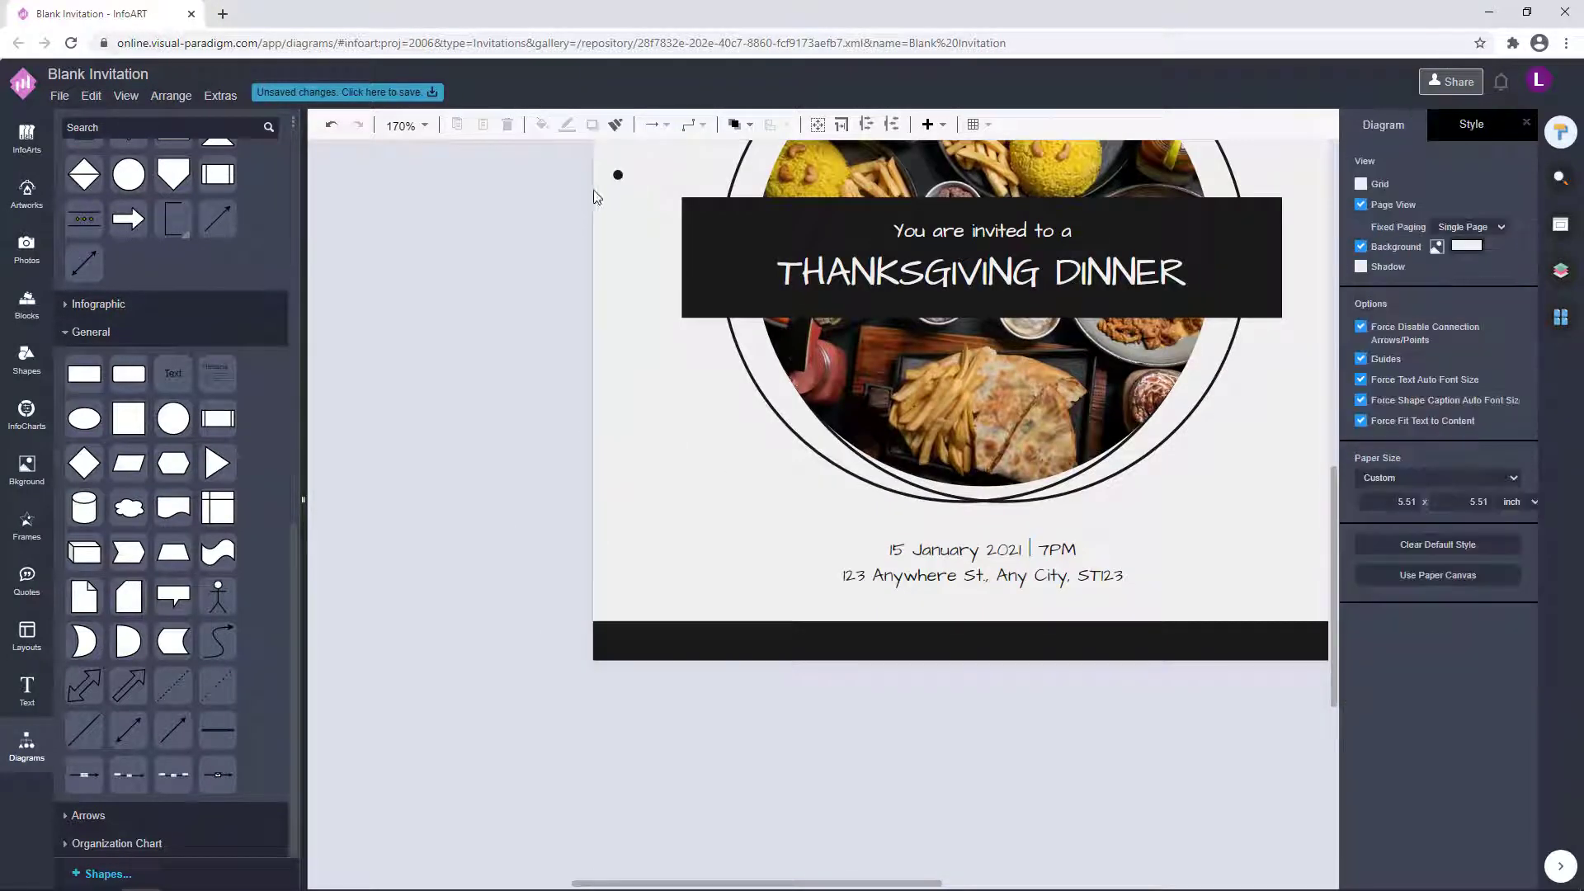
pyautogui.moveTo(619, 175); pyautogui.dragTo(644, 602)
pyautogui.click(445, 413)
pyautogui.scroll(-3, 446, 409)
pyautogui.moveTo(444, 409); pyautogui.dragTo(451, 534)
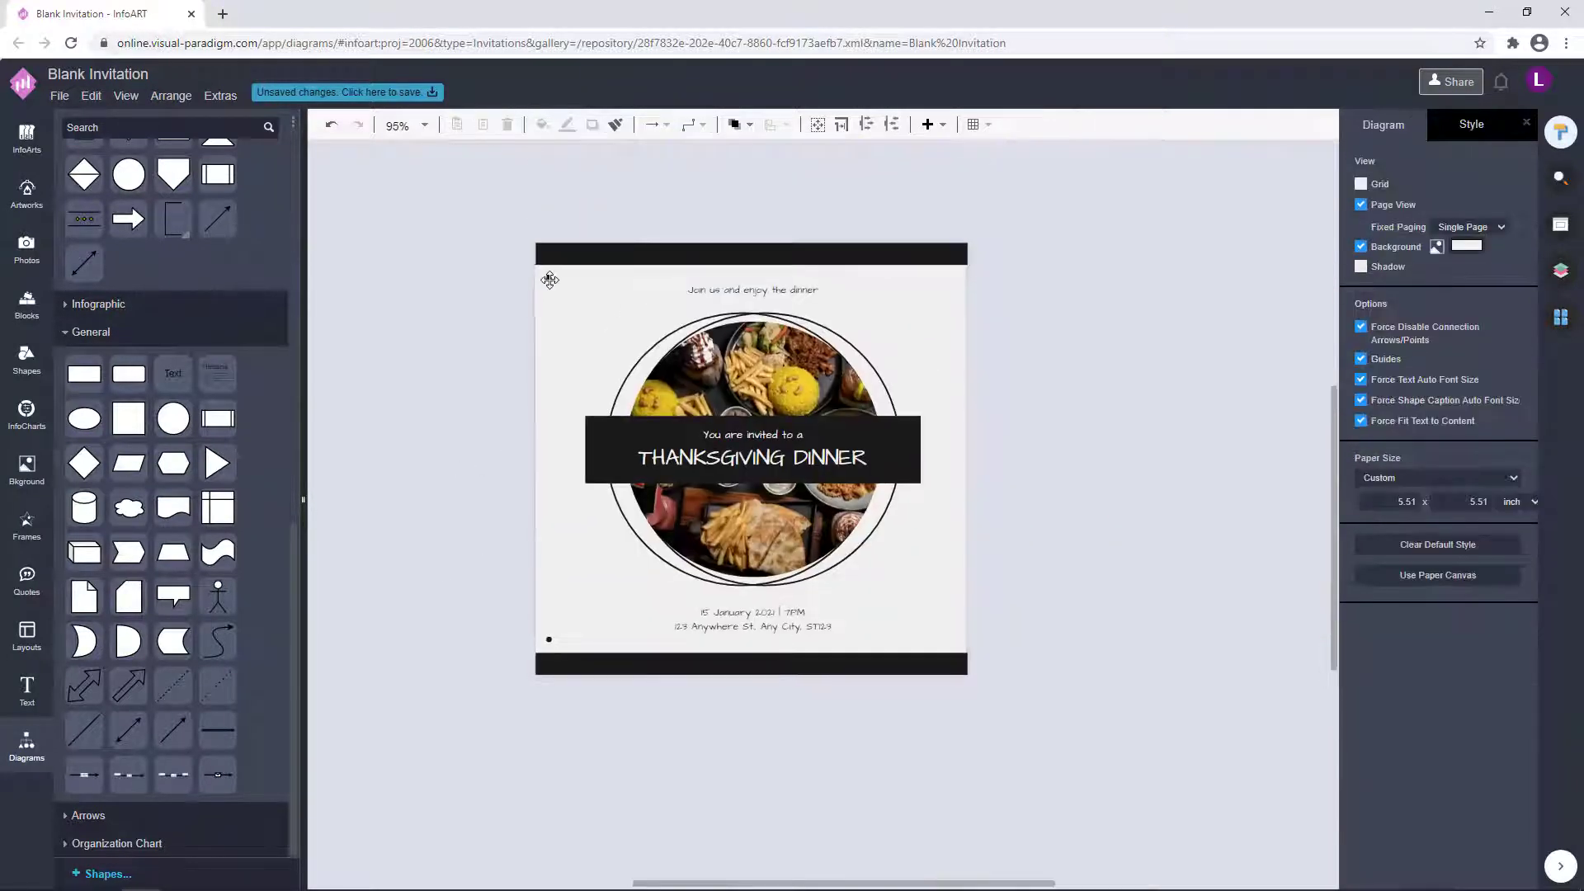
# Step: Copy both left corner dots and paste the pair in the empty area beside the page
pyautogui.moveTo(503, 265); pyautogui.dragTo(567, 682)
pyautogui.hotkey('ctrl', 'c')
pyautogui.click(452, 489)
pyautogui.hotkey('ctrl', 'v')
pyautogui.scroll(2, 452, 518)
pyautogui.moveTo(453, 465); pyautogui.dragTo(1292, 253)
pyautogui.hotkey('ctrl', 'z')
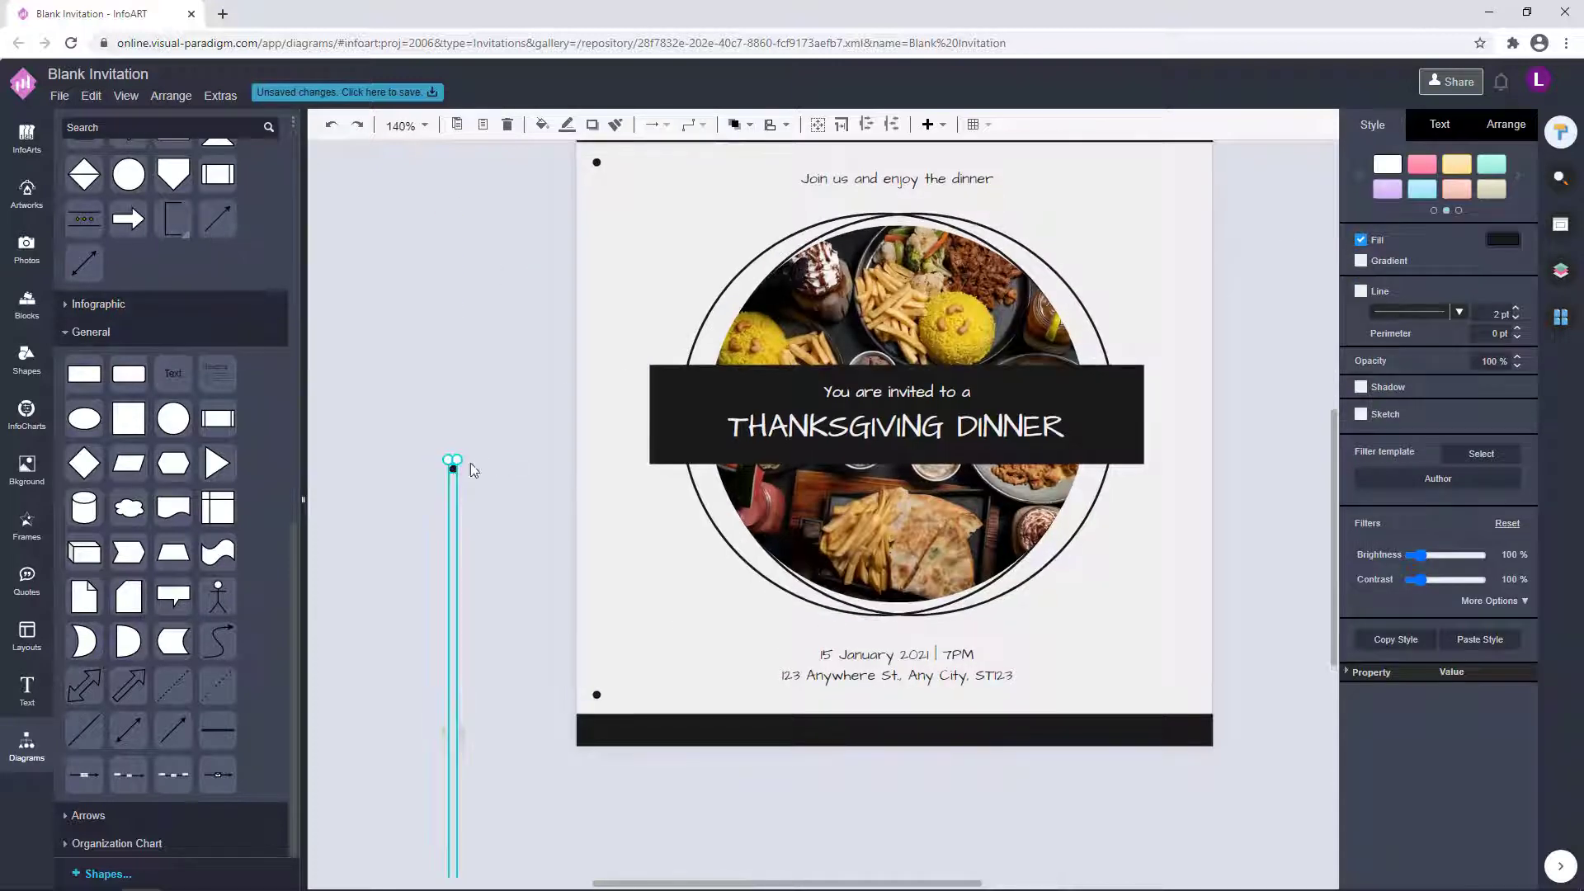
pyautogui.click(513, 463)
# Step: Move the pasted pair of dots across the canvas to the right side of the page
pyautogui.scroll(-4, 513, 464)
pyautogui.moveTo(505, 866); pyautogui.dragTo(1295, 256)
pyautogui.scroll(8, 472, 501)
pyautogui.moveTo(1121, 453); pyautogui.dragTo(481, 461)
pyautogui.moveTo(655, 264); pyautogui.dragTo(1255, 226)
pyautogui.moveTo(1131, 322); pyautogui.dragTo(478, 412)
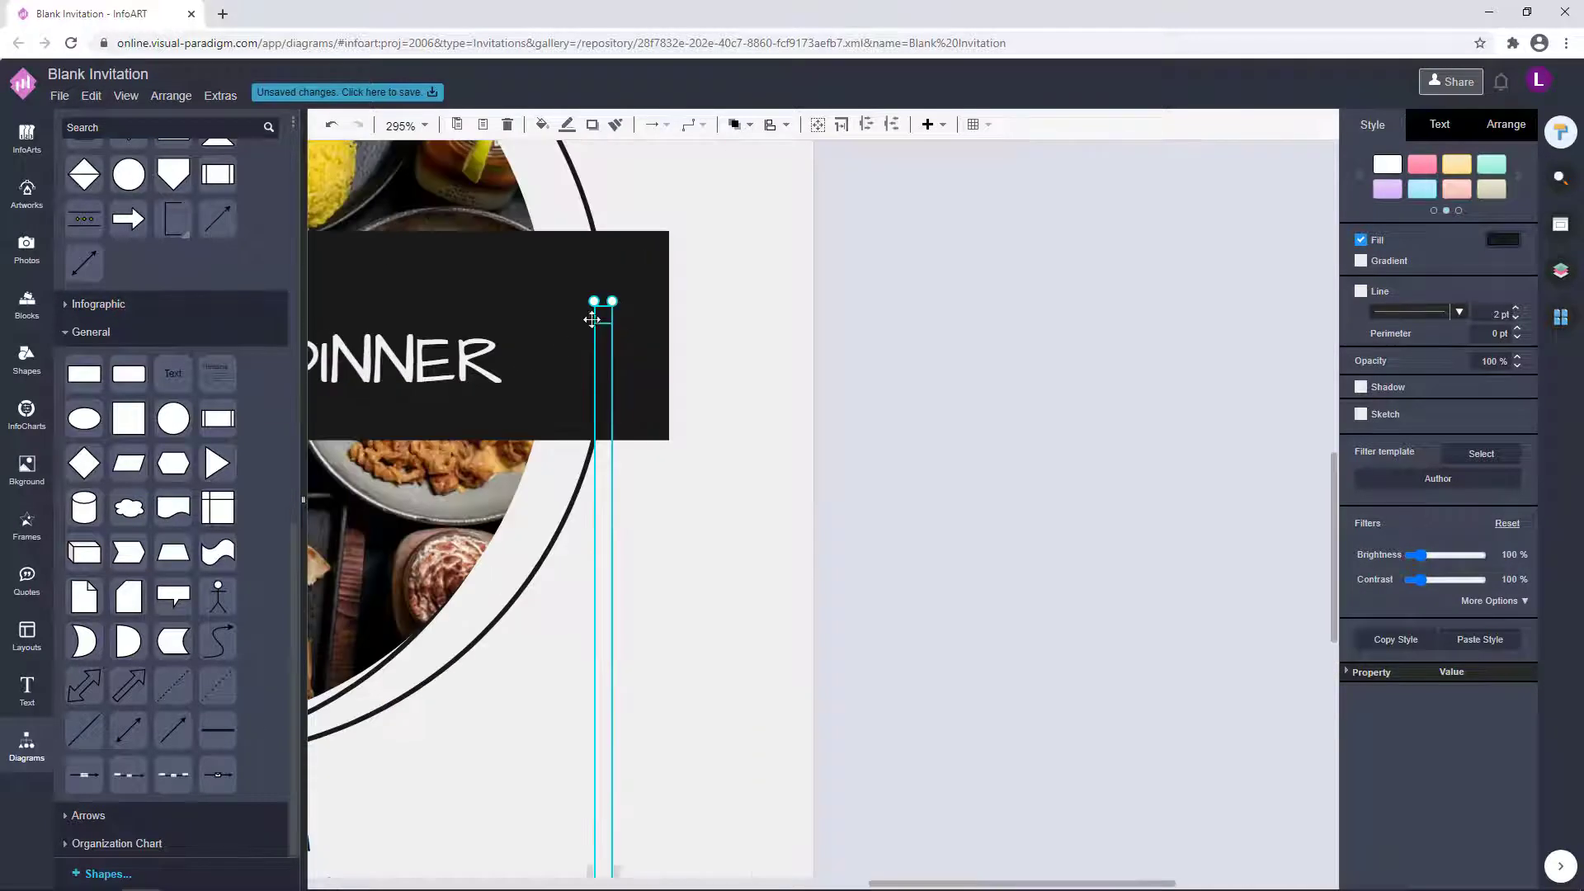
pyautogui.moveTo(599, 319); pyautogui.dragTo(800, 723)
pyautogui.hotkey('ctrl', 'z')
pyautogui.click(800, 724)
pyautogui.scroll(-4, 925, 667)
pyautogui.scroll(-4, 927, 653)
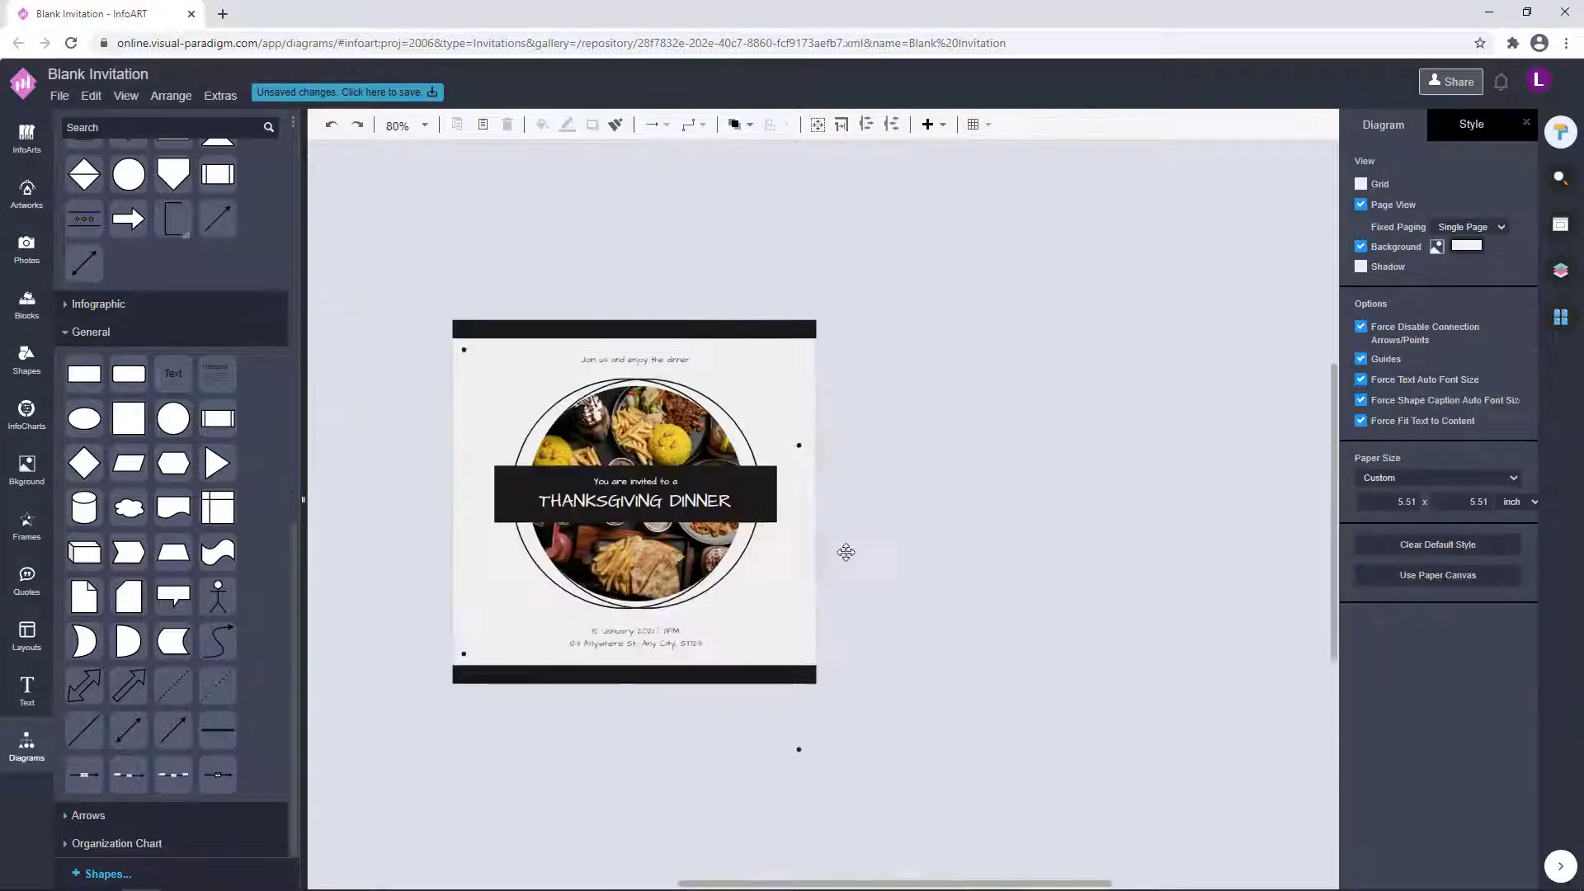
# Step: Move the pasted pair up so its dots sit in the page's upper-right and lower-right corners
pyautogui.click(800, 446)
pyautogui.scroll(5, 841, 513)
pyautogui.scroll(5, 841, 513)
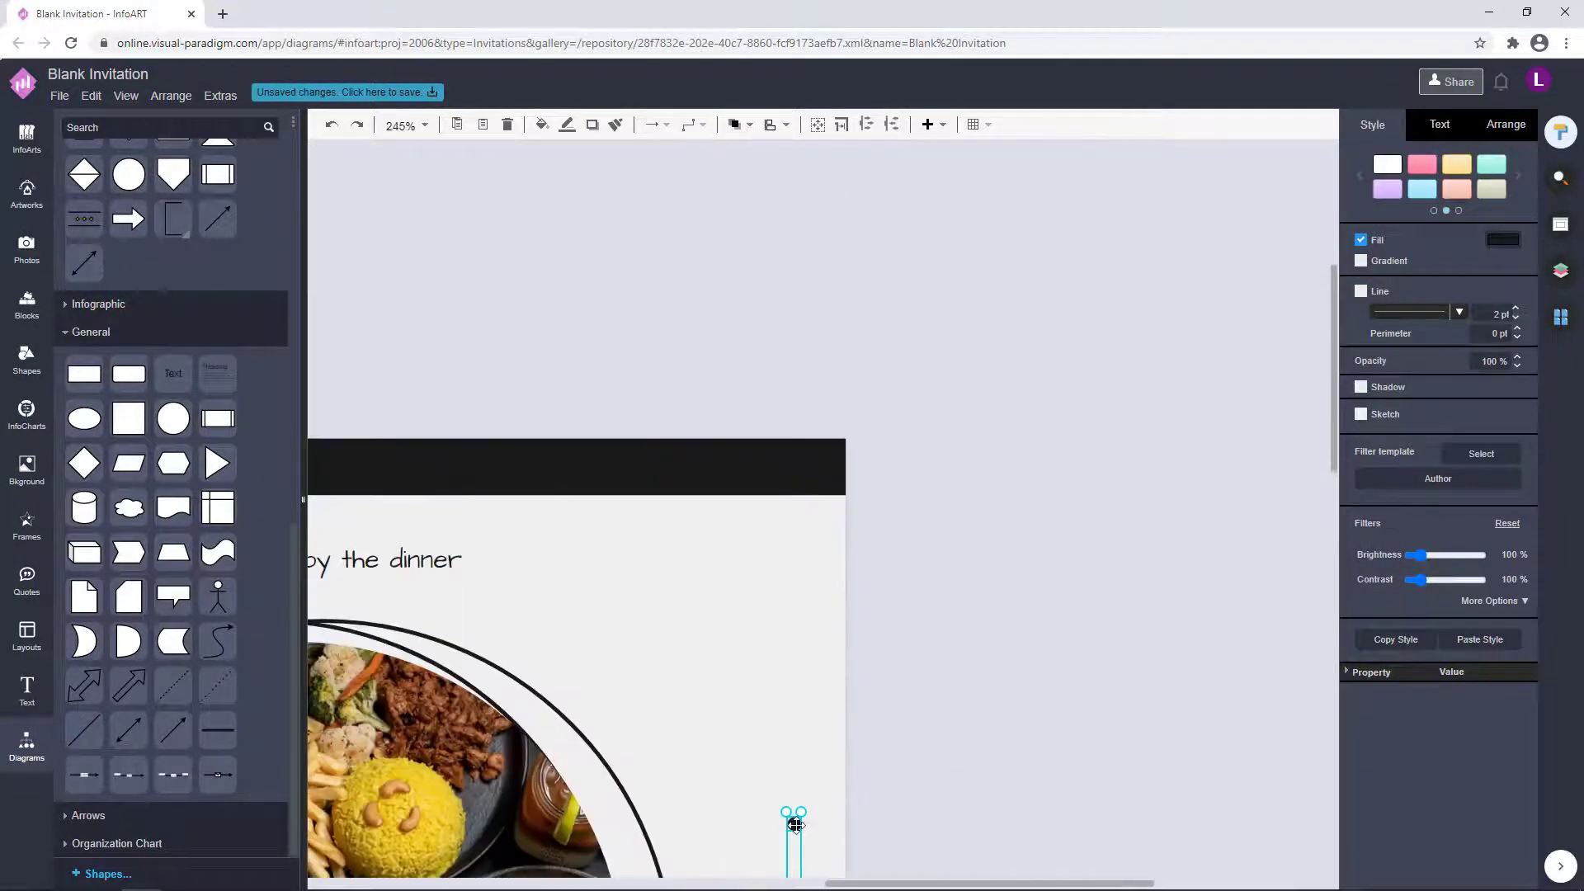
pyautogui.moveTo(795, 825); pyautogui.dragTo(812, 534)
pyautogui.scroll(-4, 954, 531)
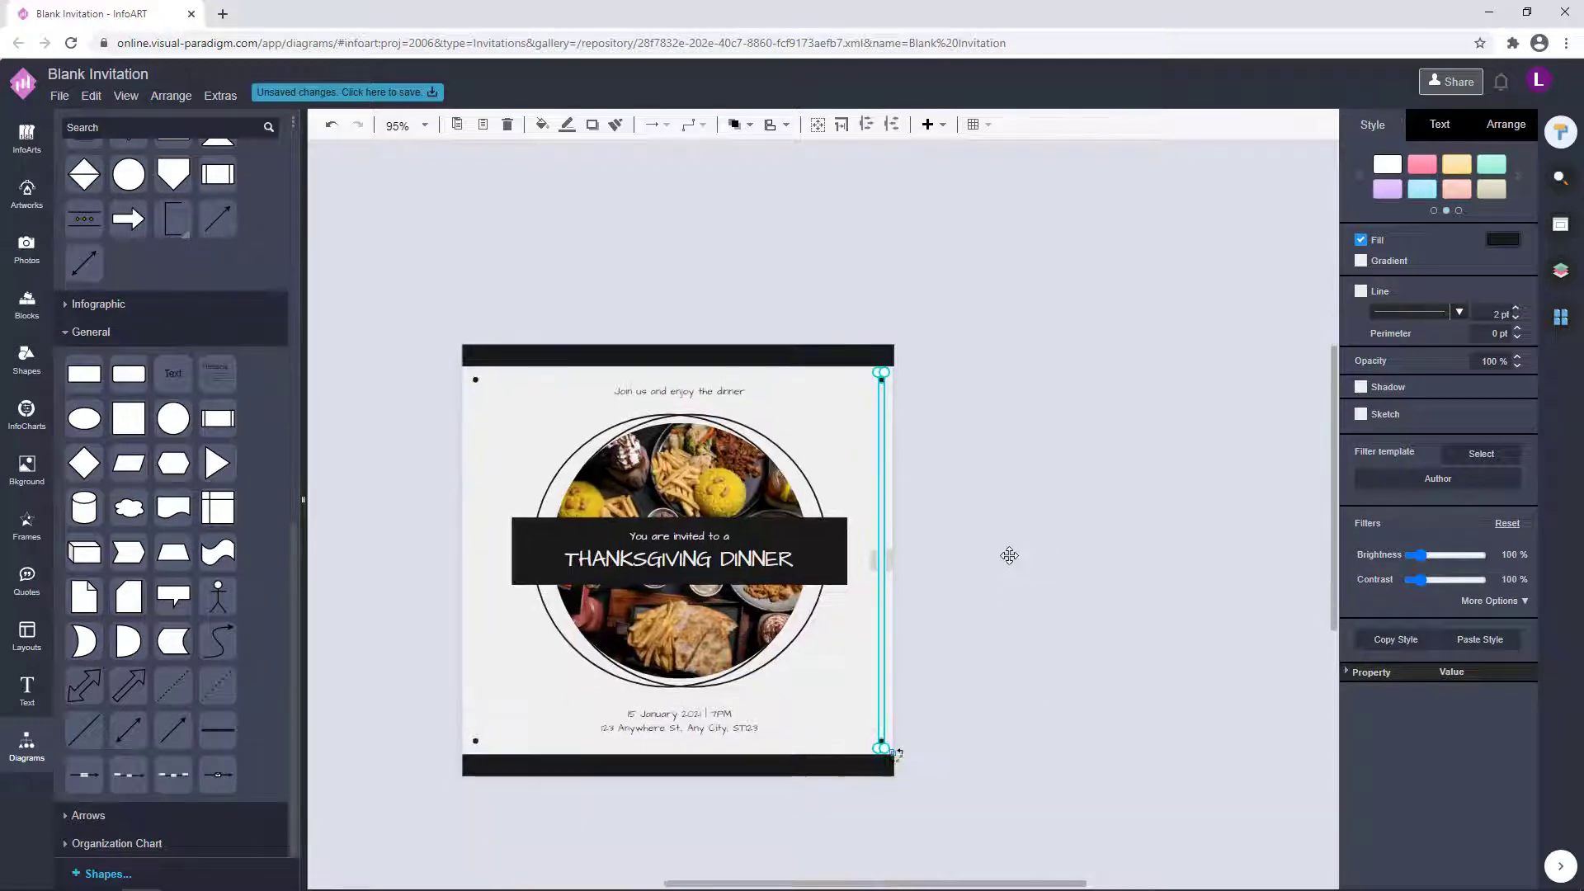
pyautogui.click(1009, 555)
pyautogui.click(882, 373)
pyautogui.click(881, 484)
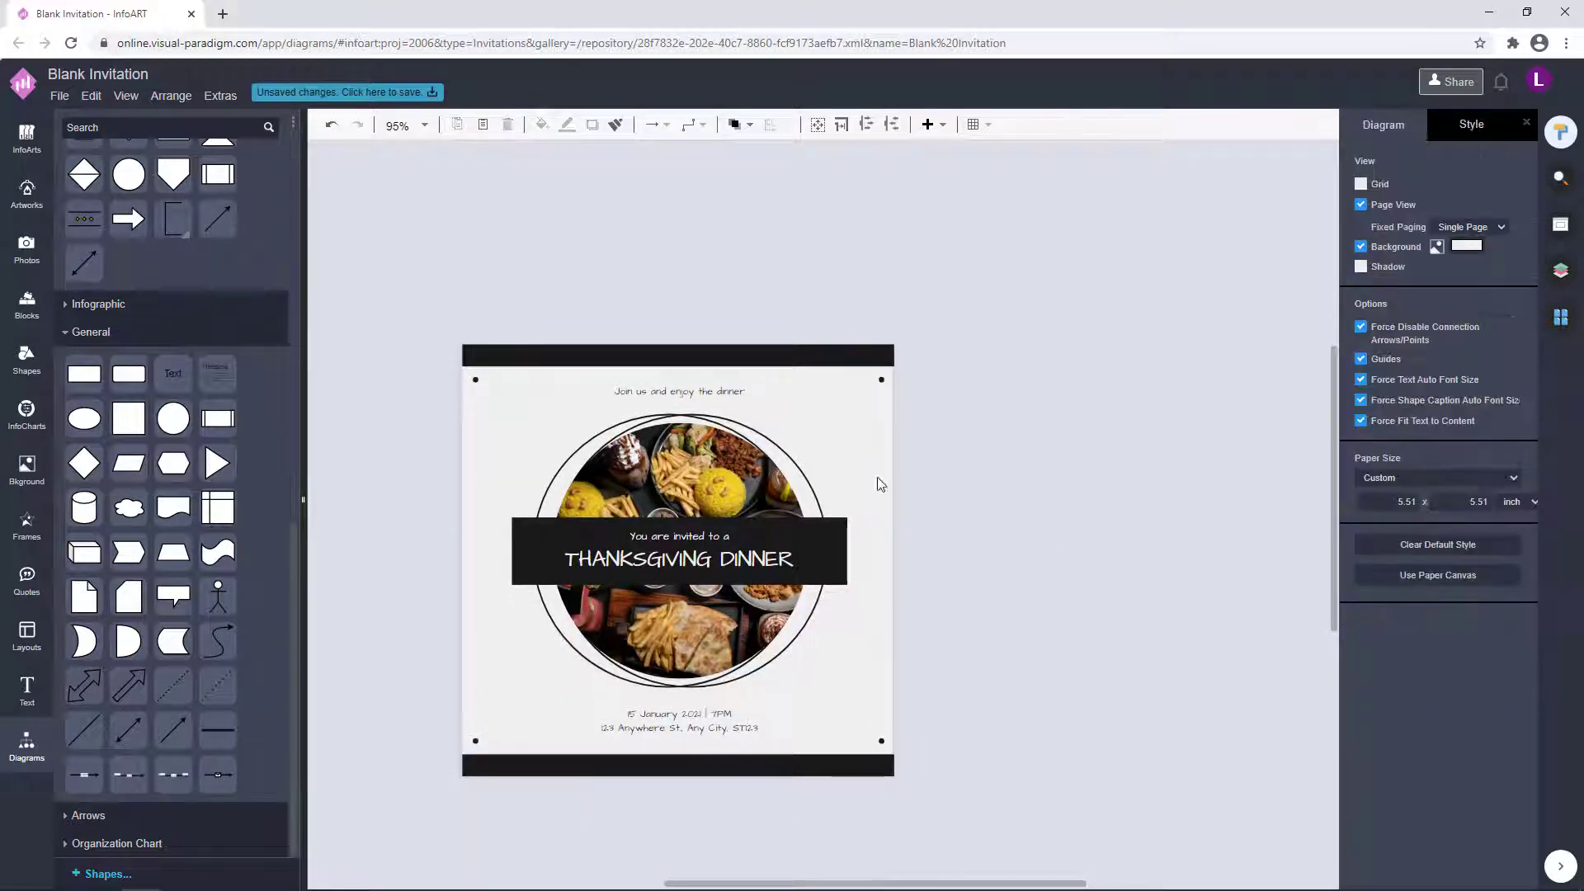
# Step: Align the two upper corner dots by their top edges, and select the two lower corner dots together
pyautogui.click(474, 381)
pyautogui.keyDown('shift'); pyautogui.click(882, 381); pyautogui.keyUp('shift')
pyautogui.click(1523, 127)
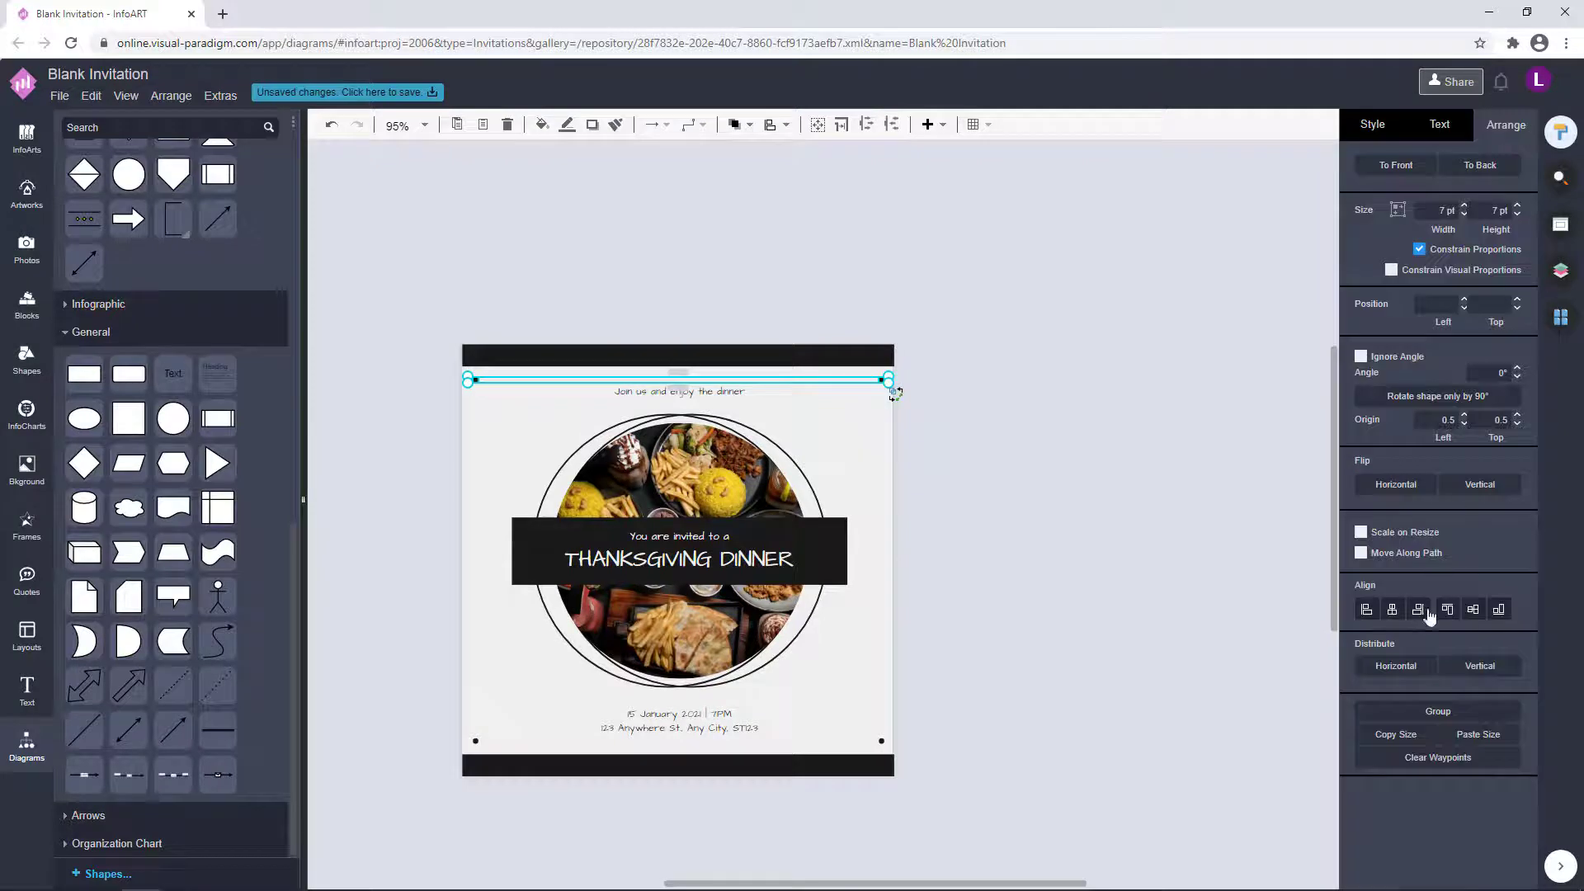
pyautogui.click(1447, 609)
pyautogui.click(476, 741)
pyautogui.keyDown('shift'); pyautogui.click(881, 741); pyautogui.keyUp('shift')
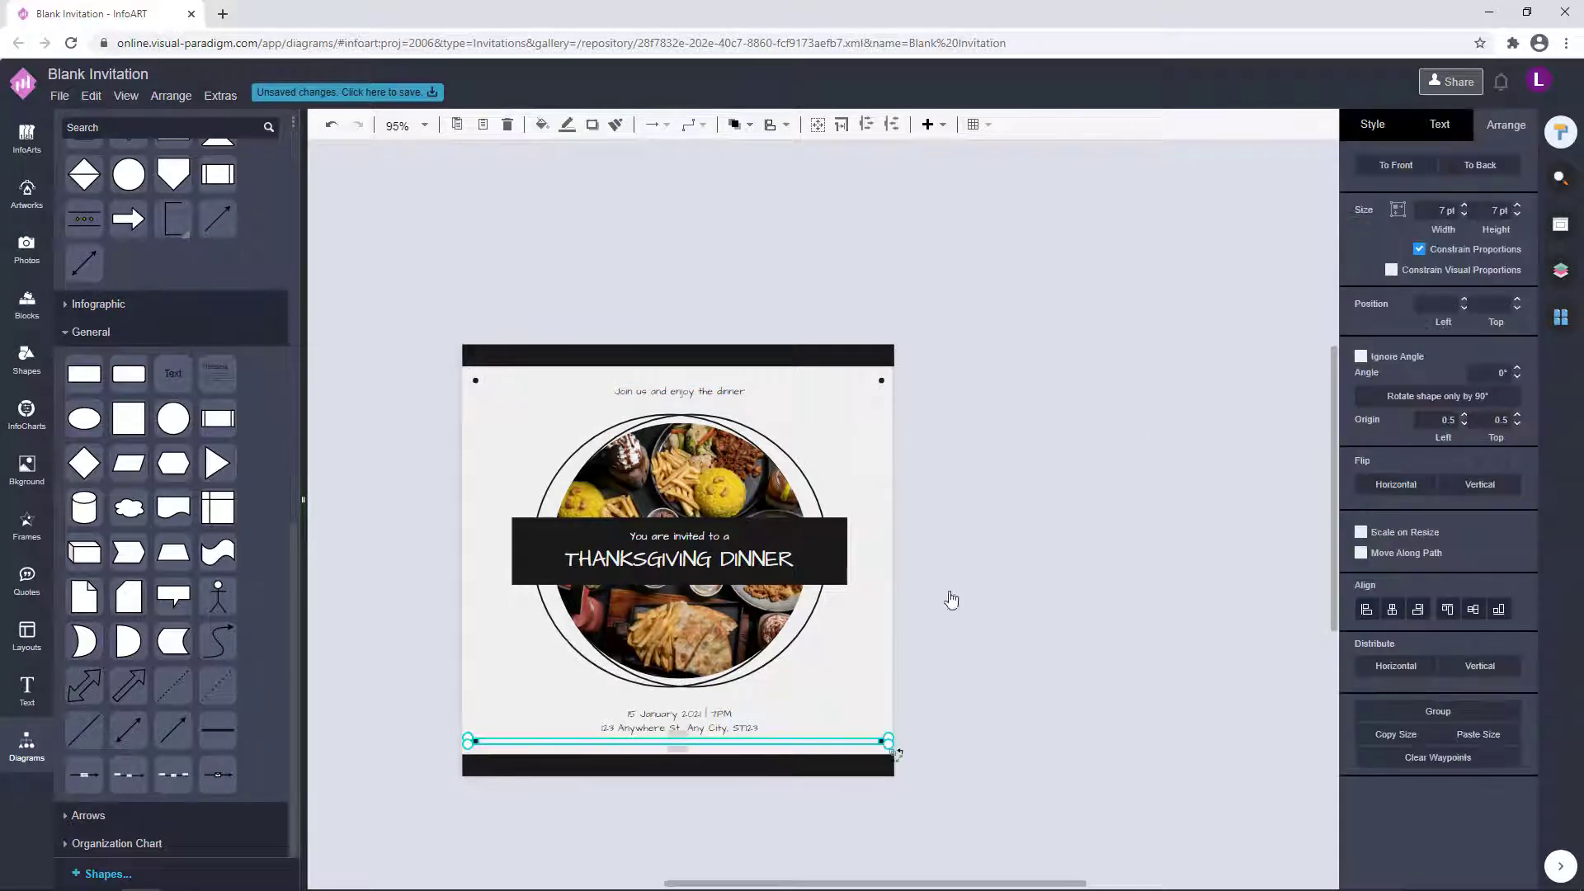
# Step: Align the two left corner dots on their vertical centre line
pyautogui.click(477, 380)
pyautogui.doubleClick(475, 741)
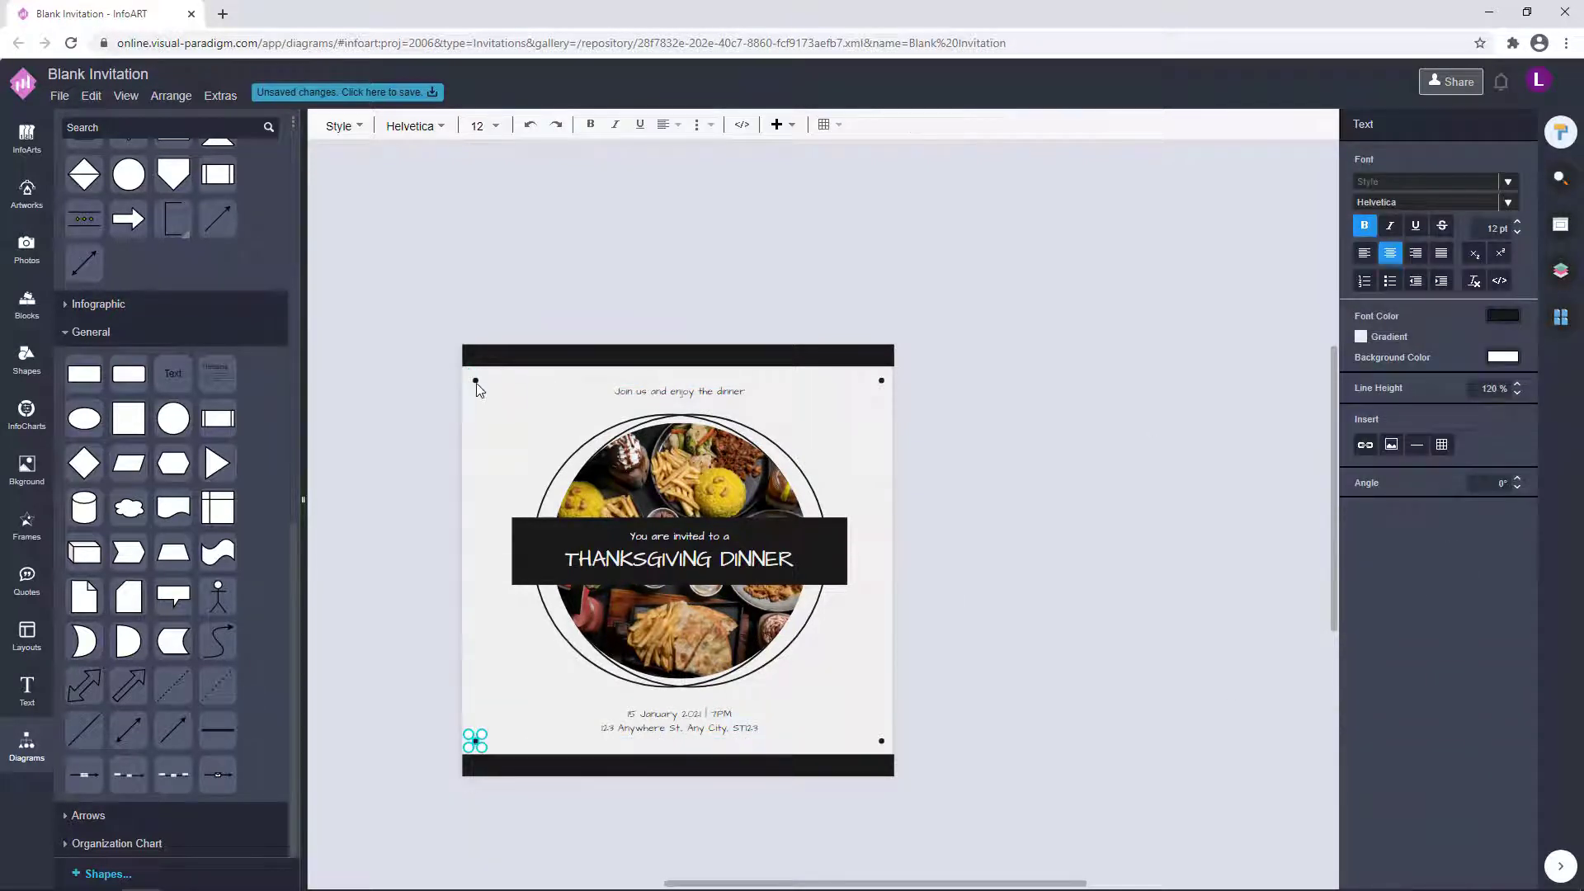
pyautogui.keyDown('shift'); pyautogui.click(476, 381); pyautogui.keyUp('shift')
pyautogui.click(1476, 612)
pyautogui.hotkey('ctrl', 'z')
pyautogui.click(1397, 609)
pyautogui.click(950, 452)
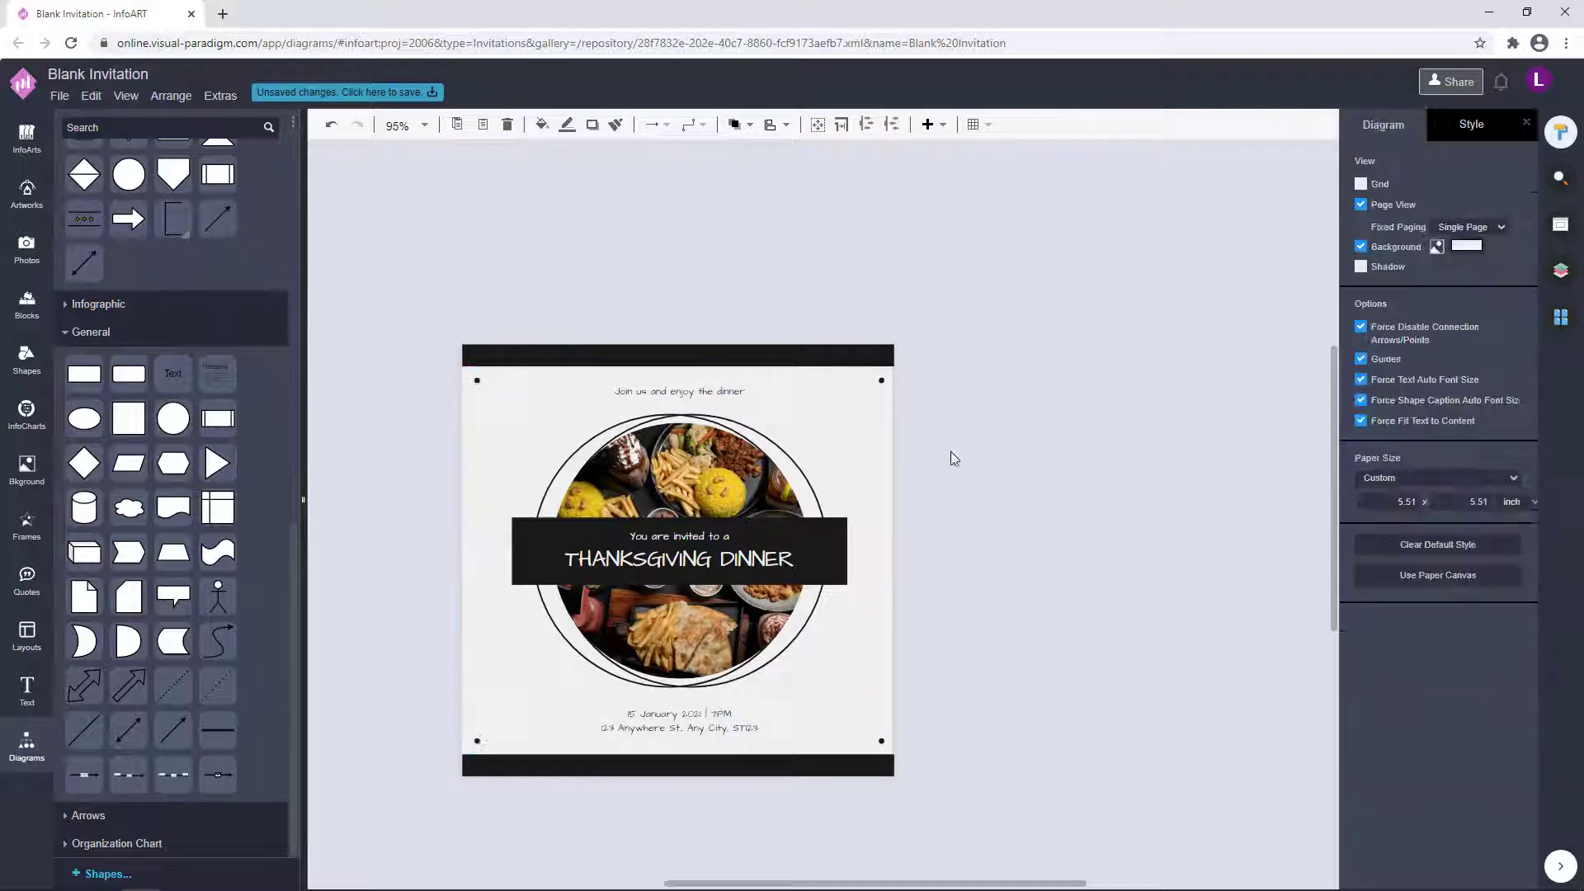
# Step: Align the two right corner dots on their vertical centre line
pyautogui.click(881, 381)
pyautogui.keyDown('shift'); pyautogui.click(881, 741); pyautogui.keyUp('shift')
pyautogui.click(1395, 609)
pyautogui.click(1086, 537)
# Step: Change the page background colour to light grey EBEBEB
pyautogui.moveTo(1080, 598); pyautogui.dragTo(1112, 590)
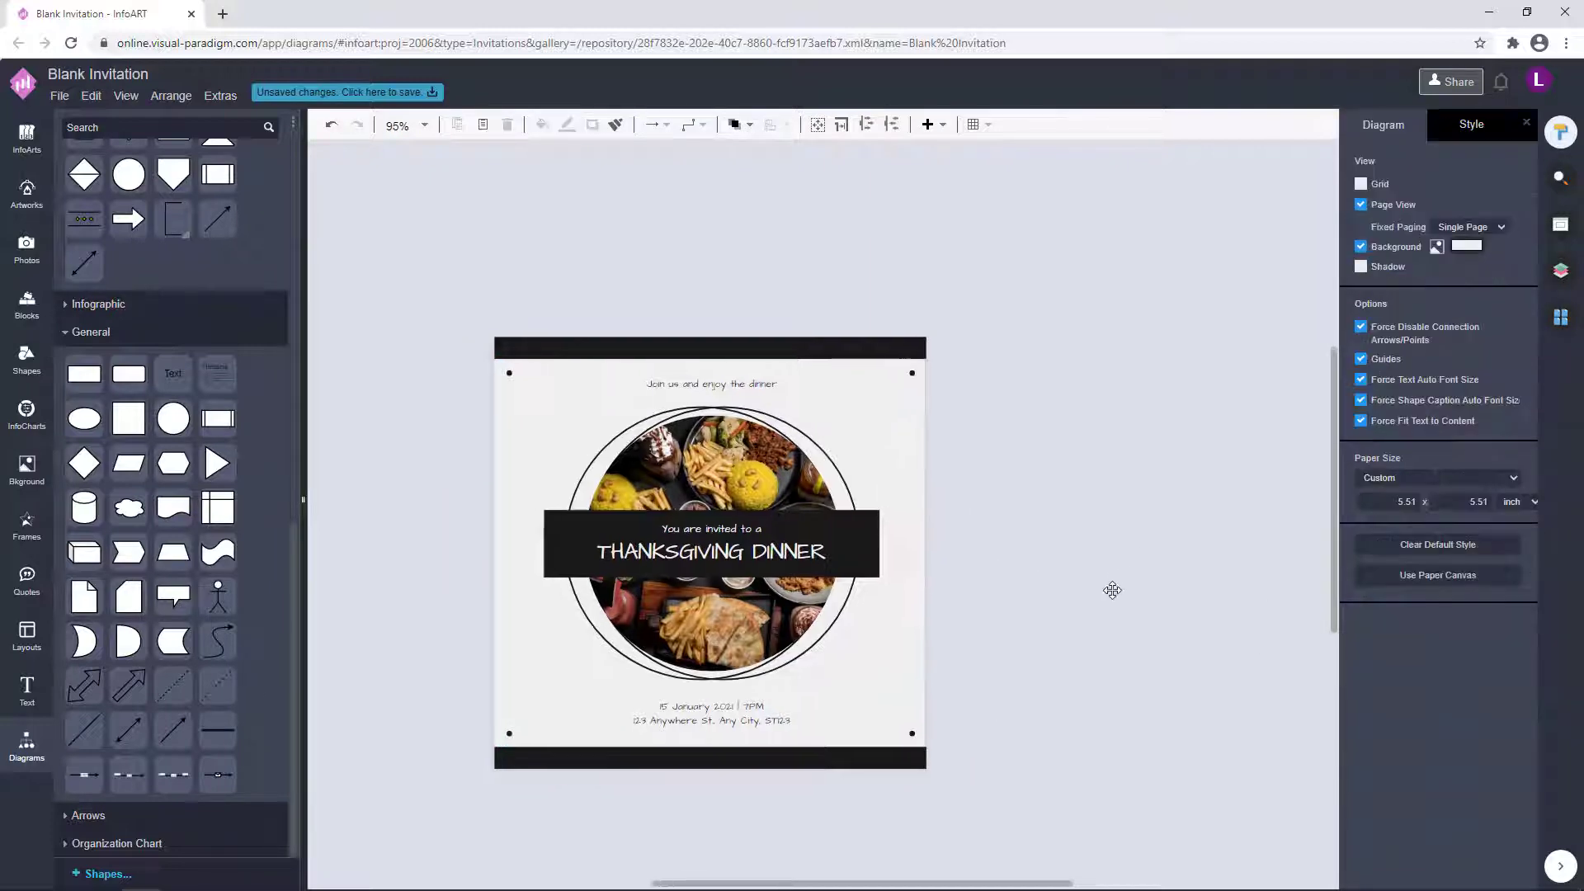
pyautogui.scroll(2, 1112, 590)
pyautogui.click(1467, 245)
pyautogui.click(1544, 293)
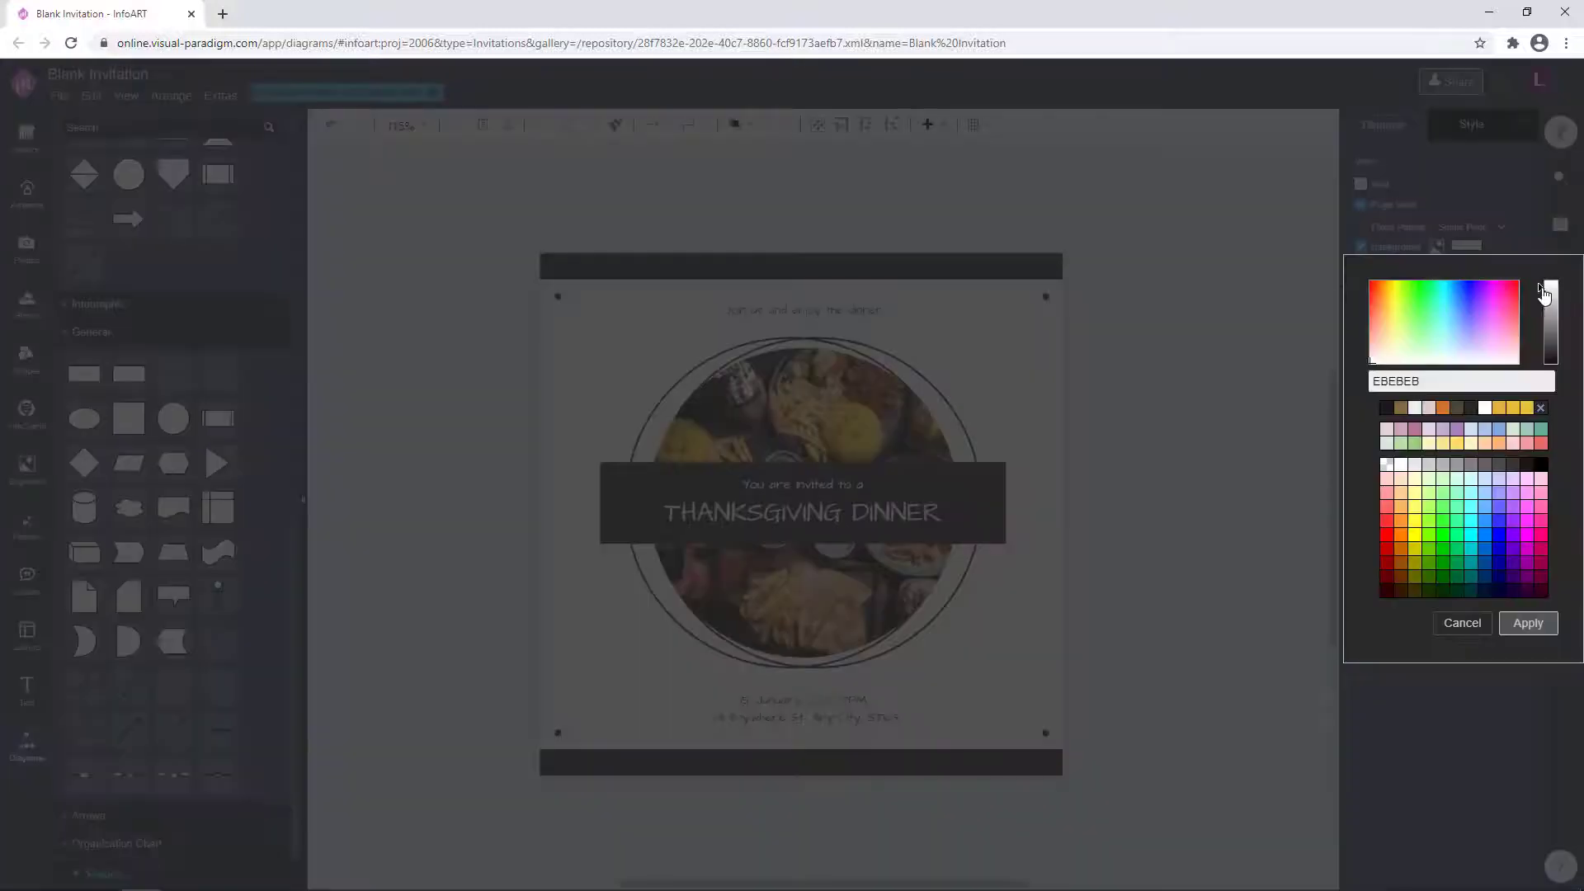
pyautogui.click(1528, 623)
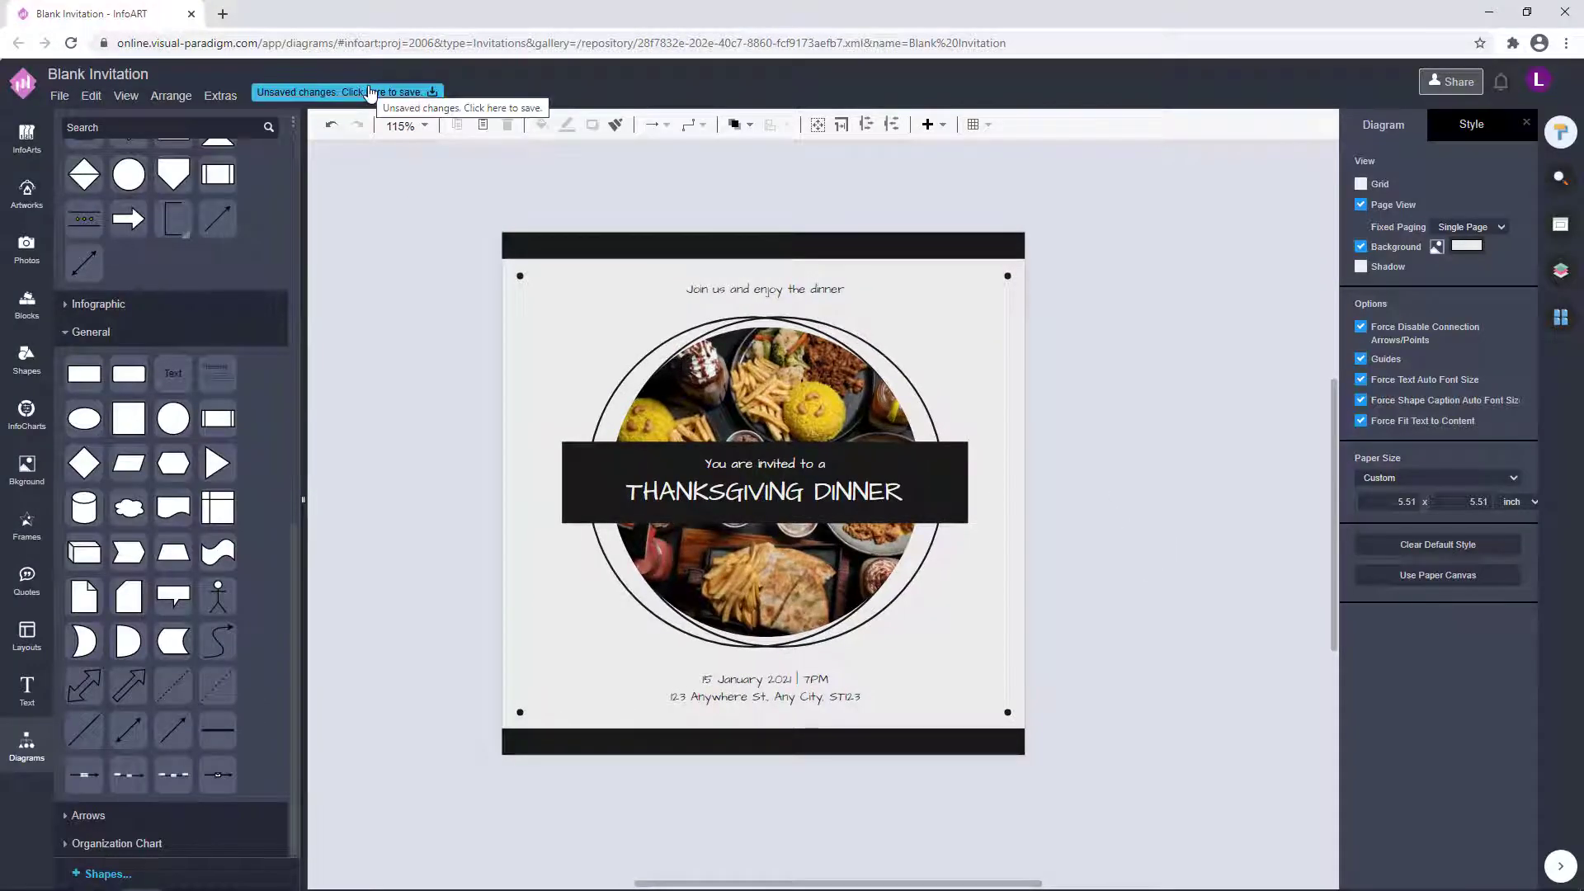
# Step: Save the design to VP Online as "Black And White Circle Photo Thanksgiving Dinner Invitation"
pyautogui.click(369, 91)
pyautogui.write('Black And White Circ')
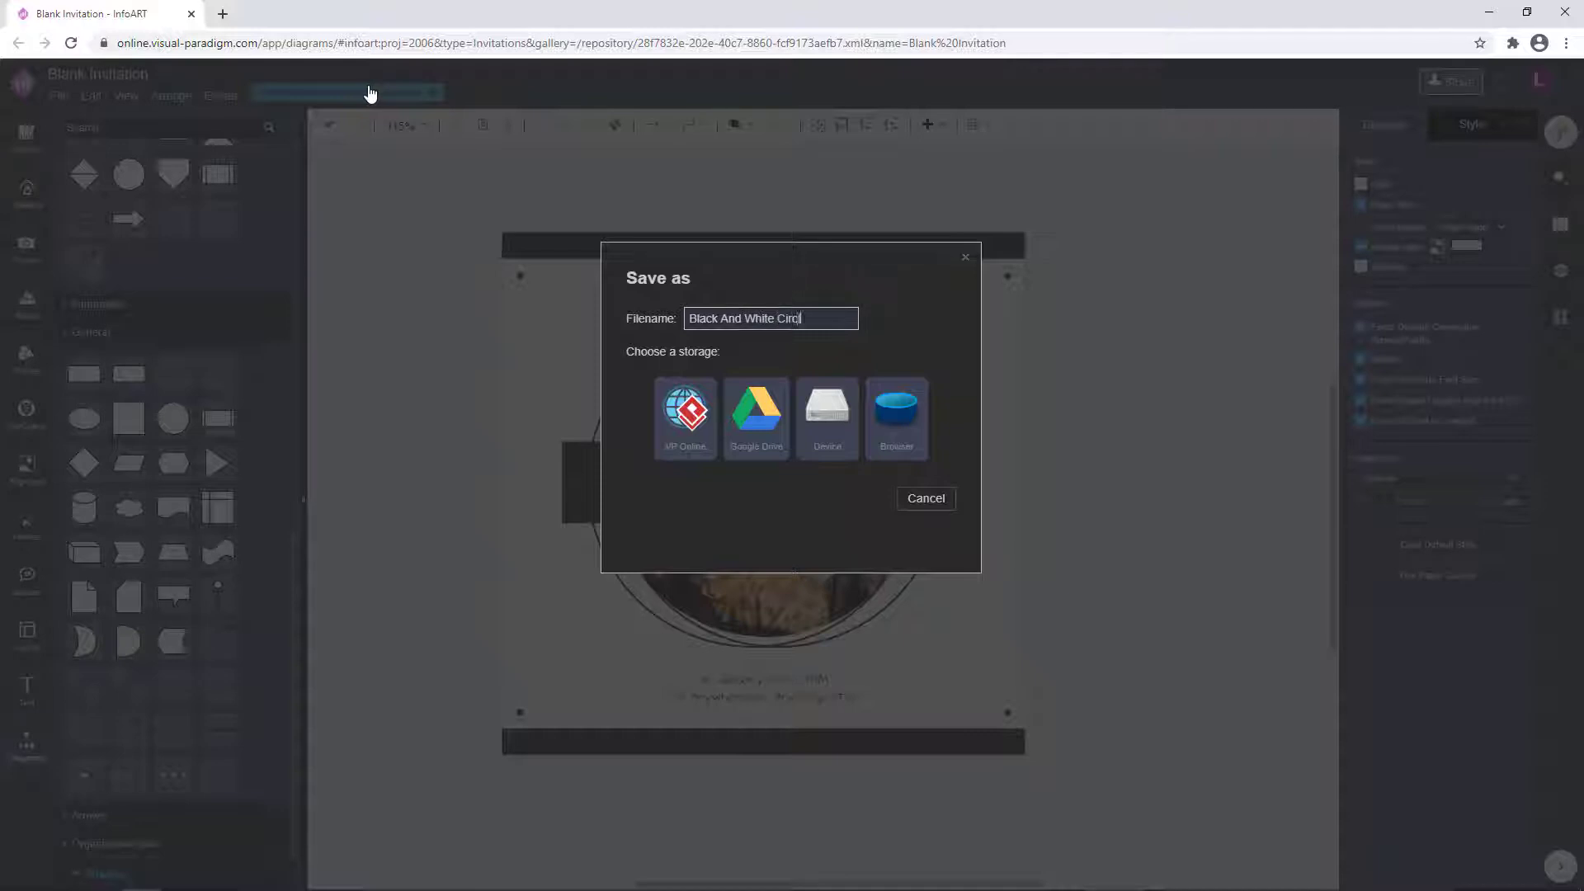
pyautogui.write('Tham')
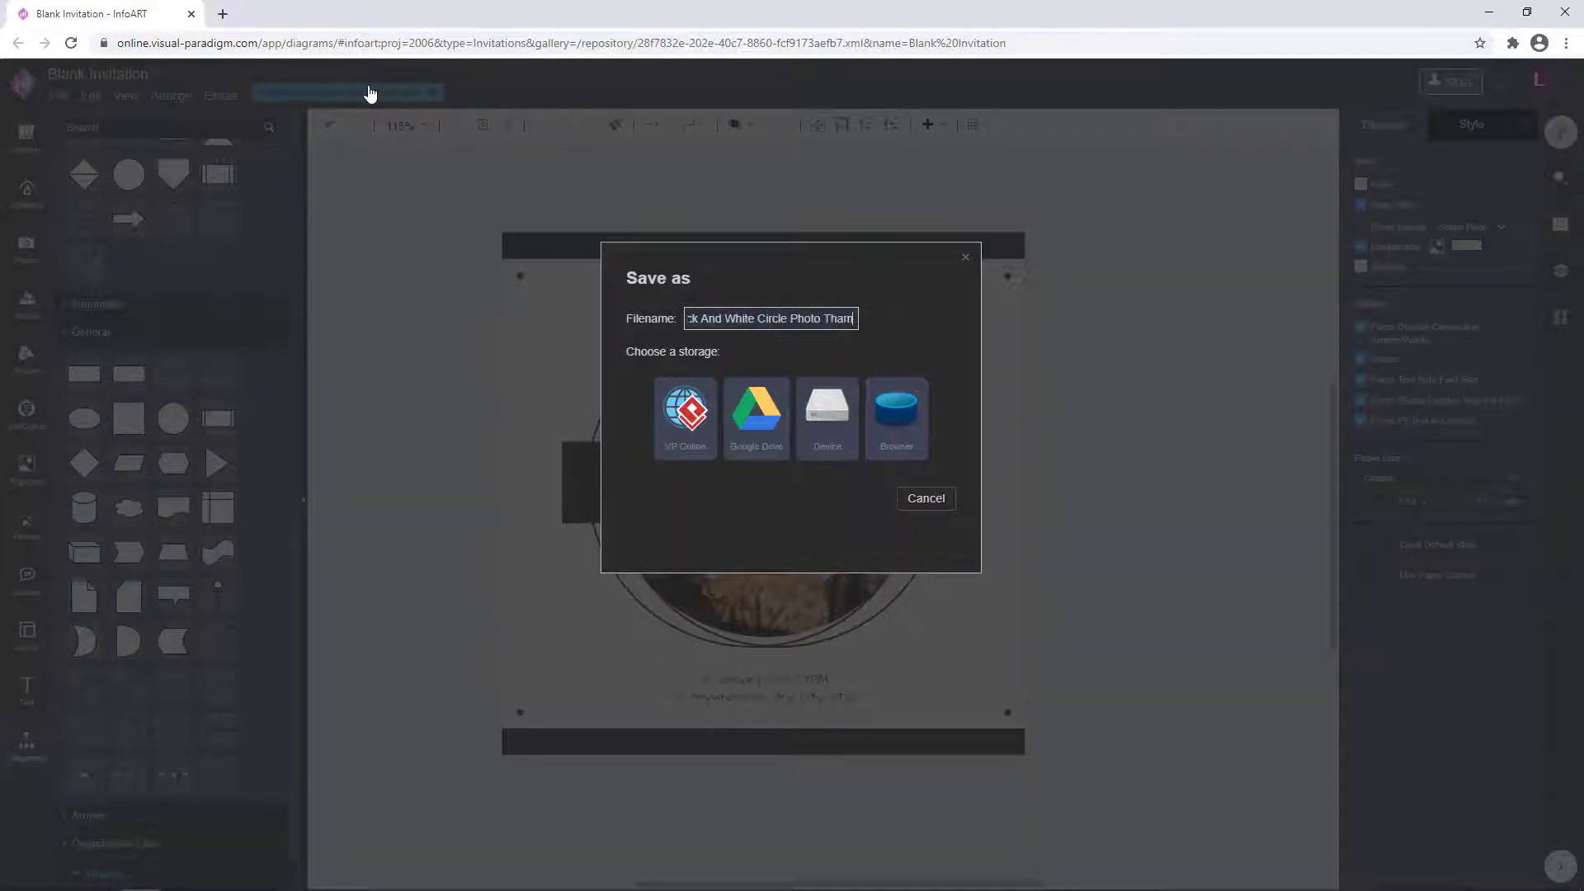
pyautogui.write('ksgiving Dinner Invitation')
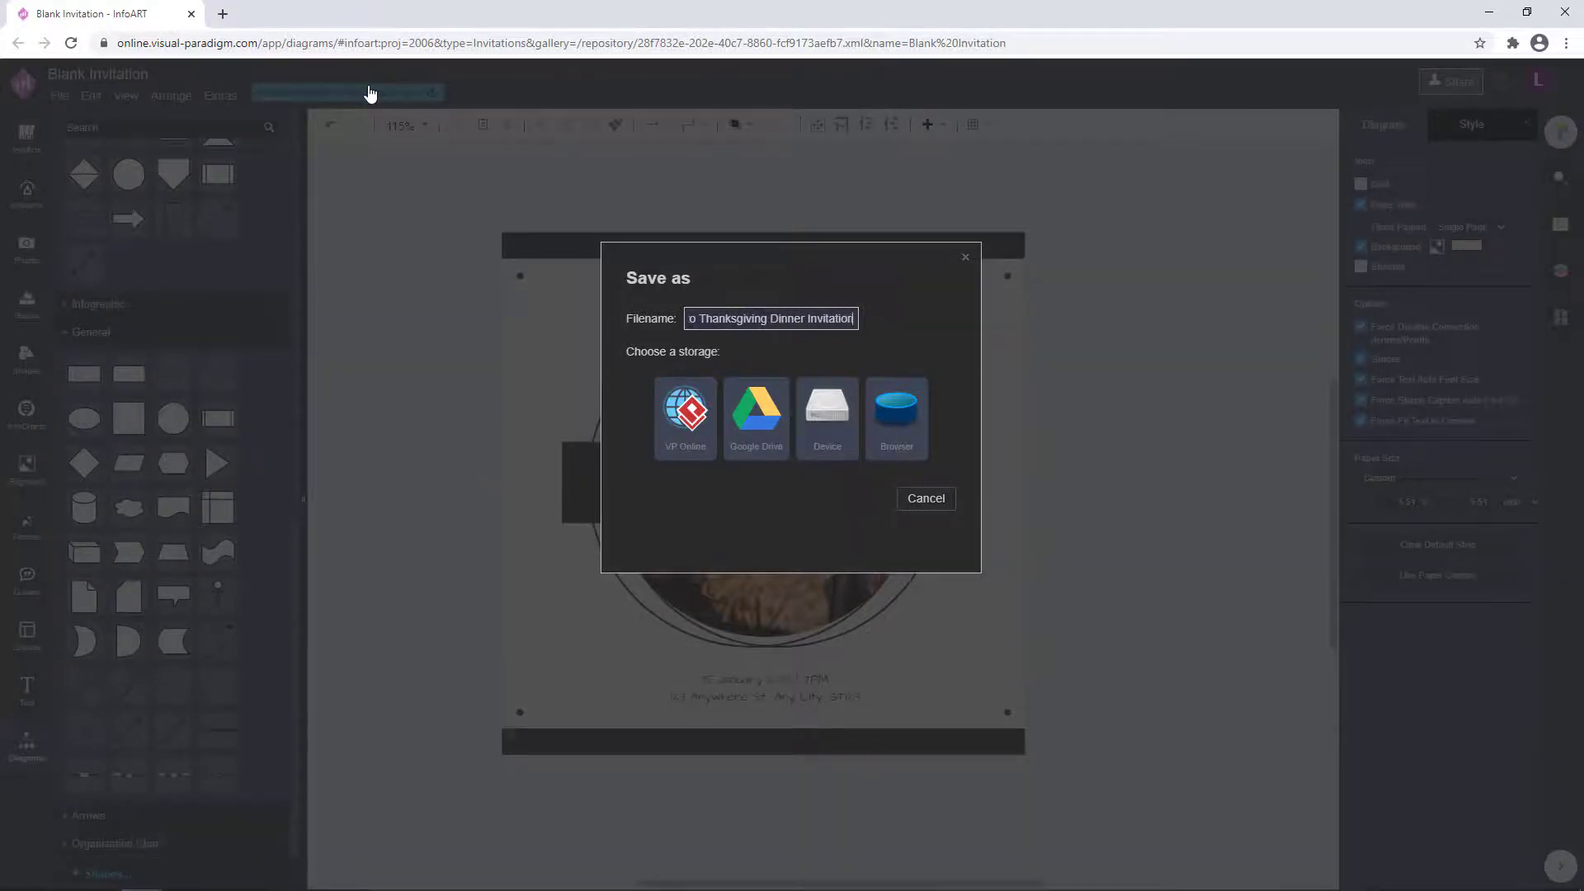
pyautogui.press('Return')
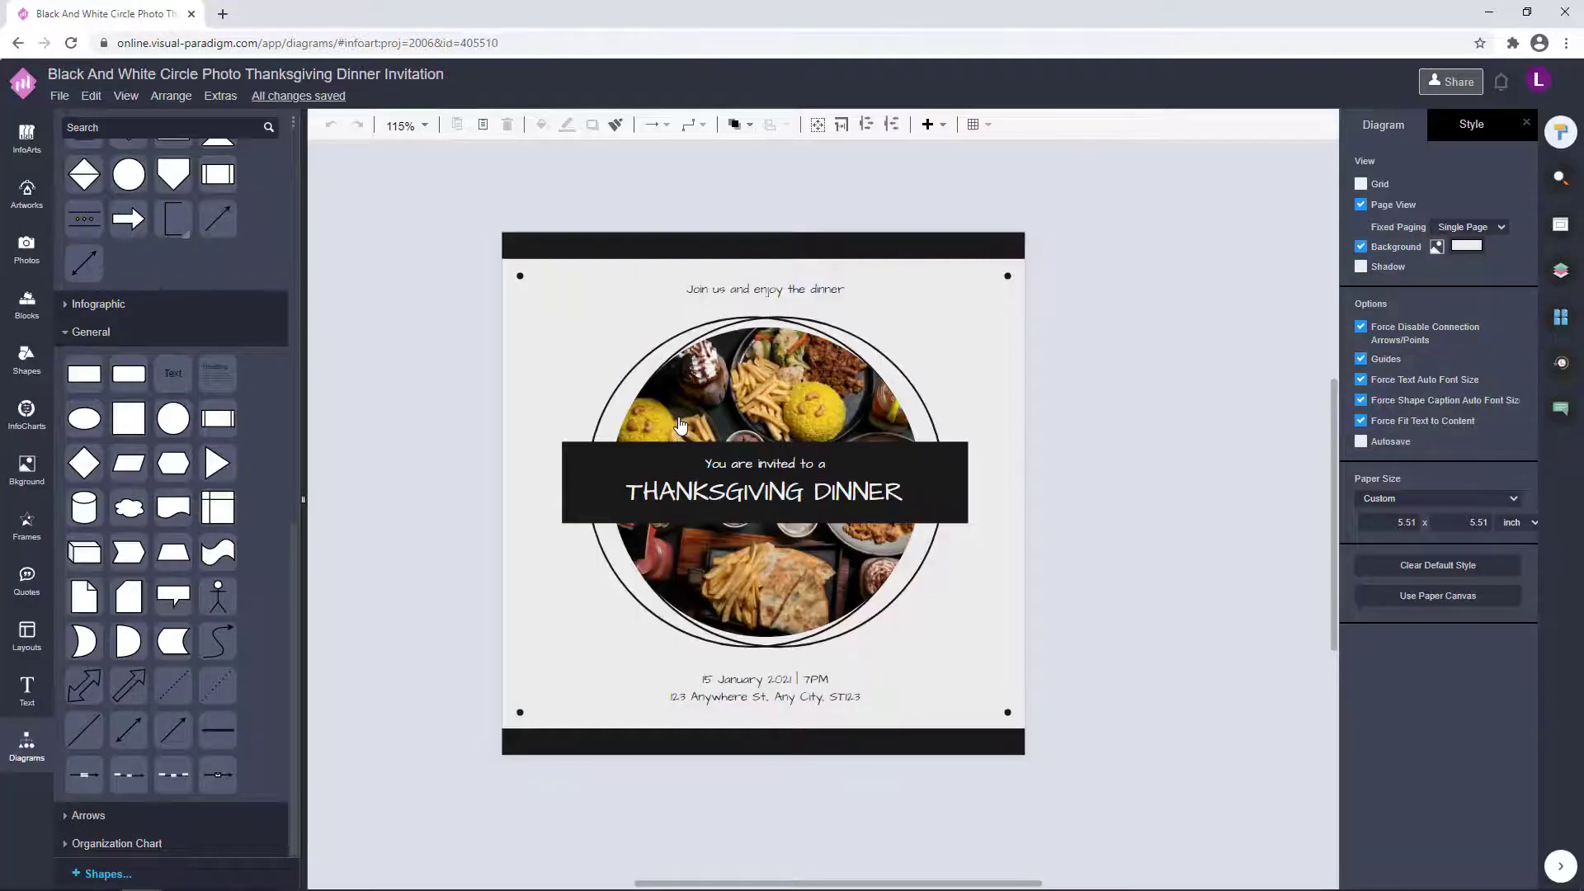